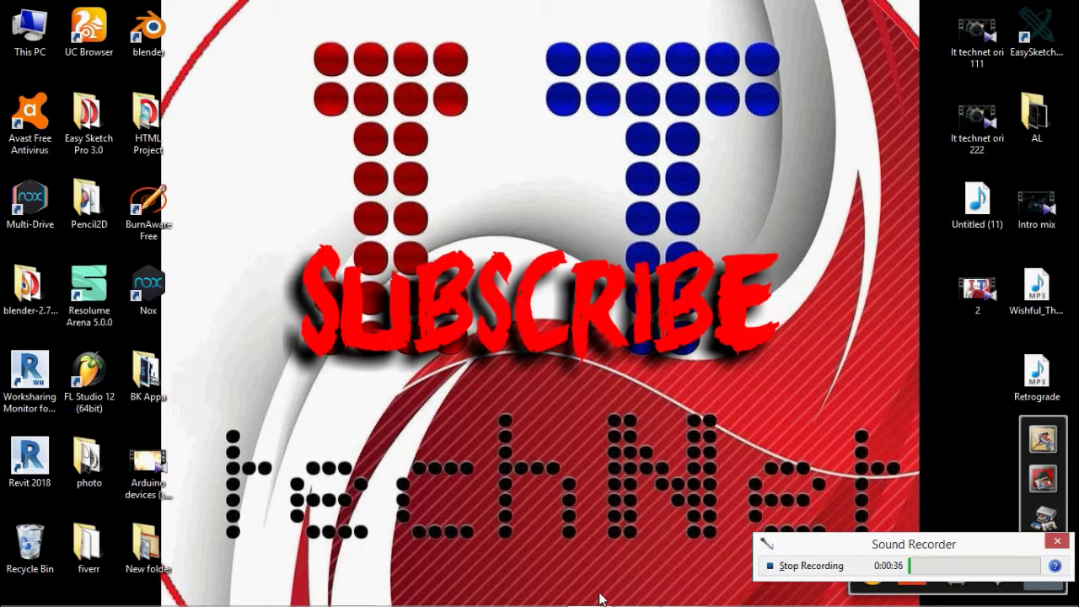
Restore the Revit 2018 window showing Project1's Level 1 floor plan.
left_click(638, 592)
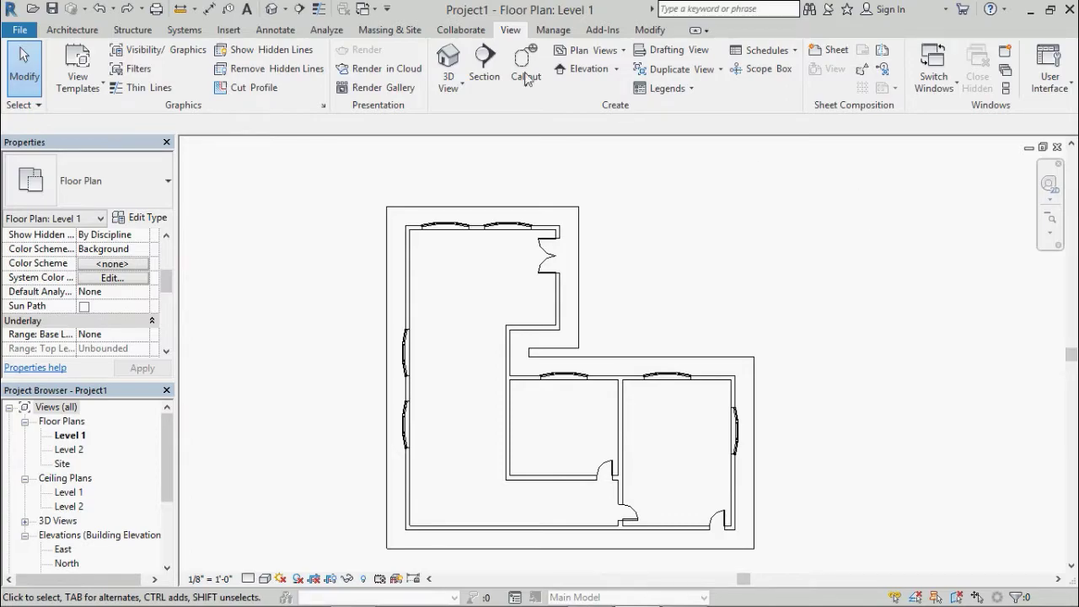
Open the default {3D} view, cancel the save reminder, and orbit down onto the hip roofs.
left_click(456, 55)
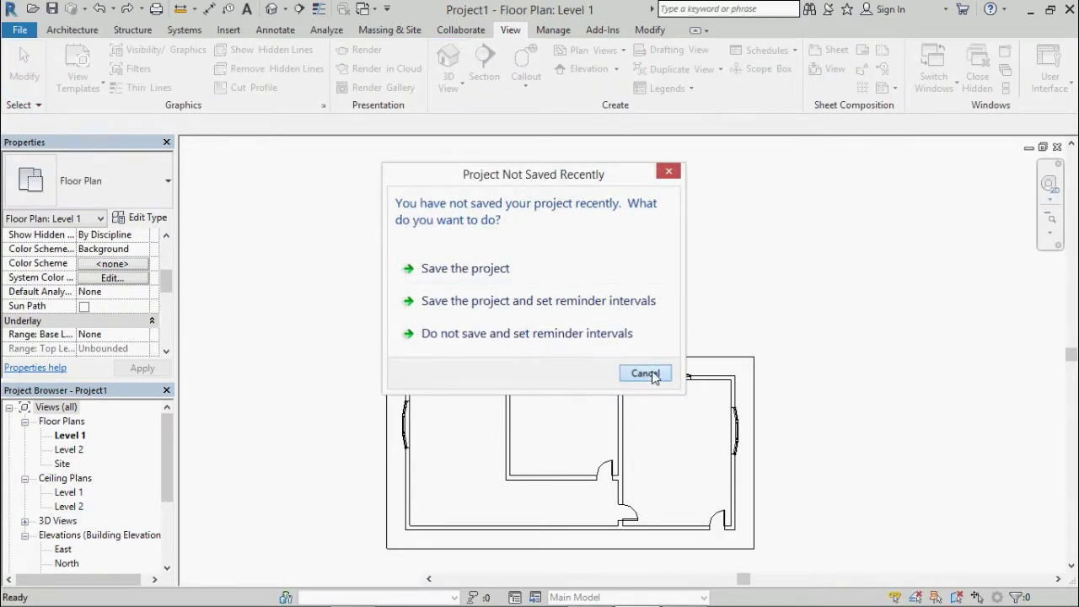
left_click(646, 372)
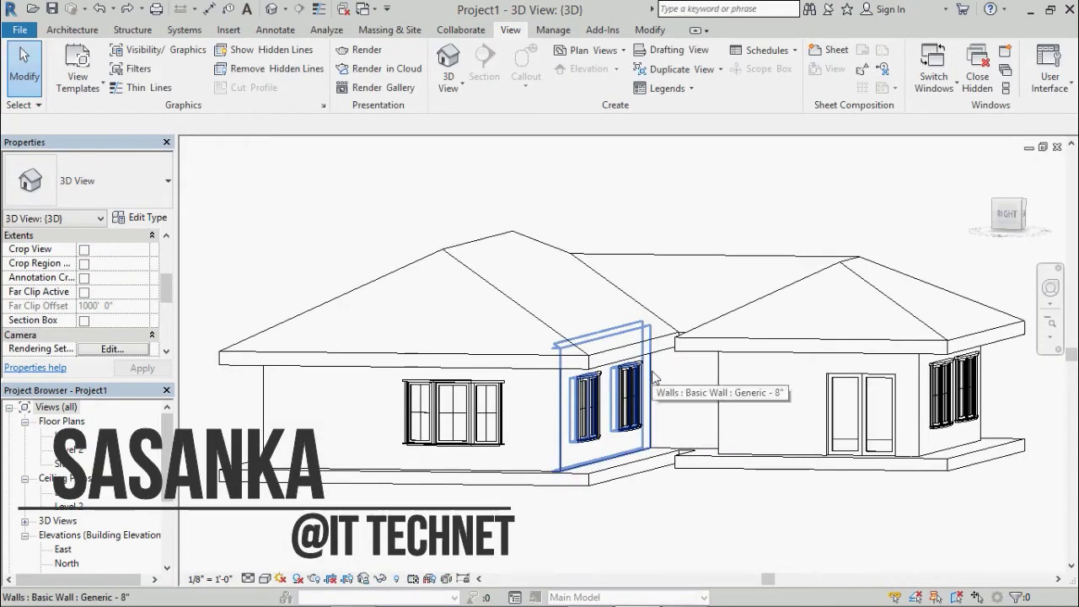
left_click(1049, 289)
mouse_move(1011, 338)
left_mouse_down()
mouse_move(968, 371)
mouse_move(928, 310)
mouse_move(928, 328)
mouse_move(904, 327)
left_mouse_up()
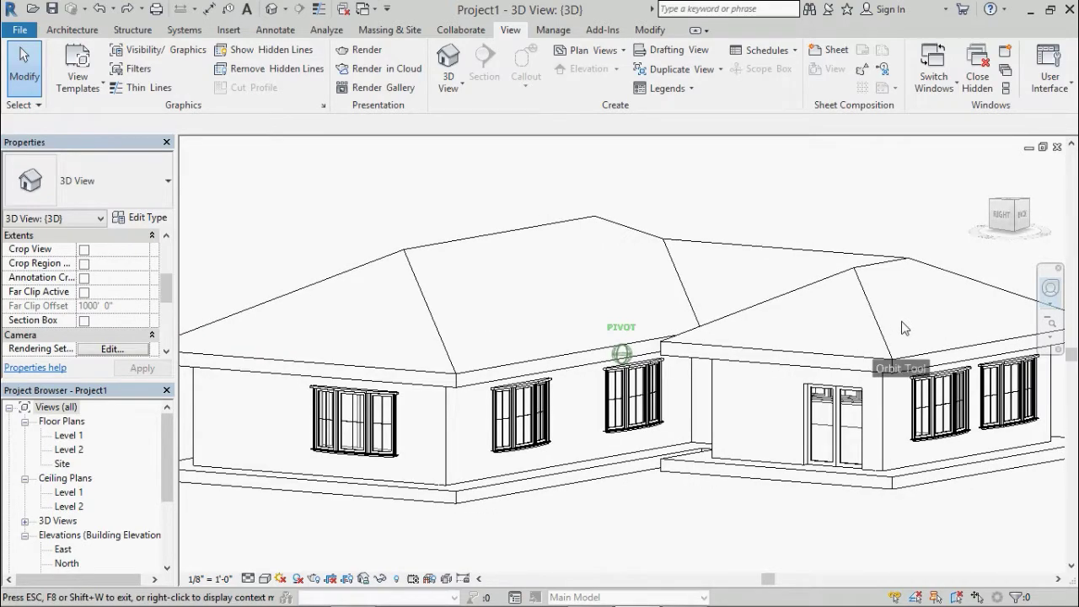
key("Escape")
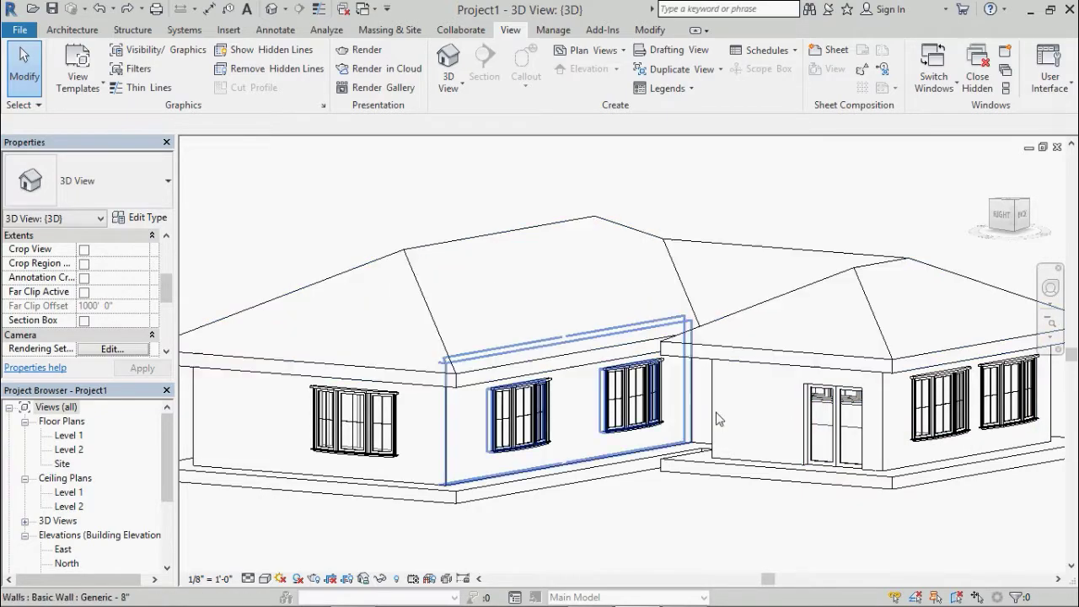
Select the wall beside the entrance doors and switch the visual style to Shaded.
left_click(723, 463)
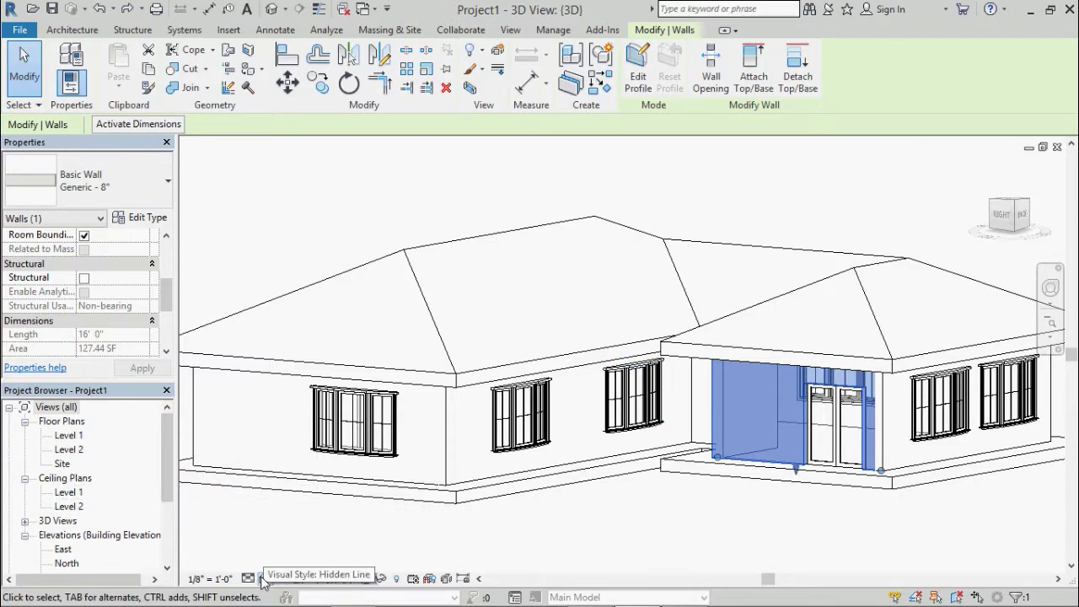
left_click(265, 580)
left_click(286, 545)
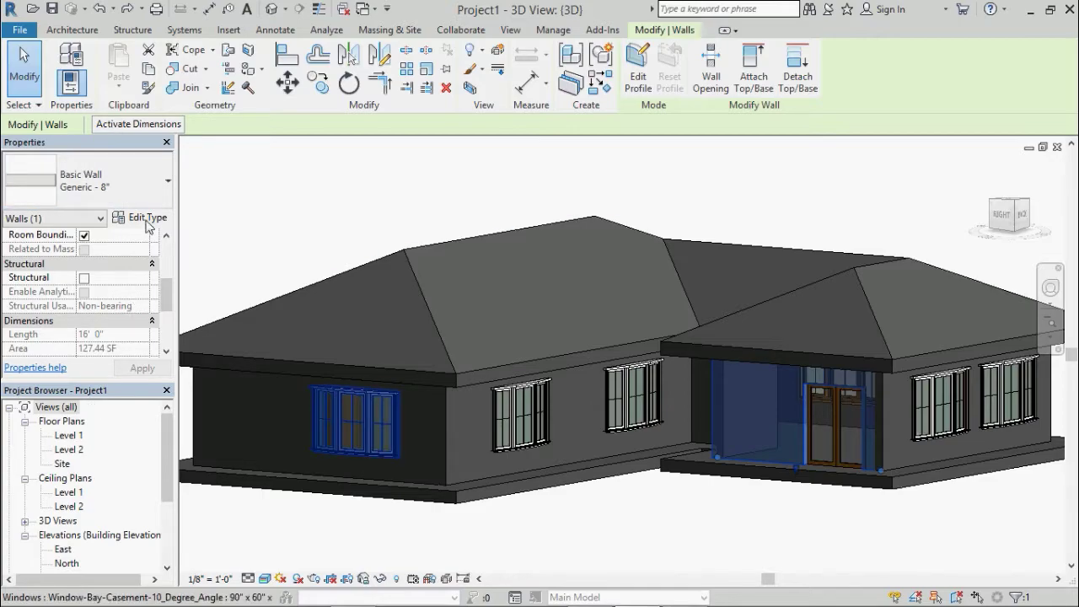
Open Type Properties for the Generic - 8" basic wall and reposition the dialog.
left_click(146, 219)
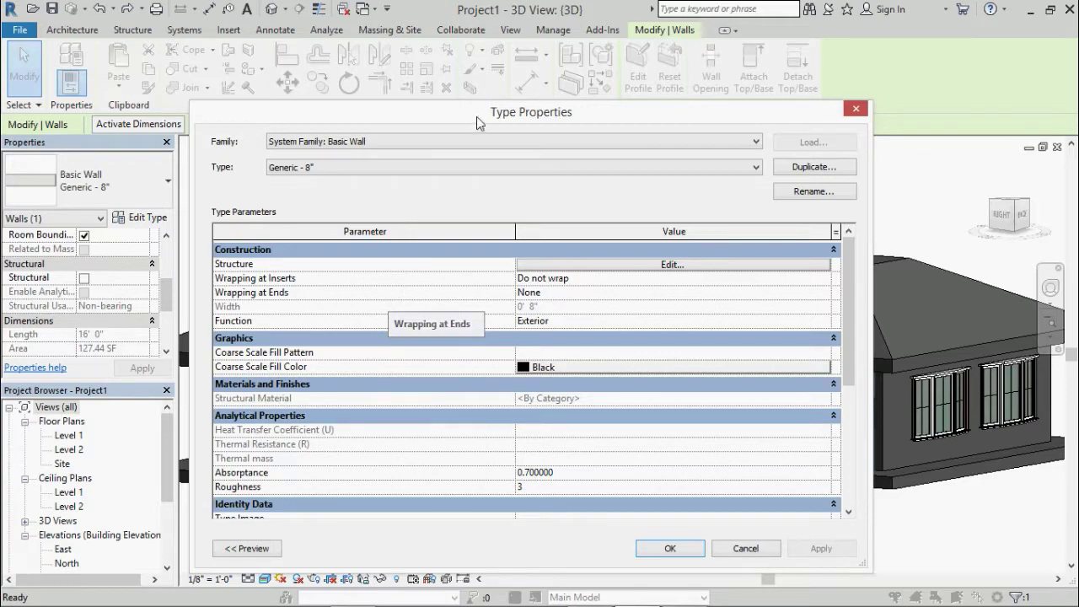
left_click_drag(477, 117, 324, 123)
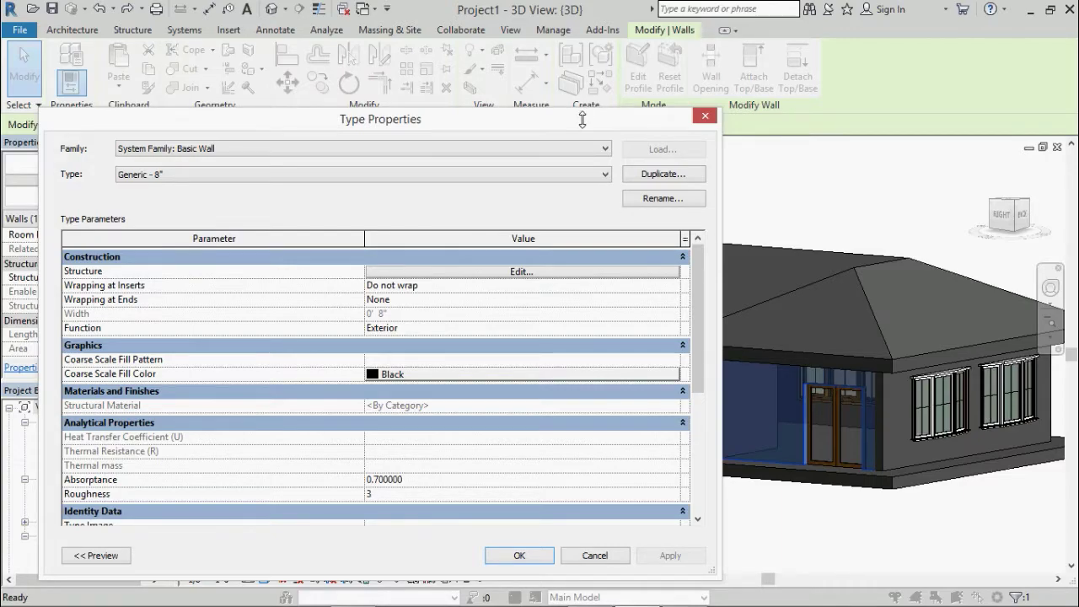
left_click_drag(587, 118, 756, 119)
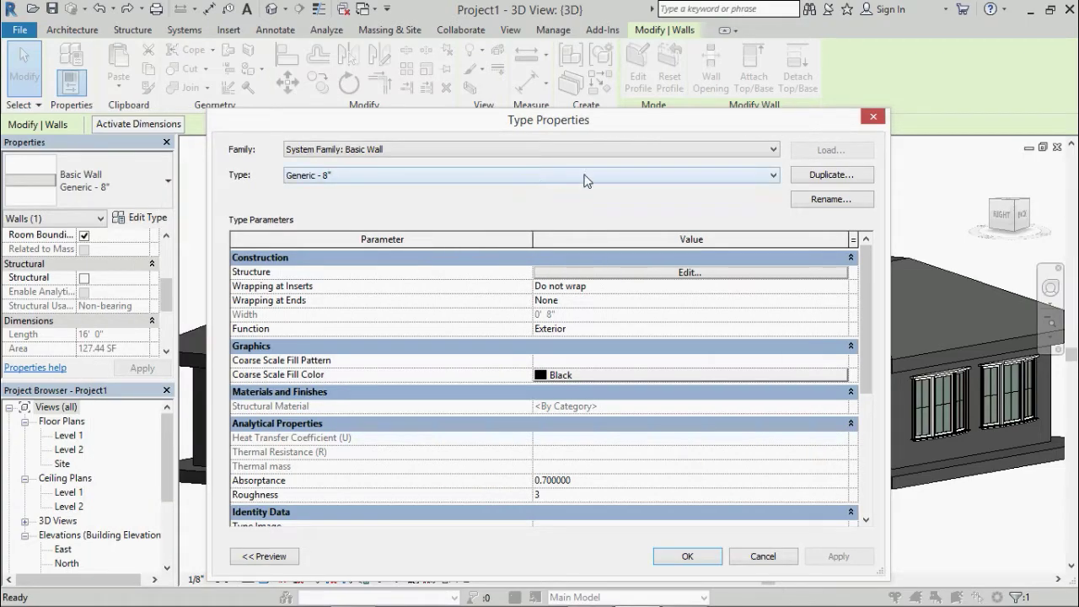
Duplicate the wall type, keeping the name Generic - 8" 2.
left_click(820, 180)
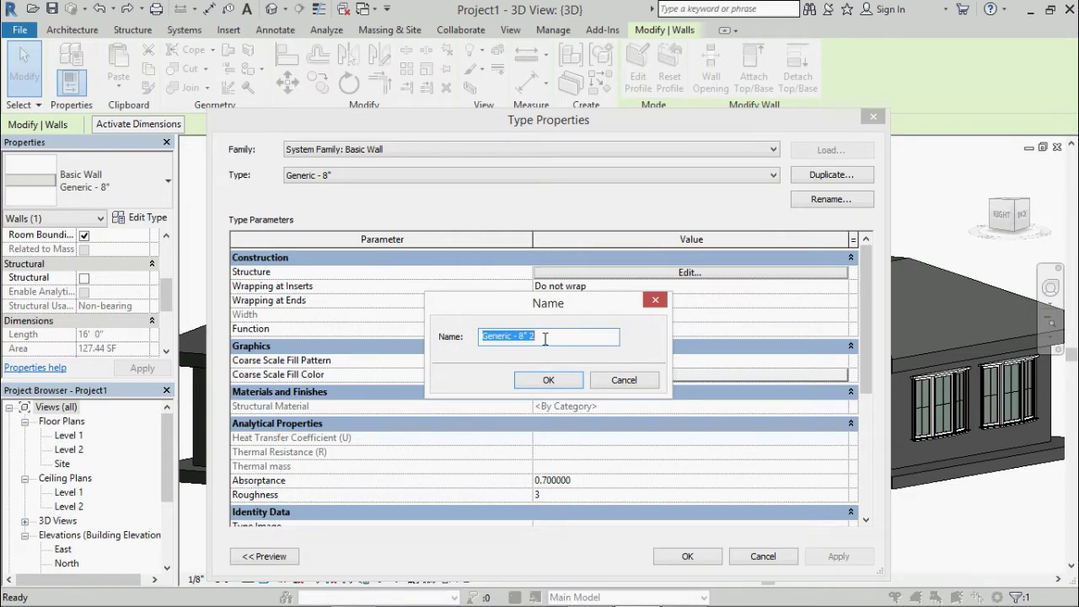
left_click(567, 384)
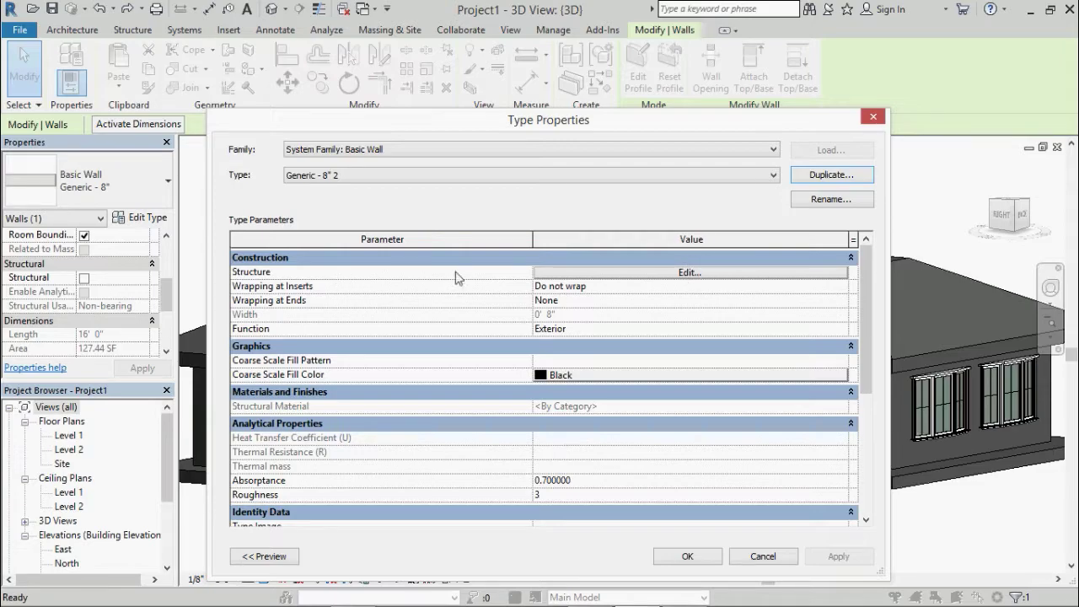
Open the Material Browser for the Structure [1] layer of Generic - 8" 2.
left_click(635, 273)
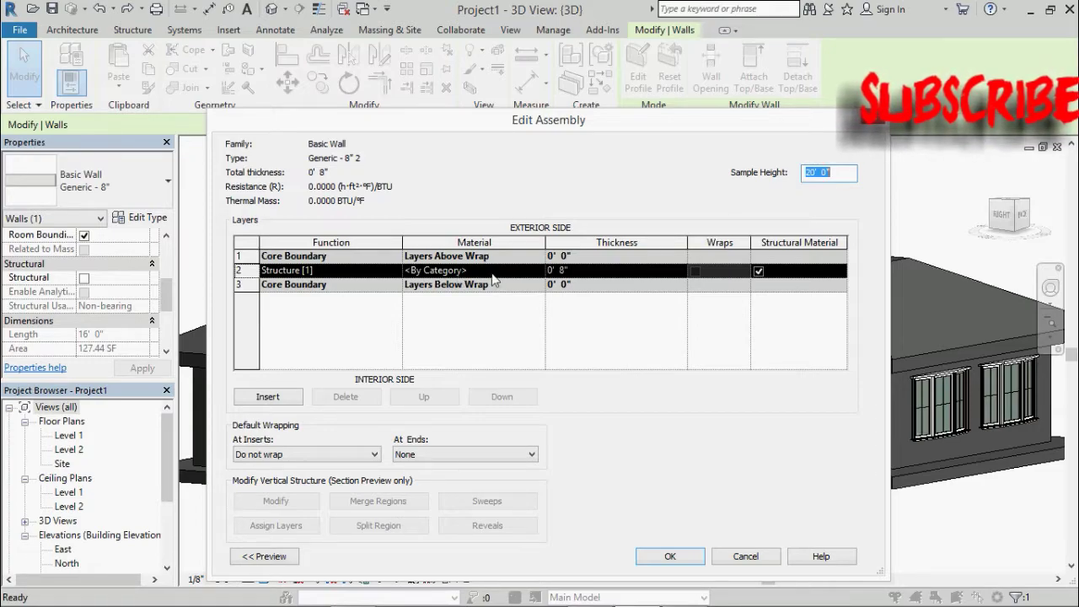
left_click(442, 274)
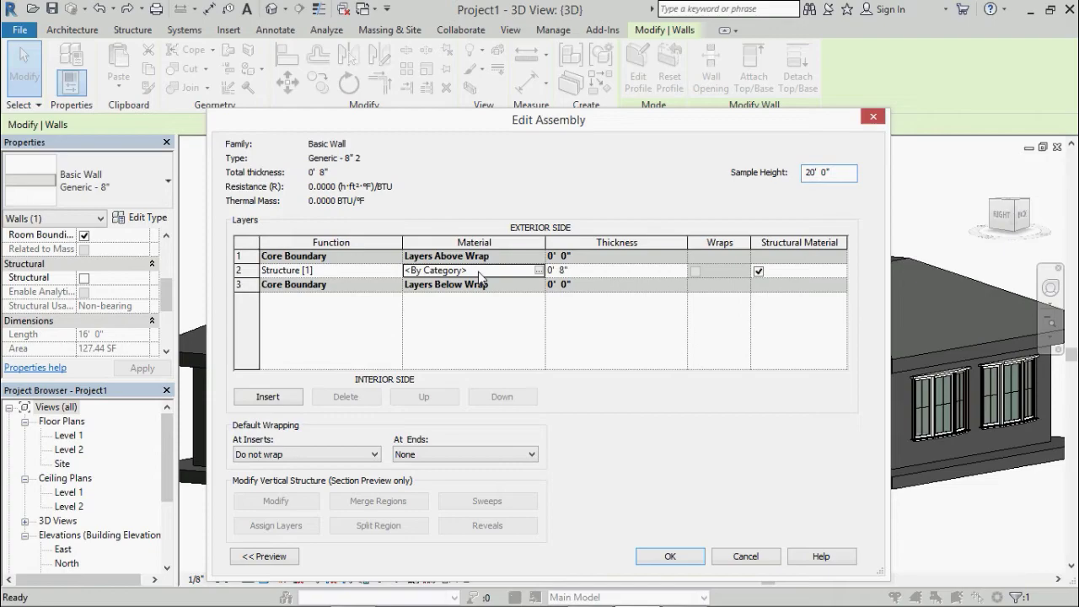
left_click(539, 270)
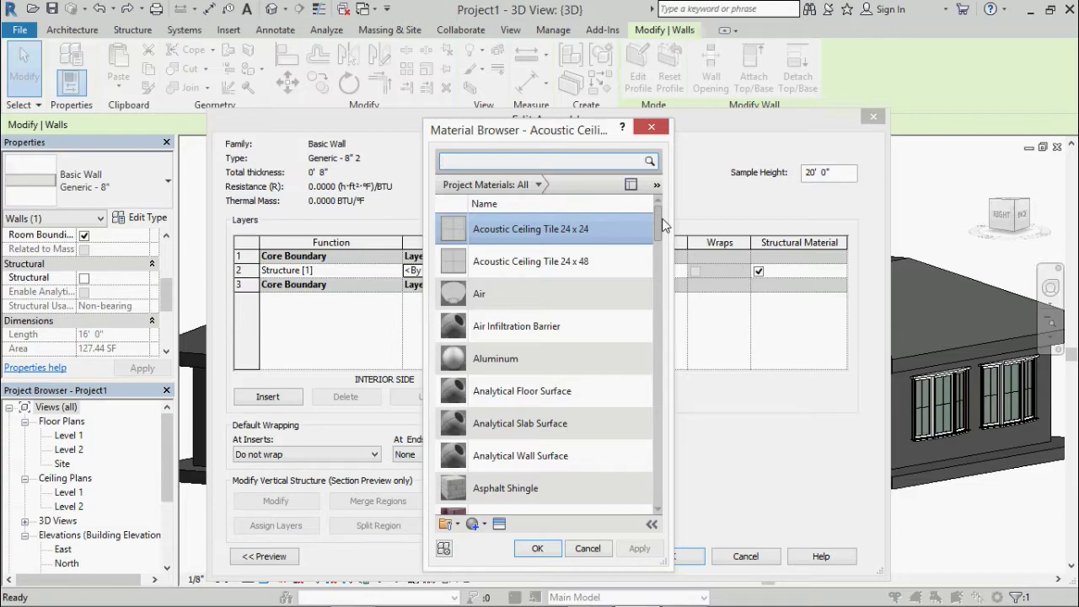
Assign Asphalt Shingle to the structure layer, confirm the dialogs, and deselect the wall.
left_click_drag(658, 226, 659, 256)
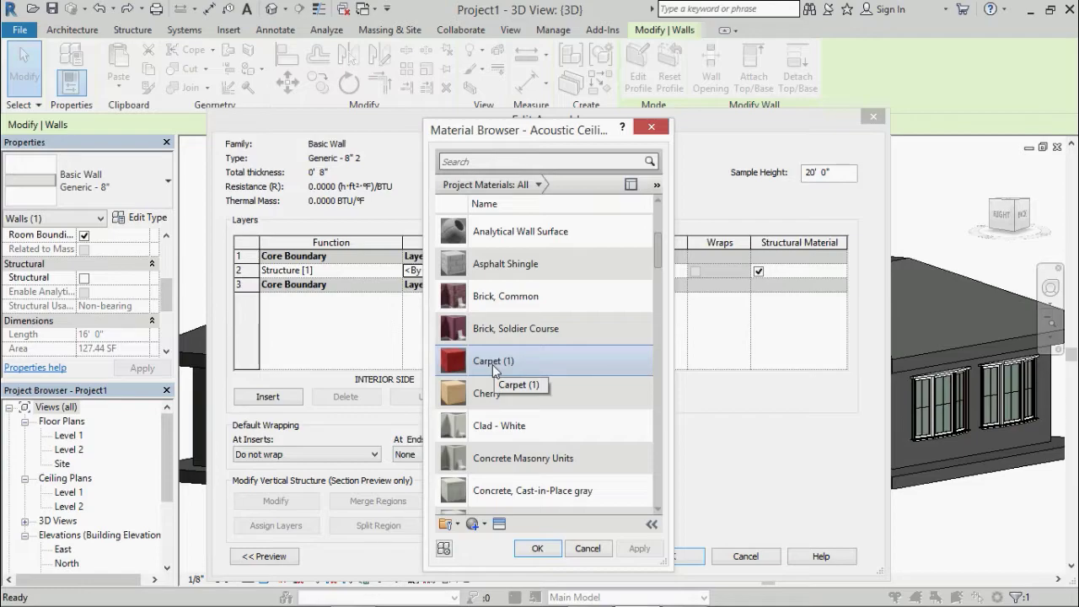
left_click(494, 275)
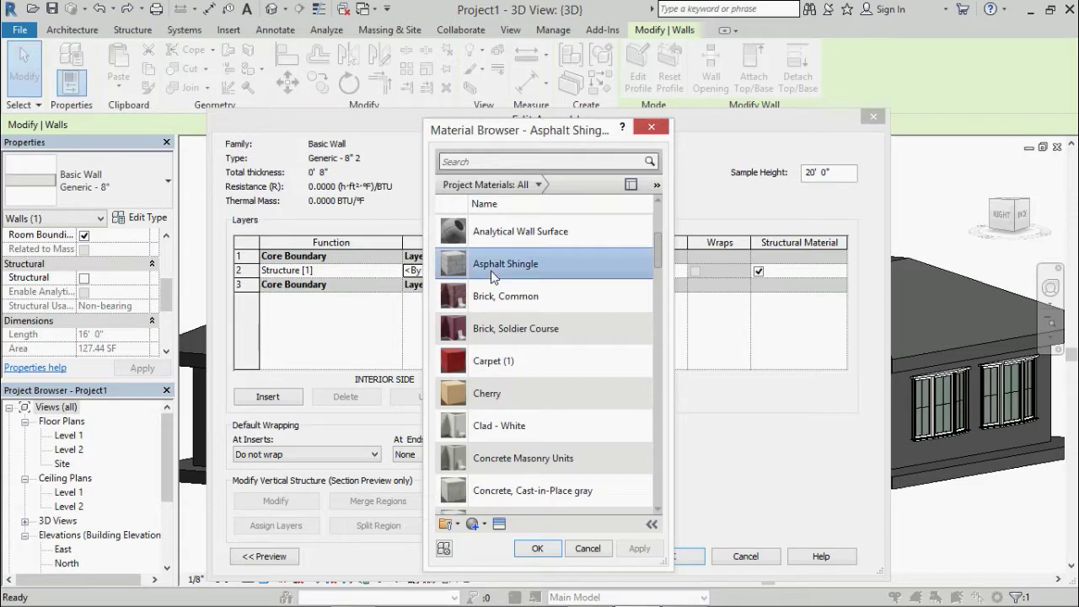
left_click(535, 550)
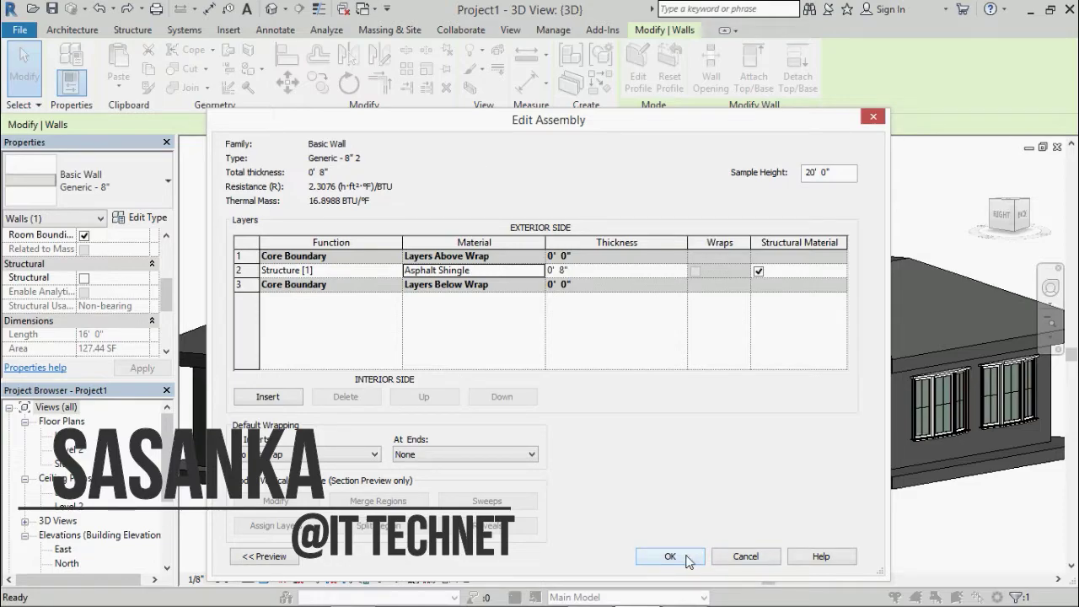
left_click(687, 561)
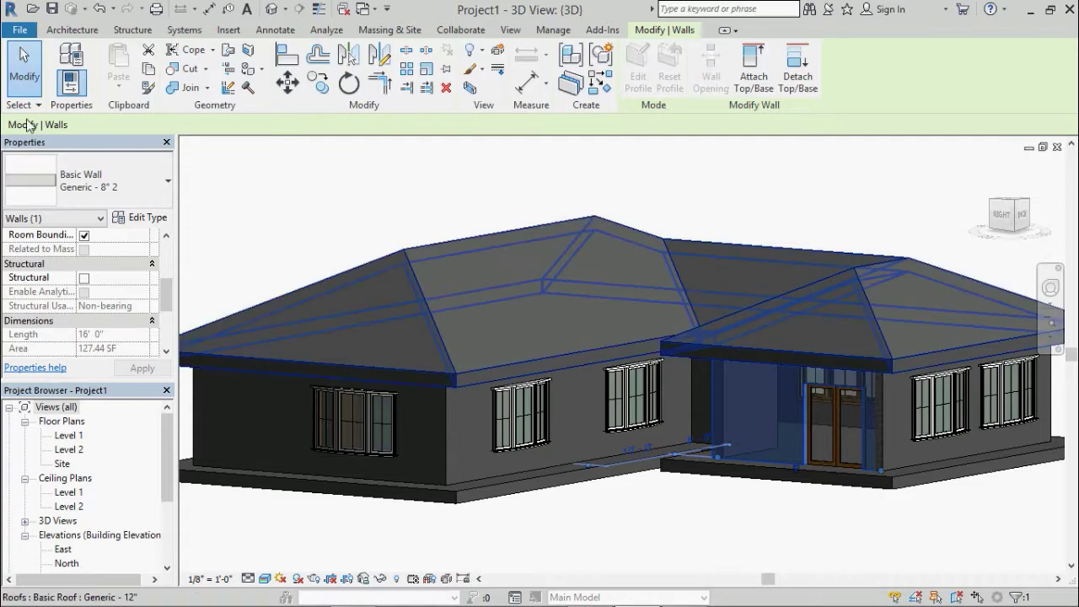
left_click(23, 84)
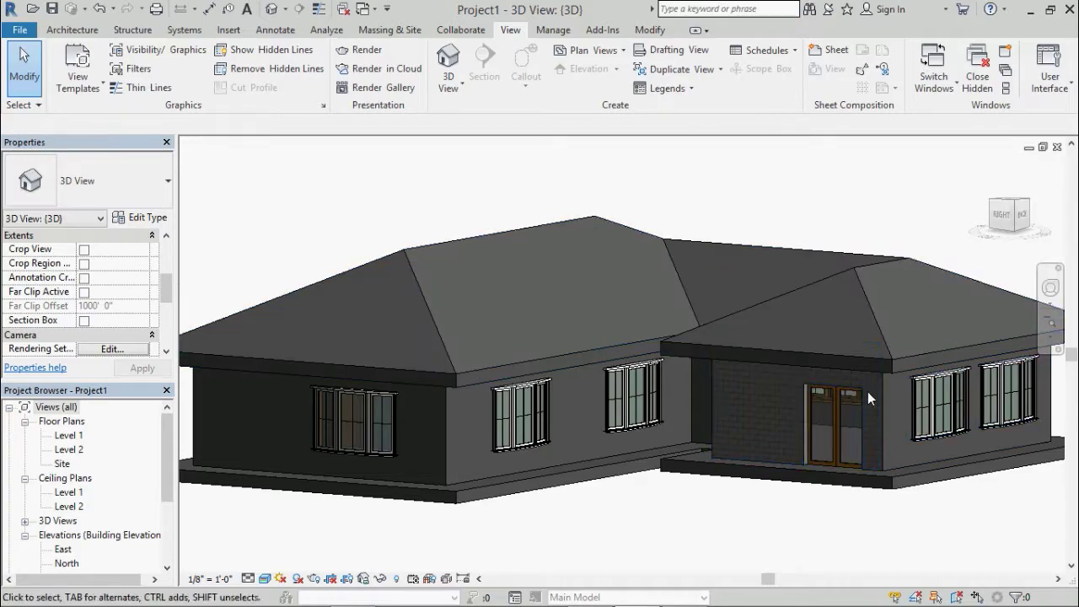
left_click(1049, 290)
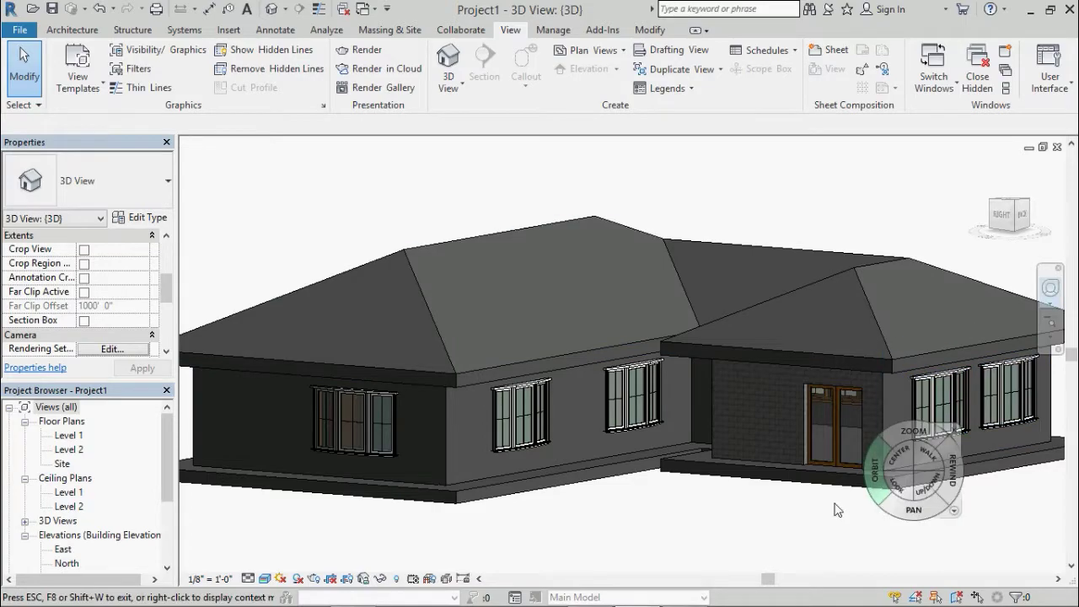
scroll(773, 524, "up", 2)
scroll(773, 523, "up", 1)
scroll(773, 524, "up", 2)
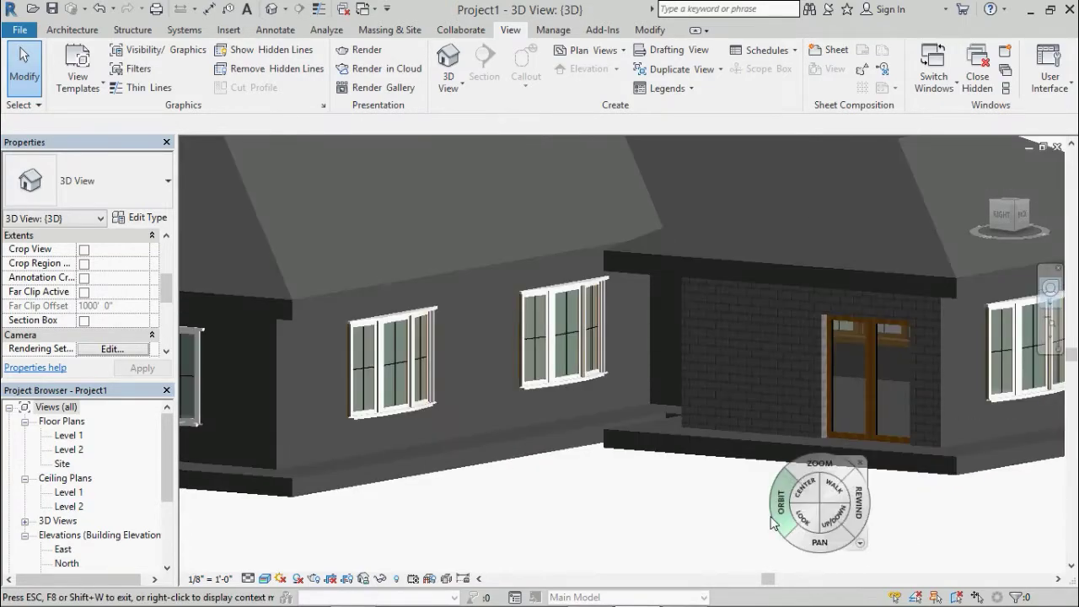
scroll(773, 523, "up", 1)
left_click_drag(773, 523, 856, 520)
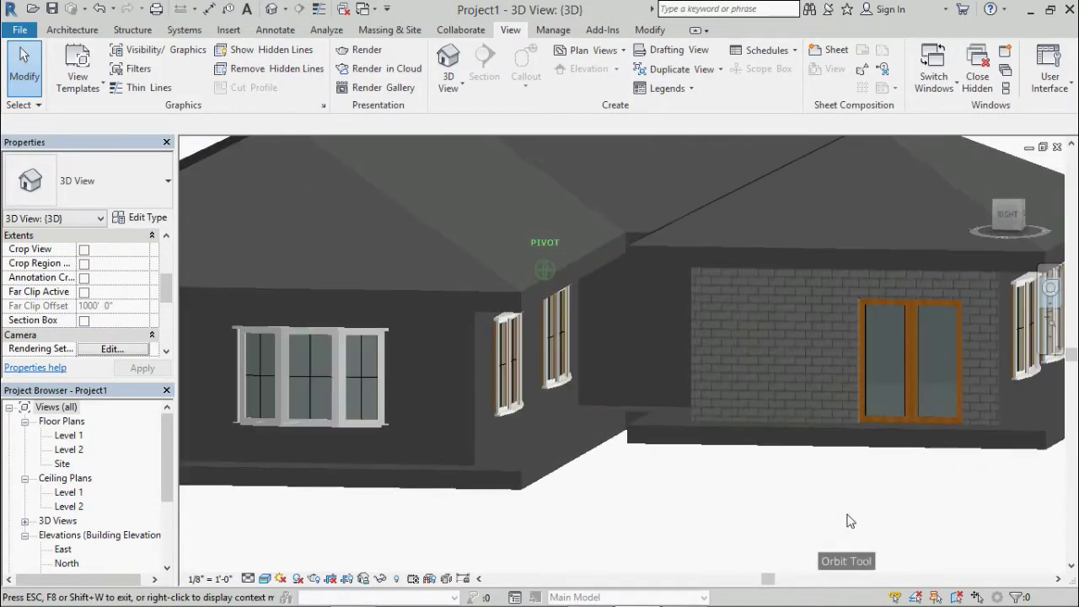
left_click_drag(856, 520, 658, 362)
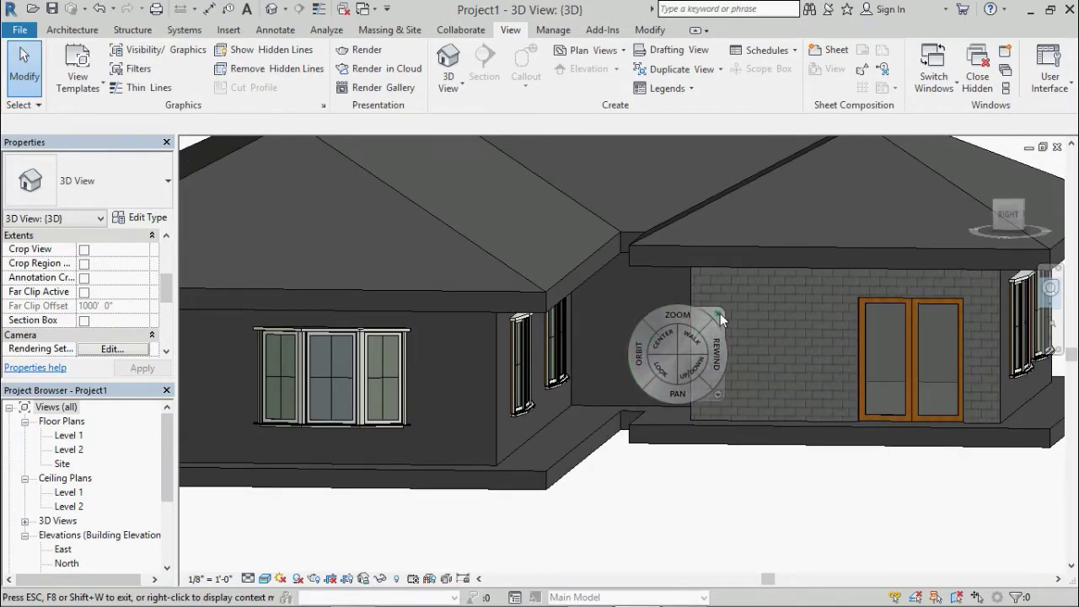
left_click(718, 315)
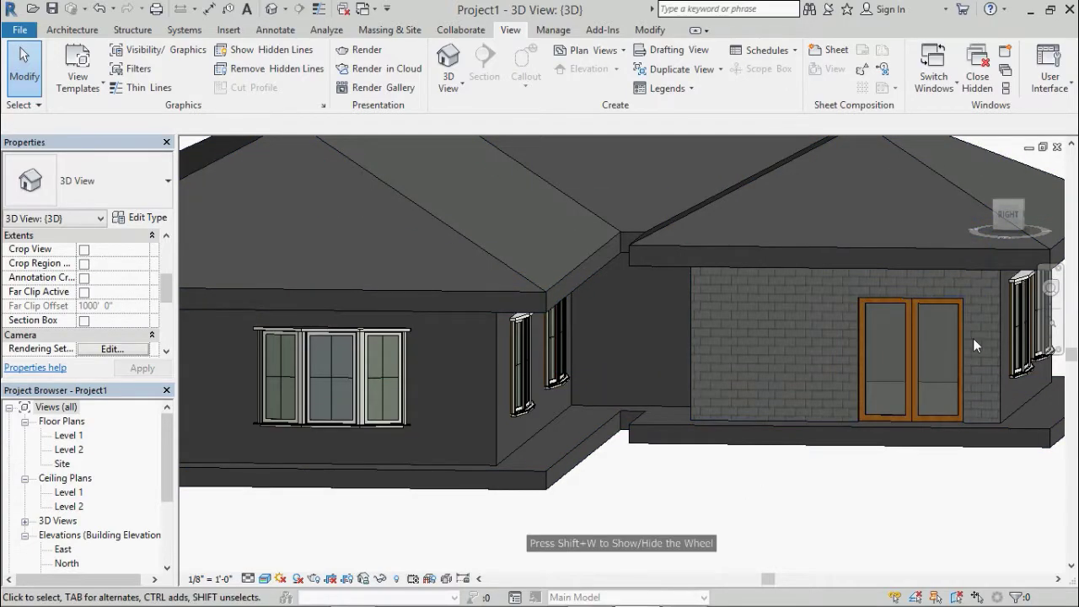
scroll(822, 438, "up", 2)
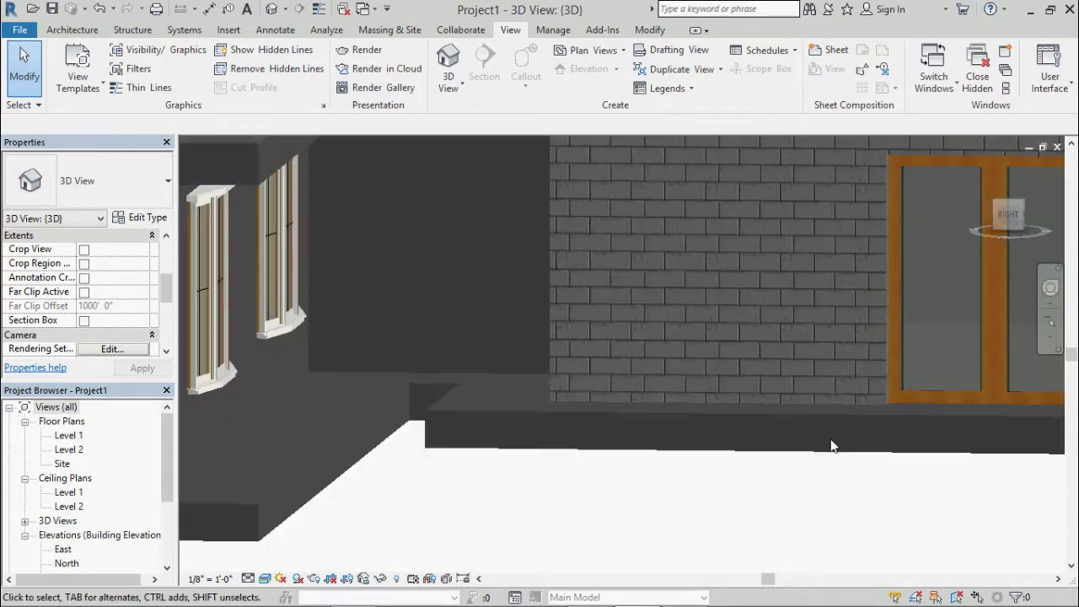
scroll(822, 438, "up", 1)
scroll(822, 439, "up", 1)
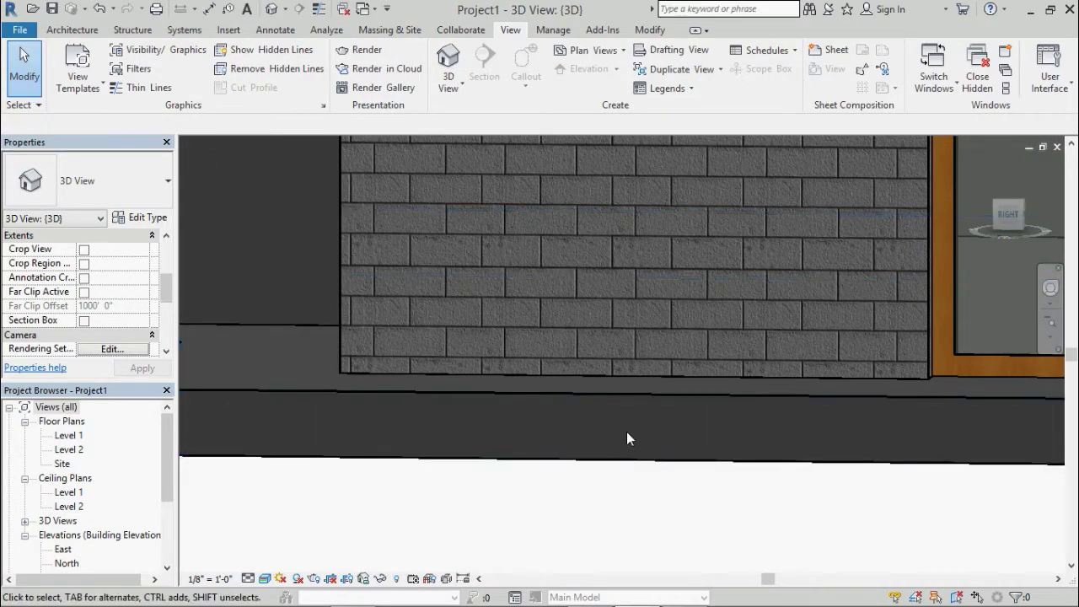
scroll(626, 432, "up", 1)
middle_click_drag(646, 490, 681, 593)
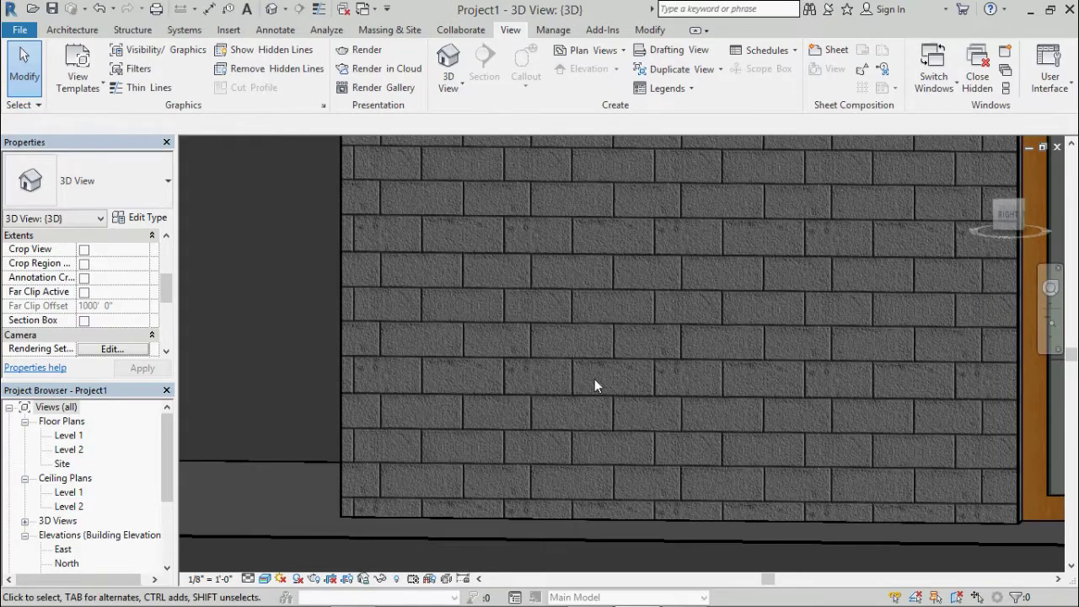
middle_click_drag(592, 383, 626, 479)
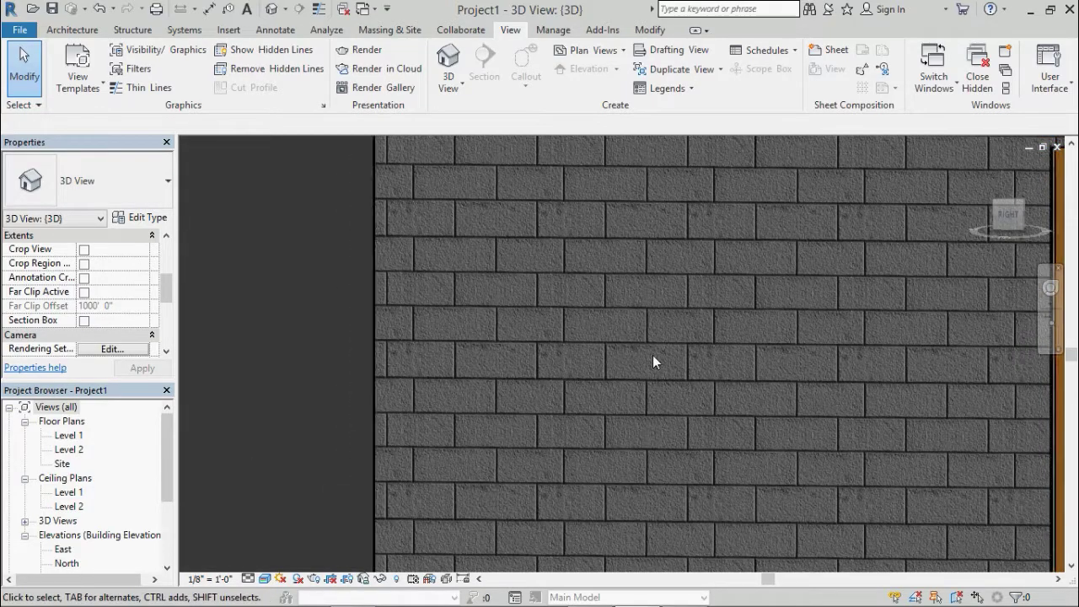
scroll(653, 355, "up", 1)
scroll(654, 360, "up", 1)
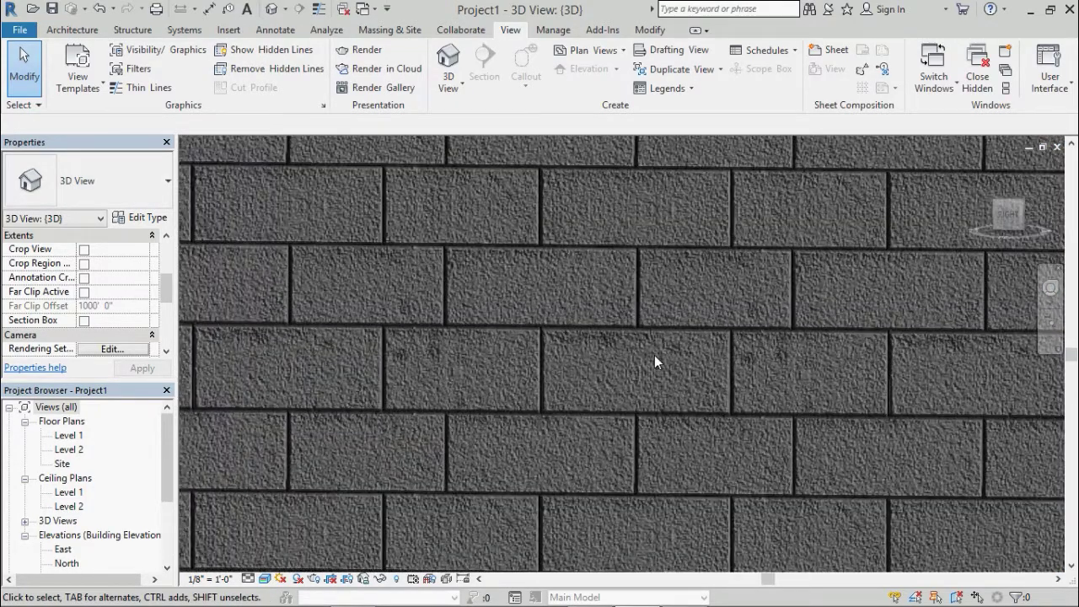
scroll(654, 361, "down", 1)
scroll(654, 360, "down", 1)
scroll(655, 361, "up", 3)
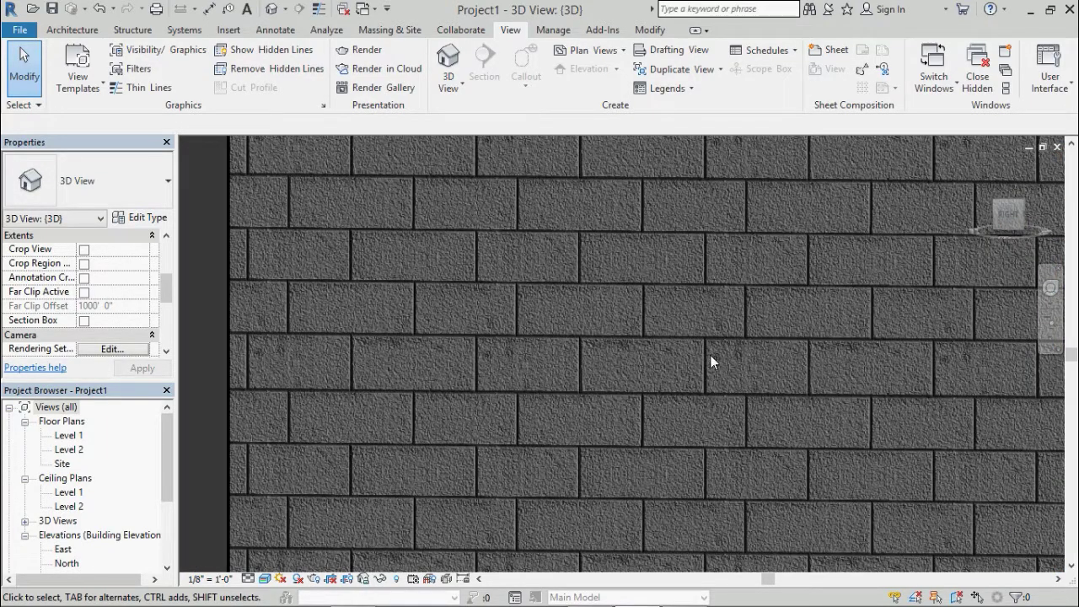
scroll(710, 355, "up", 3)
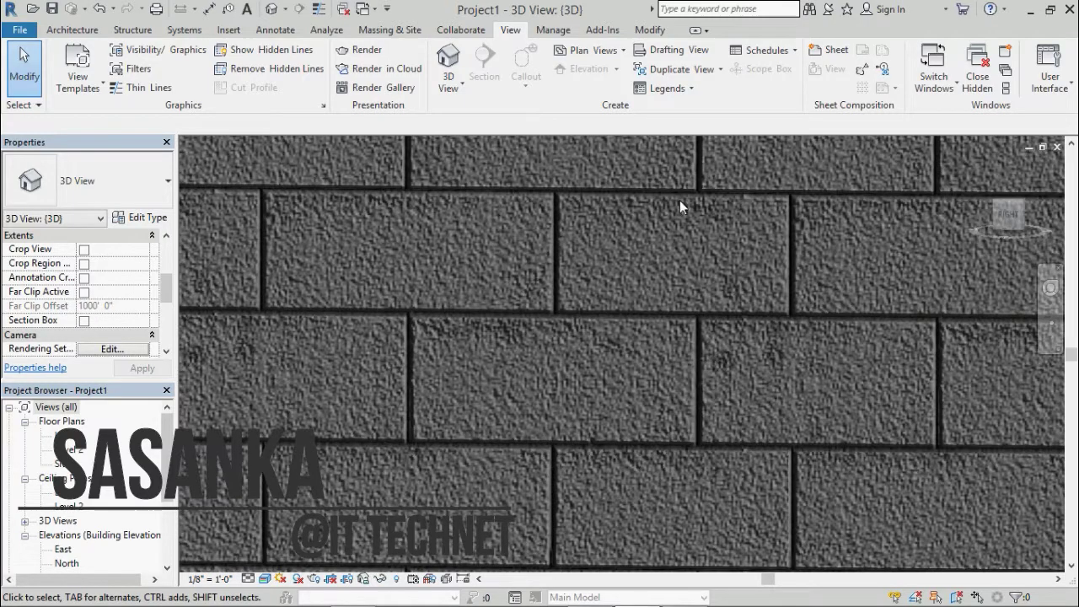
scroll(601, 296, "down", 2)
scroll(601, 296, "down", 4)
scroll(601, 296, "down", 2)
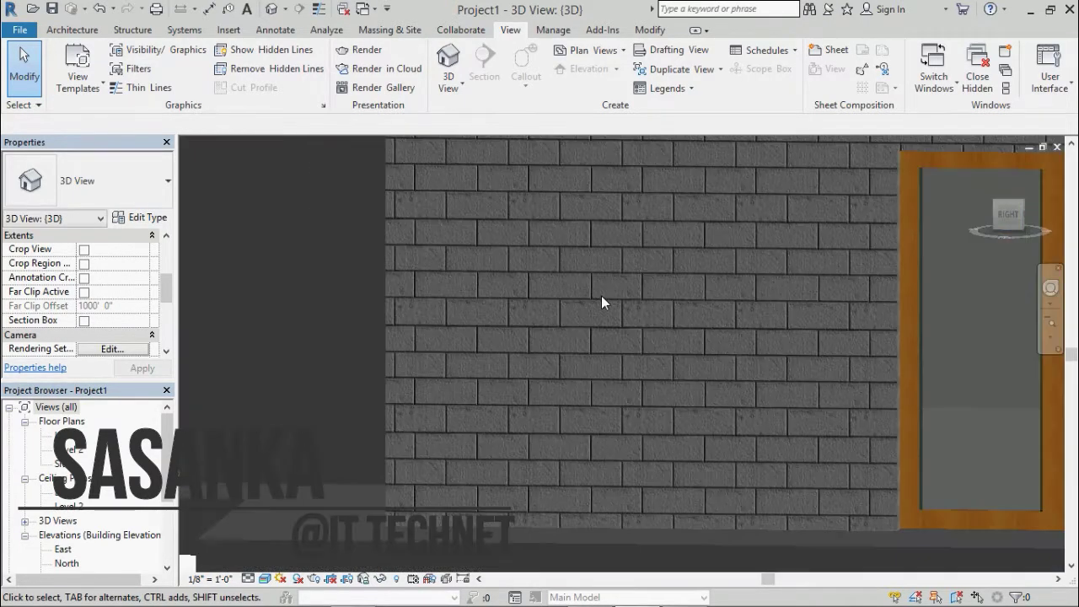
scroll(601, 296, "down", 2)
scroll(601, 296, "down", 2)
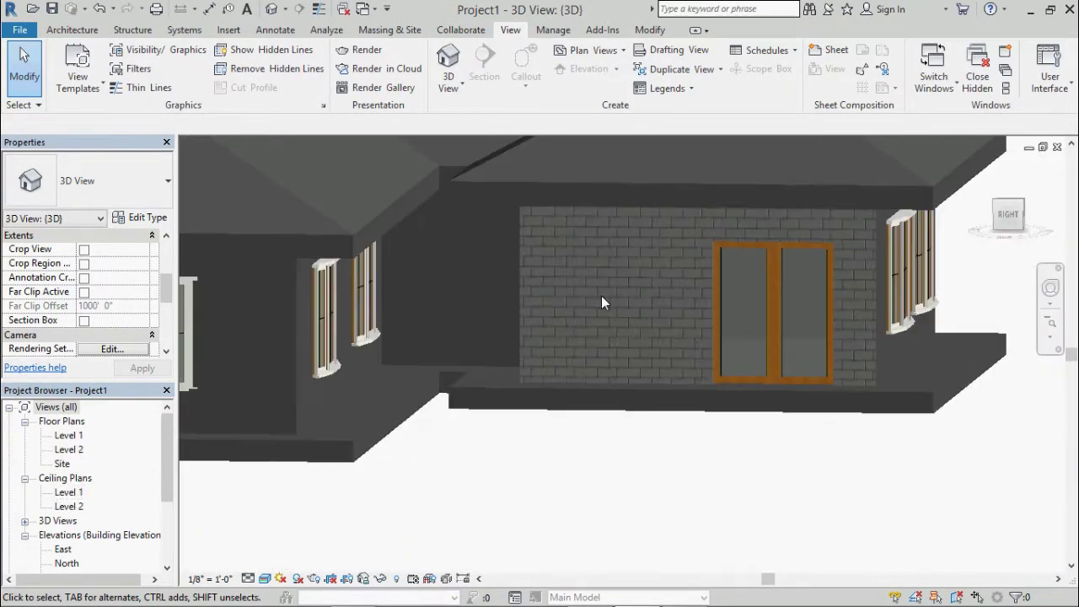
scroll(602, 295, "up", 1)
mouse_move(607, 274)
middle_mouse_down()
mouse_move(624, 313)
mouse_move(624, 373)
mouse_move(616, 365)
middle_mouse_up()
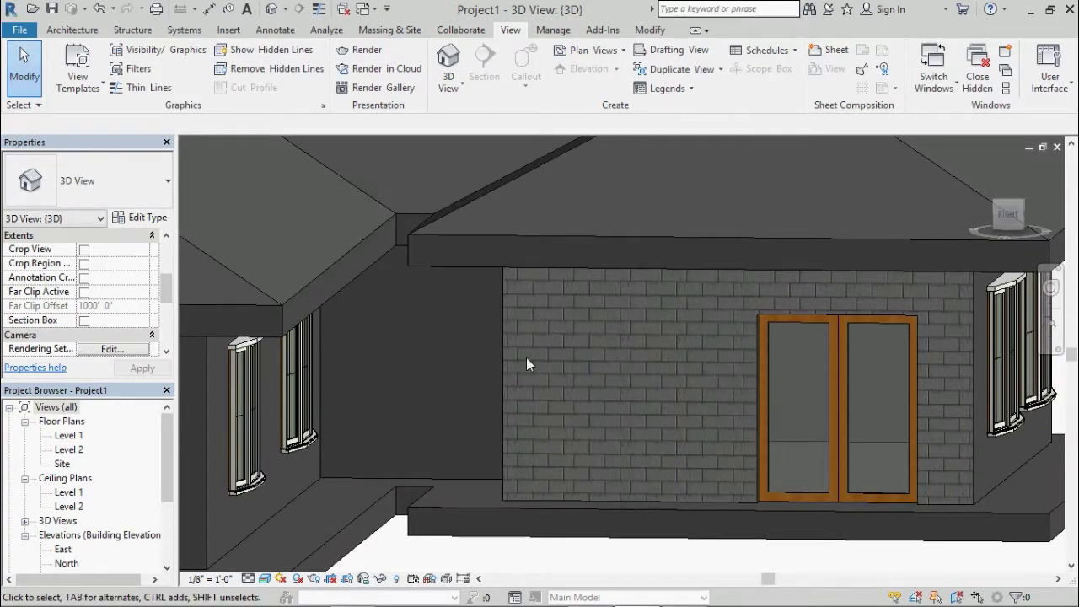
left_click(509, 413)
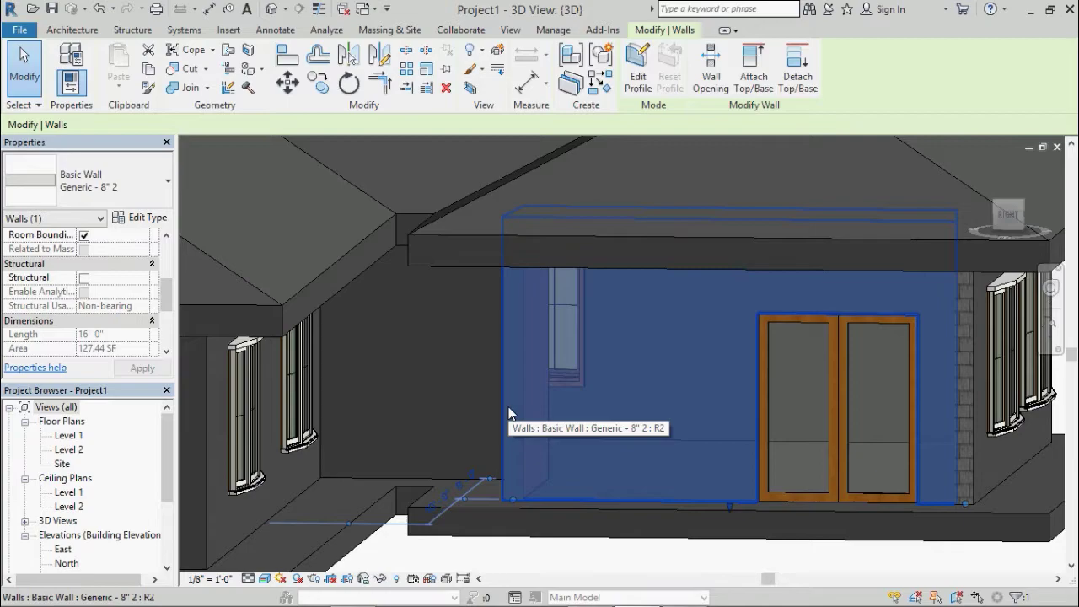
Change the Generic - 8" 2 structure layer material to Brick, Common and confirm all dialogs.
left_click(148, 218)
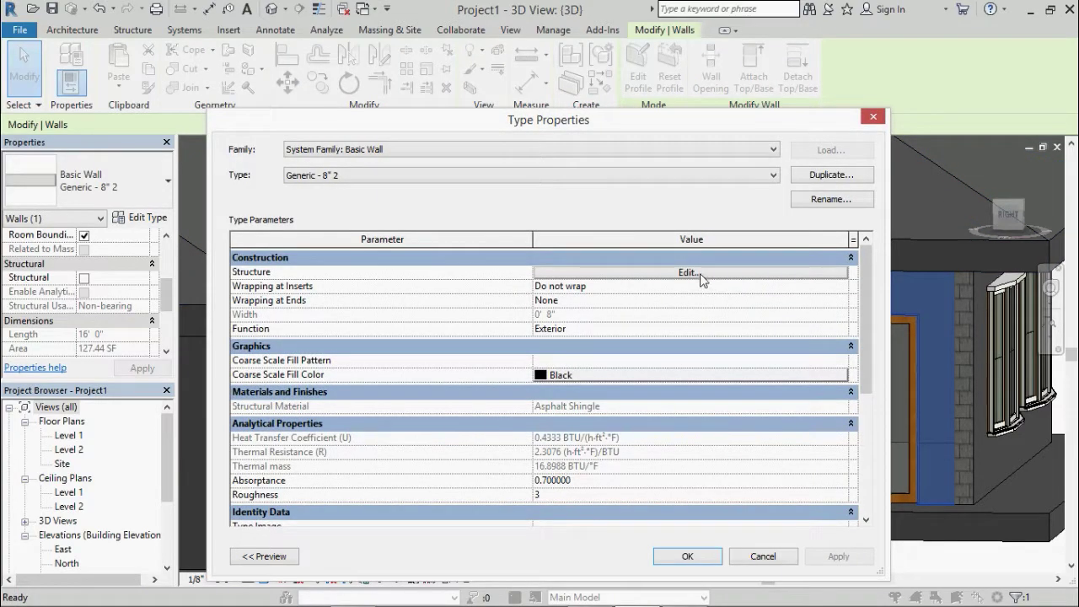
left_click(701, 273)
left_click(495, 269)
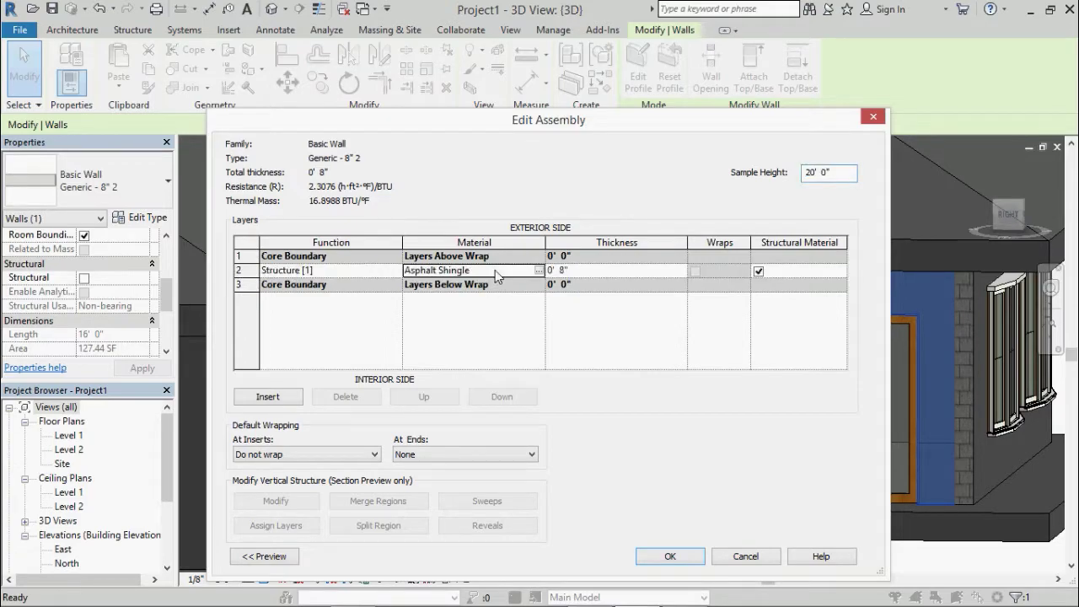
left_click(538, 270)
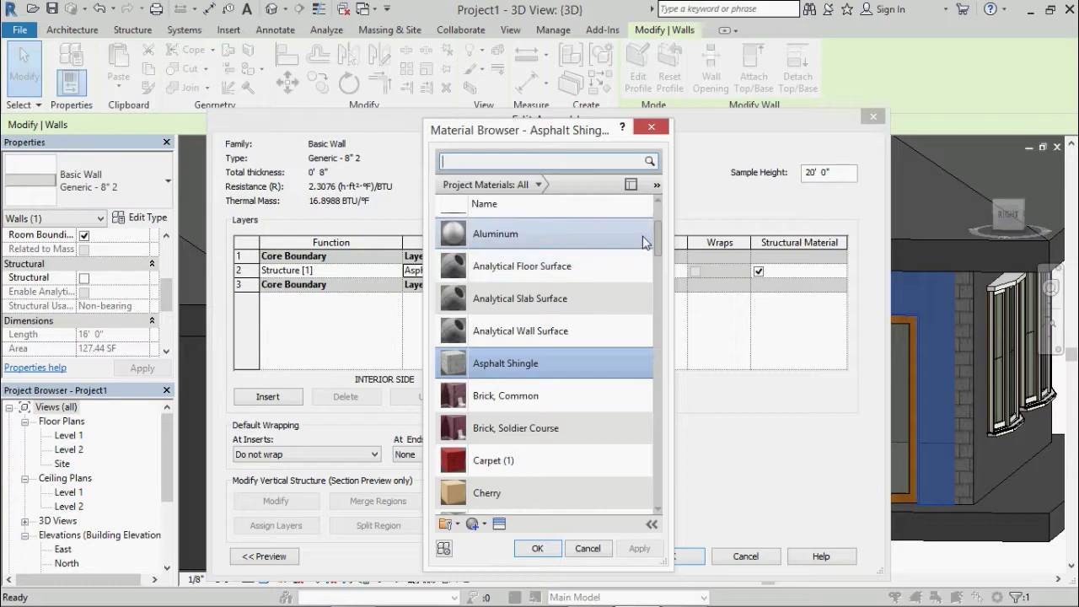
left_click_drag(658, 240, 657, 246)
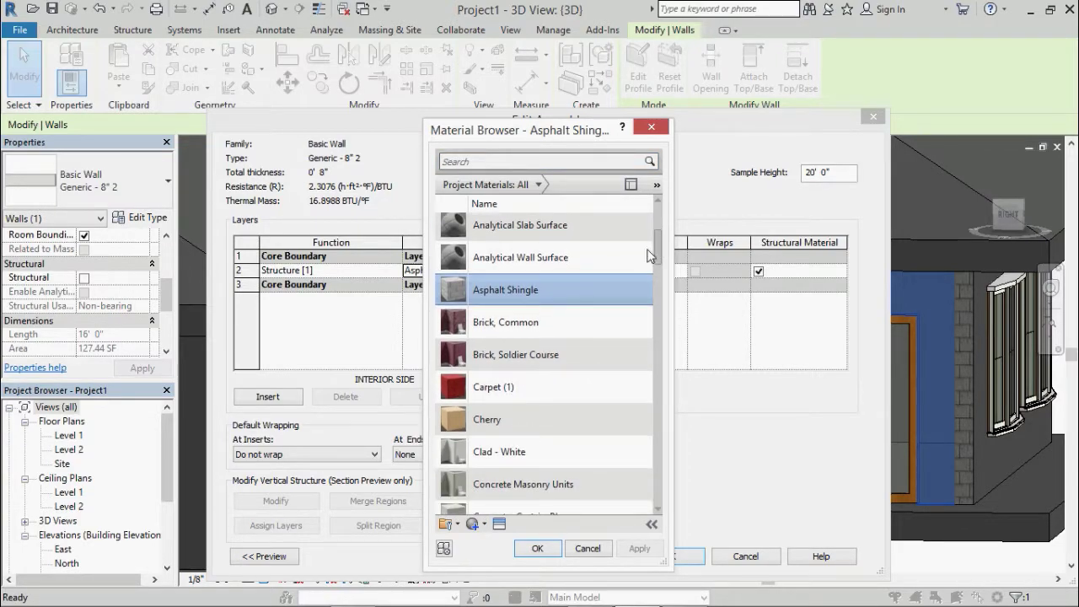
left_click(555, 325)
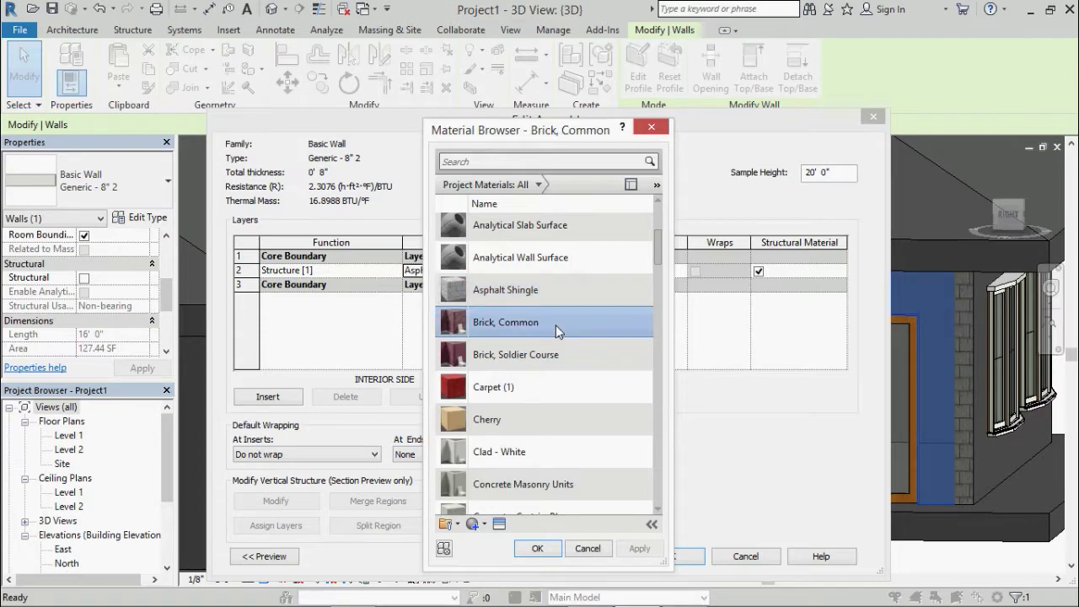
scroll(556, 439, "down", 1)
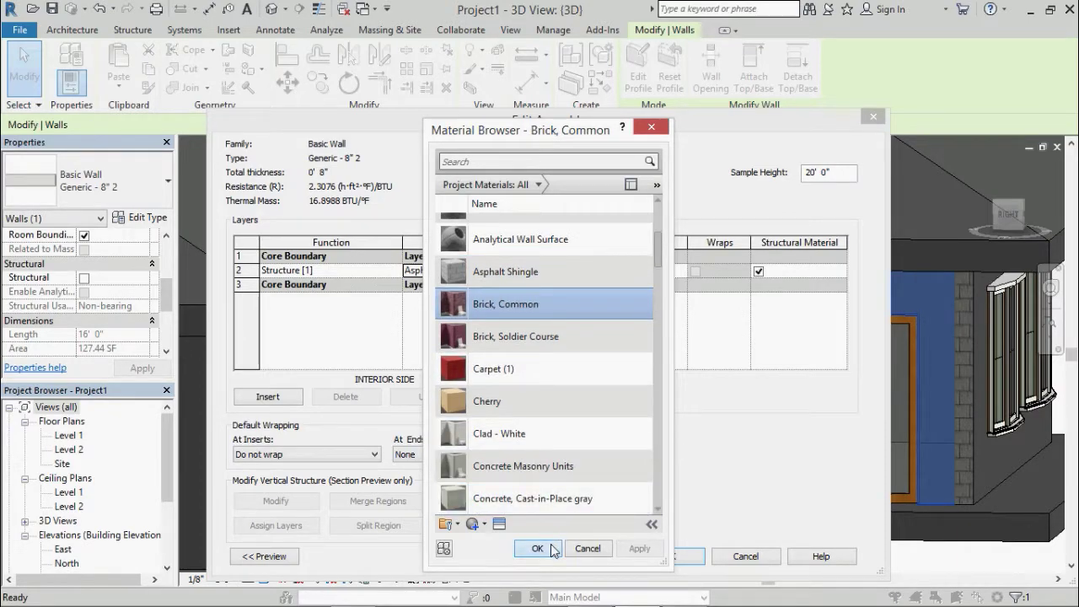
left_click(553, 550)
left_click(684, 557)
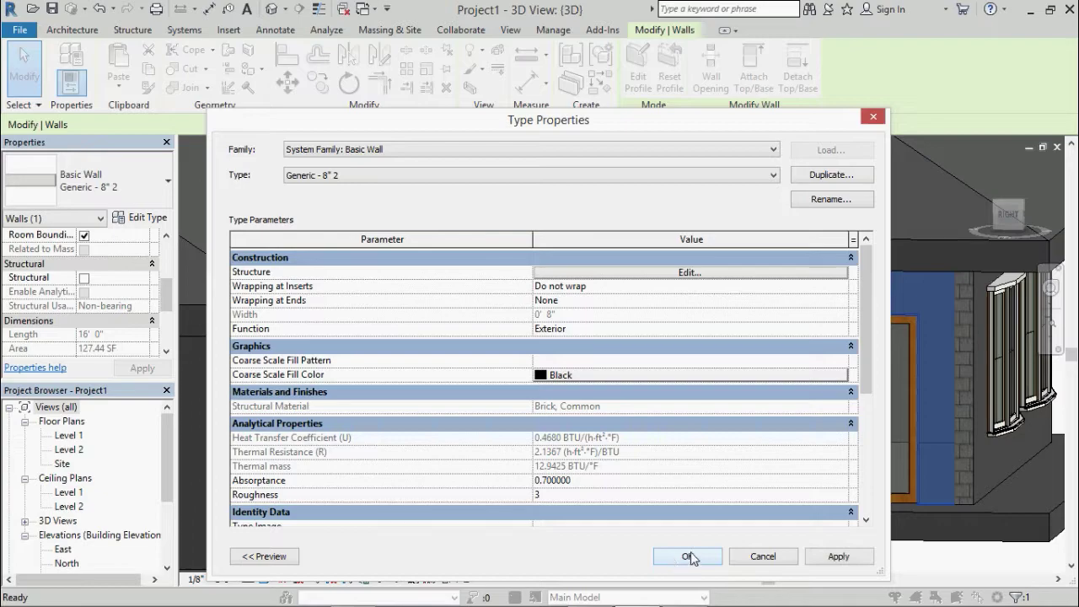
left_click(689, 556)
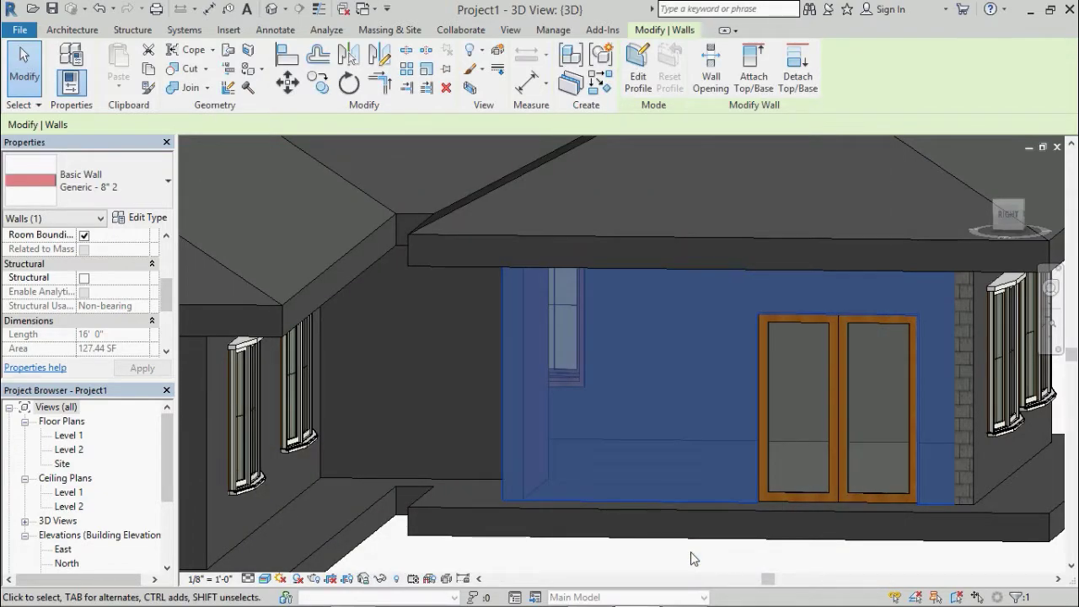
left_click(23, 74)
scroll(628, 379, "up", 3)
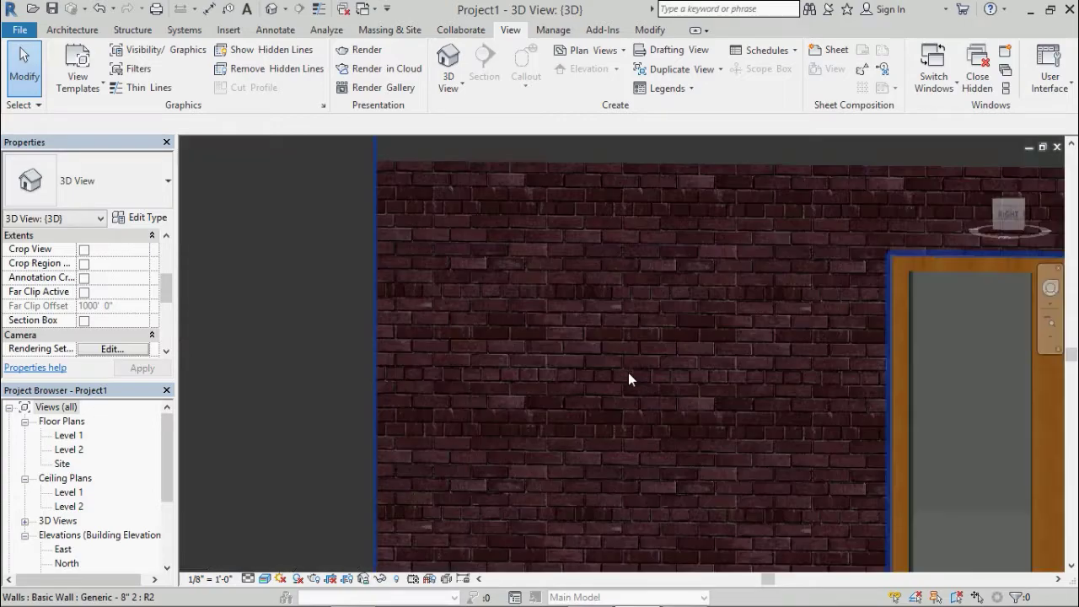
scroll(628, 375, "up", 1)
scroll(628, 375, "up", 1)
scroll(628, 375, "up", 1)
scroll(628, 375, "up", 1)
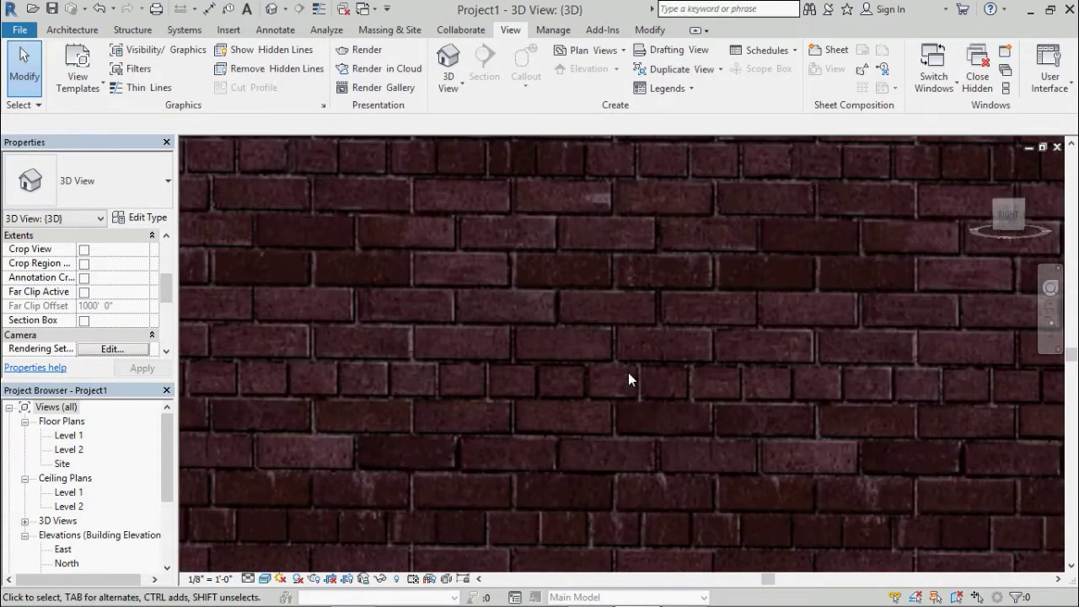
scroll(628, 375, "down", 1)
scroll(628, 375, "down", 1)
scroll(628, 375, "down", 1)
scroll(629, 375, "down", 1)
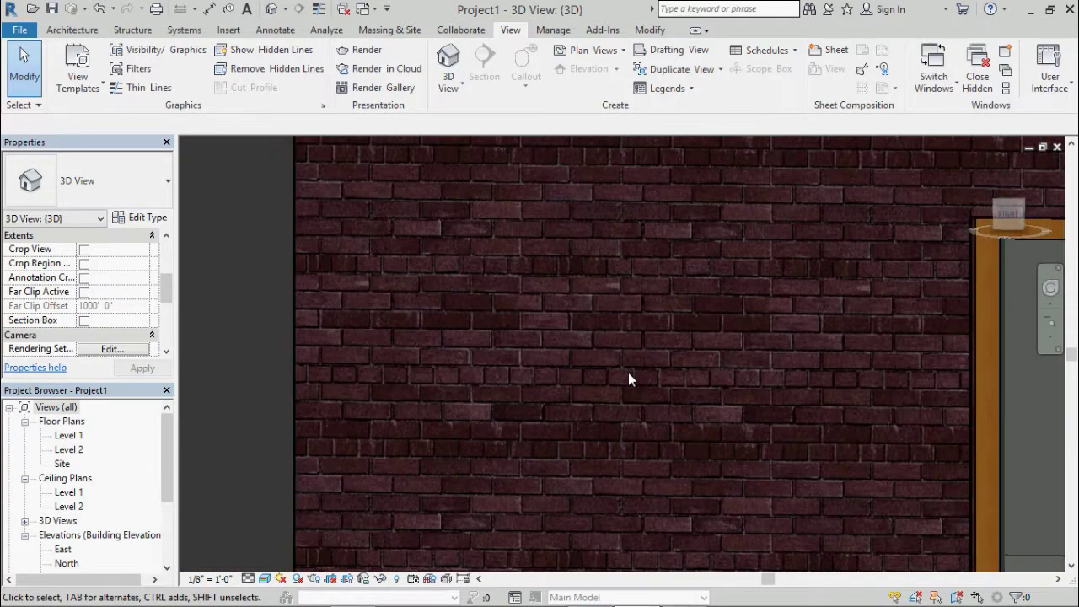
scroll(629, 373, "down", 1)
scroll(629, 374, "down", 1)
scroll(629, 373, "down", 1)
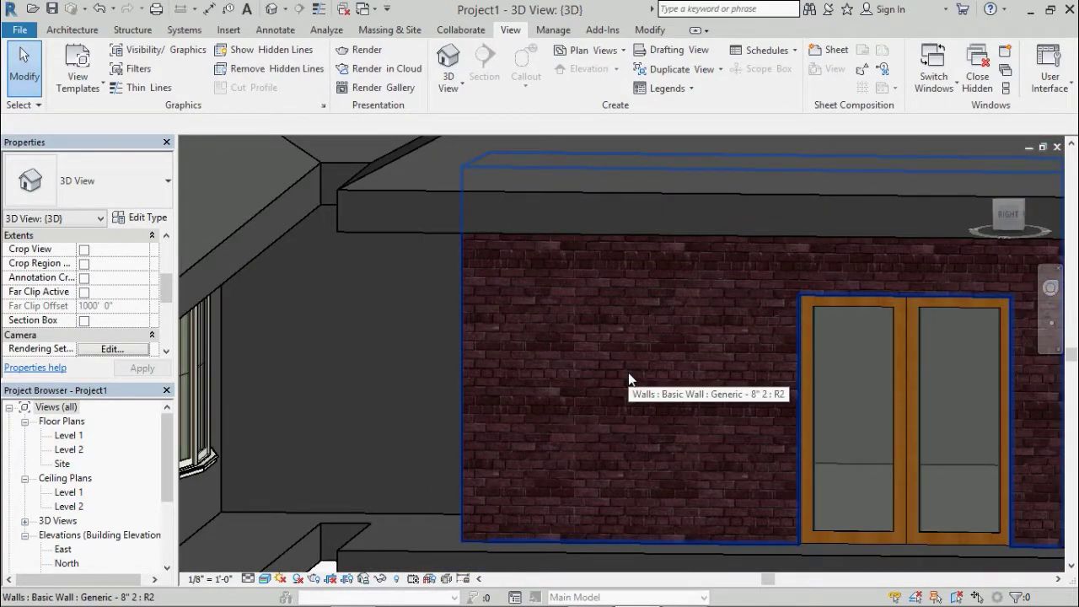
scroll(629, 374, "up", 1)
scroll(628, 373, "up", 1)
scroll(628, 373, "up", 1)
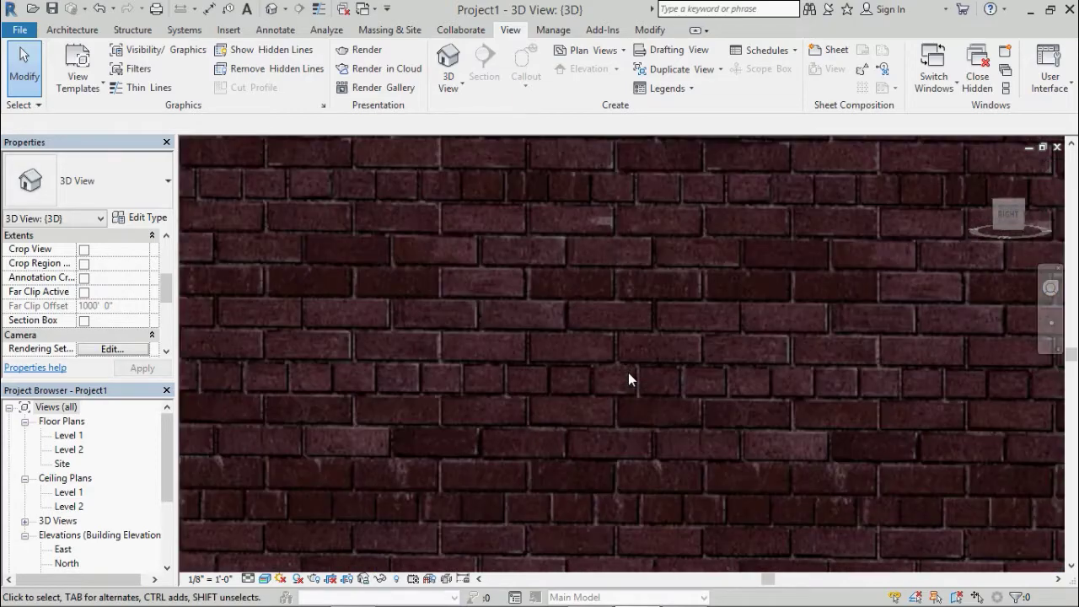
scroll(628, 372, "up", 1)
scroll(628, 372, "down", 1)
scroll(628, 372, "down", 1)
scroll(628, 373, "down", 1)
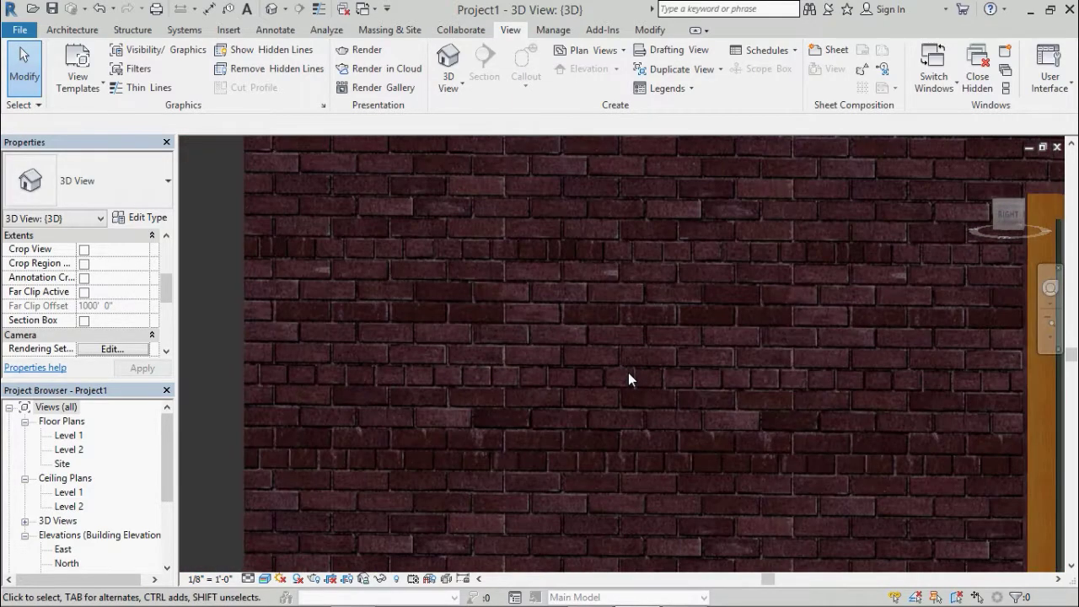
scroll(628, 372, "down", 2)
scroll(628, 373, "down", 1)
scroll(628, 372, "down", 1)
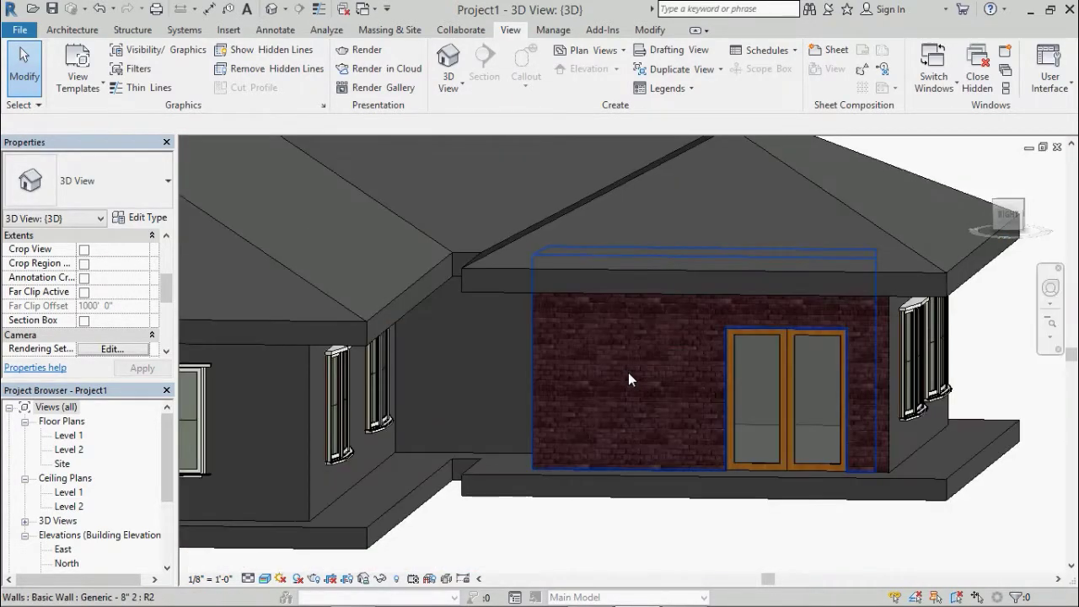
Orbit to the brick entrance, rewind to the earlier camera, and select the adjacent plain wall.
left_click(1051, 287)
mouse_move(995, 342)
left_mouse_down()
mouse_move(827, 373)
mouse_move(785, 350)
mouse_move(860, 384)
left_mouse_up()
mouse_move(950, 378)
left_mouse_down()
mouse_move(976, 358)
mouse_move(914, 319)
mouse_move(952, 335)
left_mouse_up()
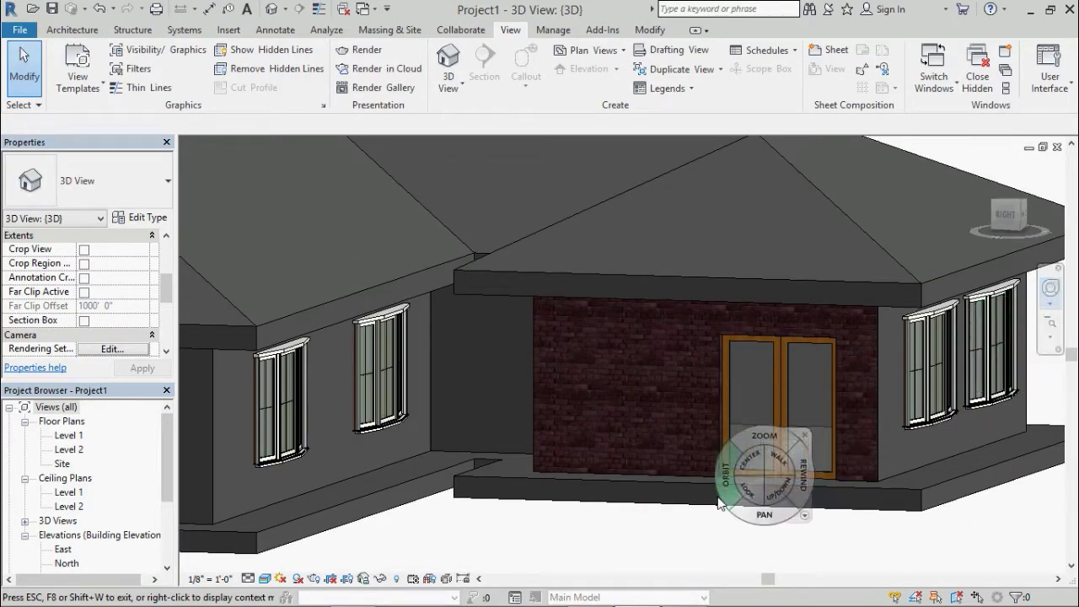
left_click(808, 433)
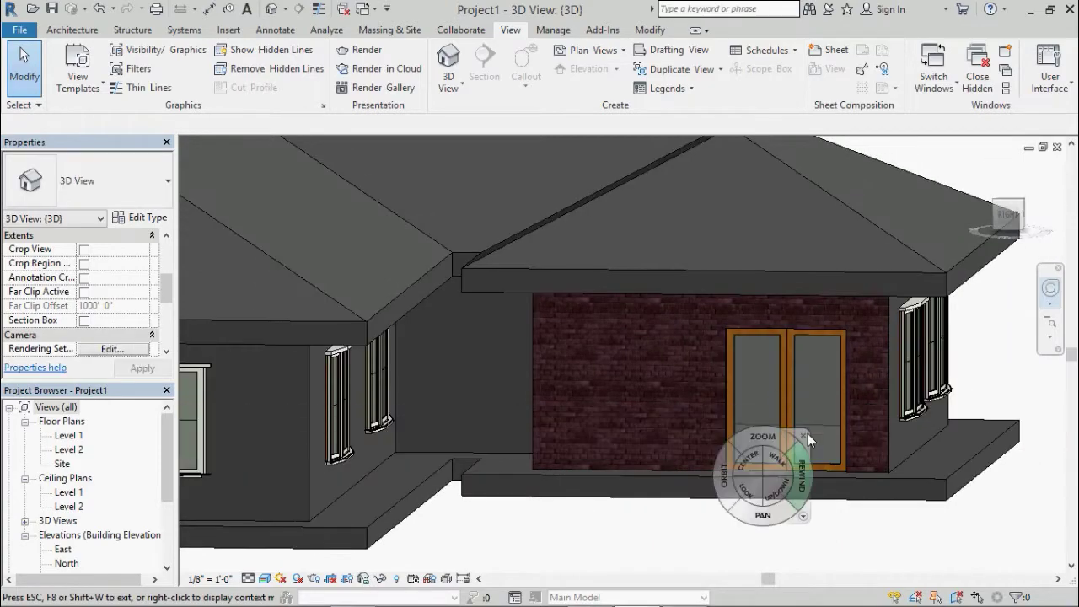
left_click(805, 435)
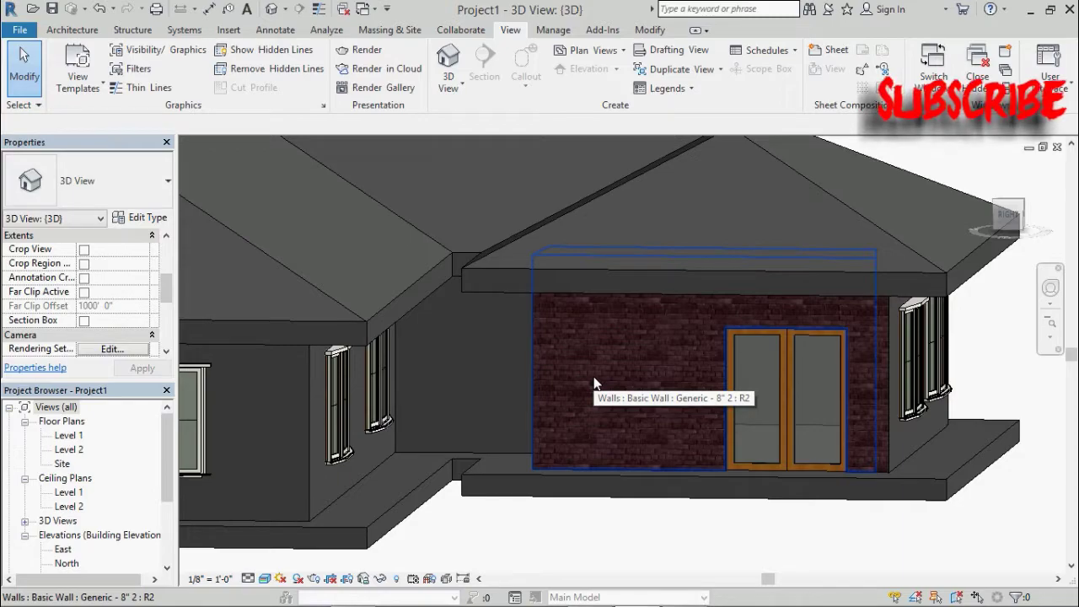
left_click(461, 453)
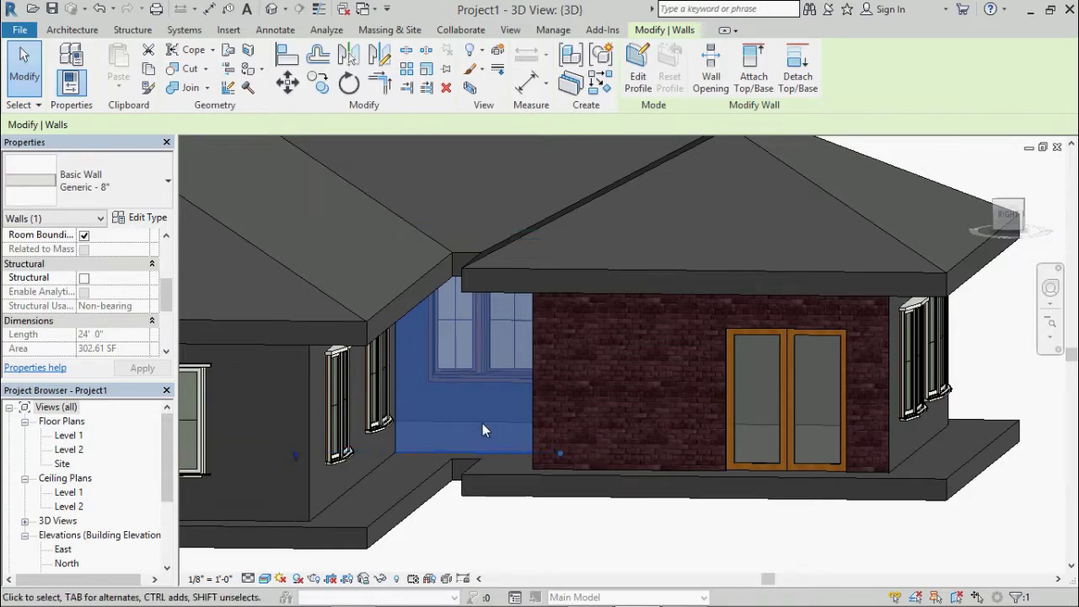
Select the bay-window wall and set the Generic - 8" structure material to Asphalt Shingle.
left_click(317, 504)
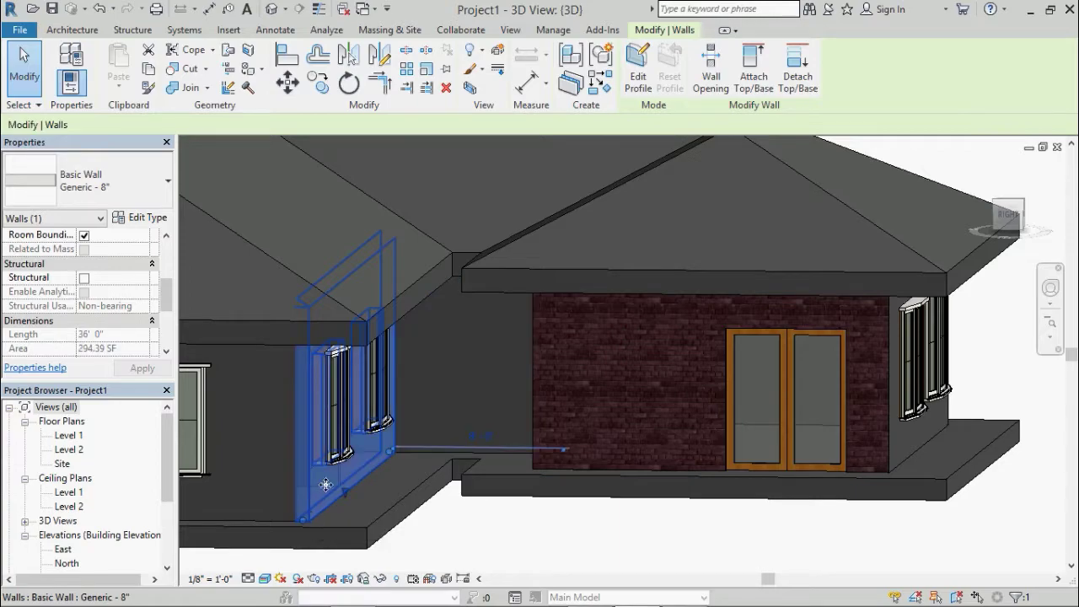
left_click(152, 219)
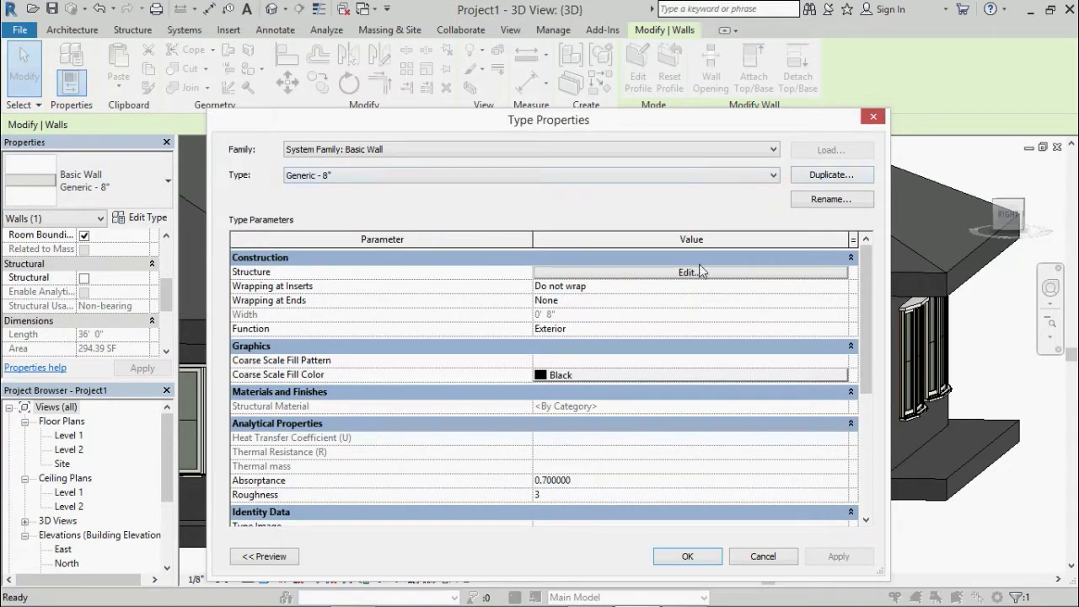
left_click(699, 272)
left_click(504, 271)
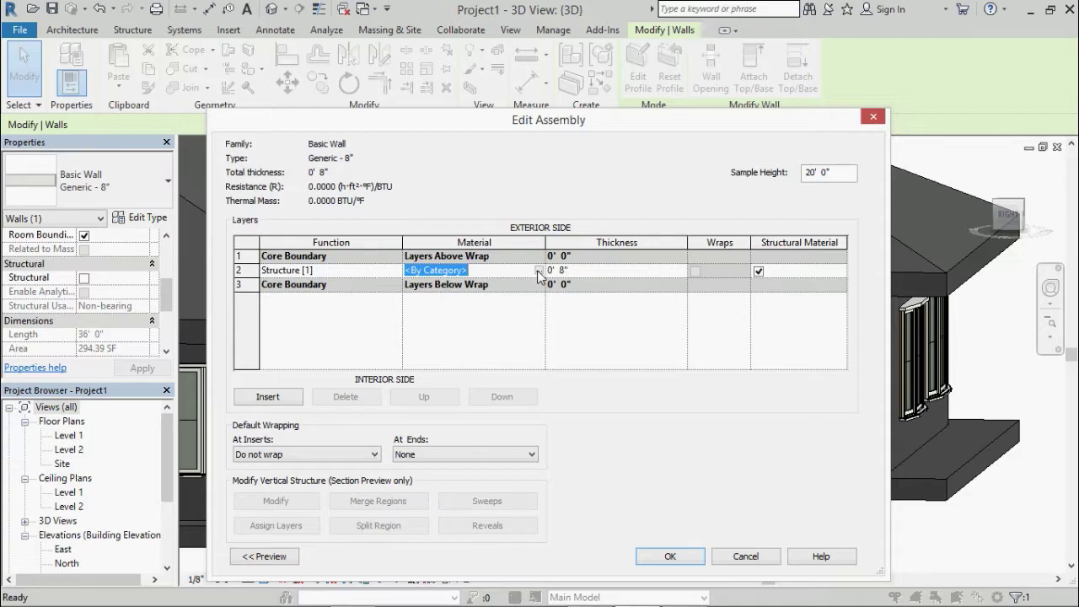
left_click(538, 272)
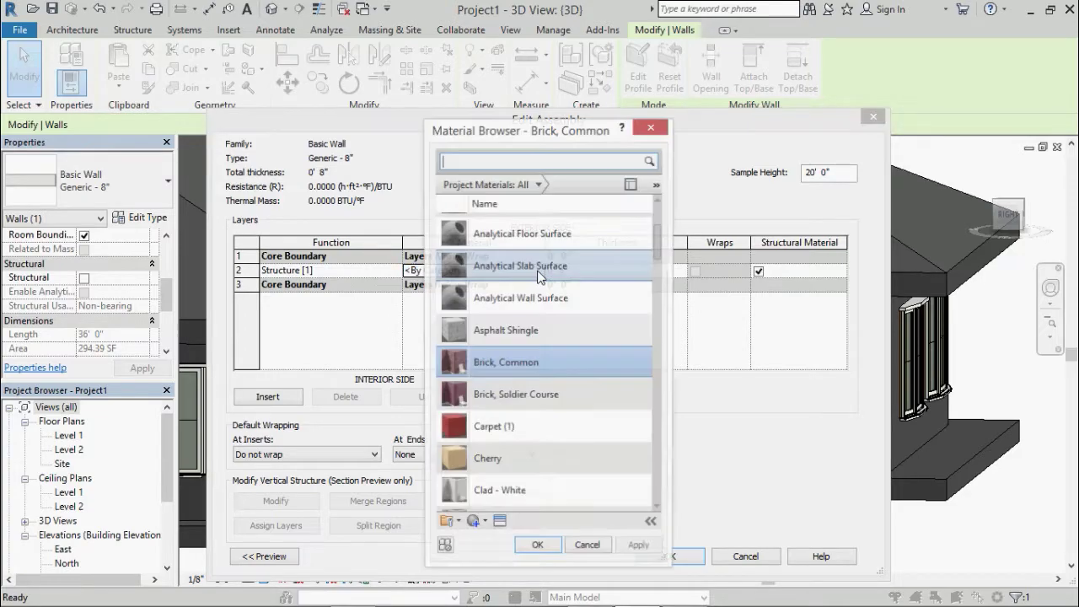
left_click(549, 328)
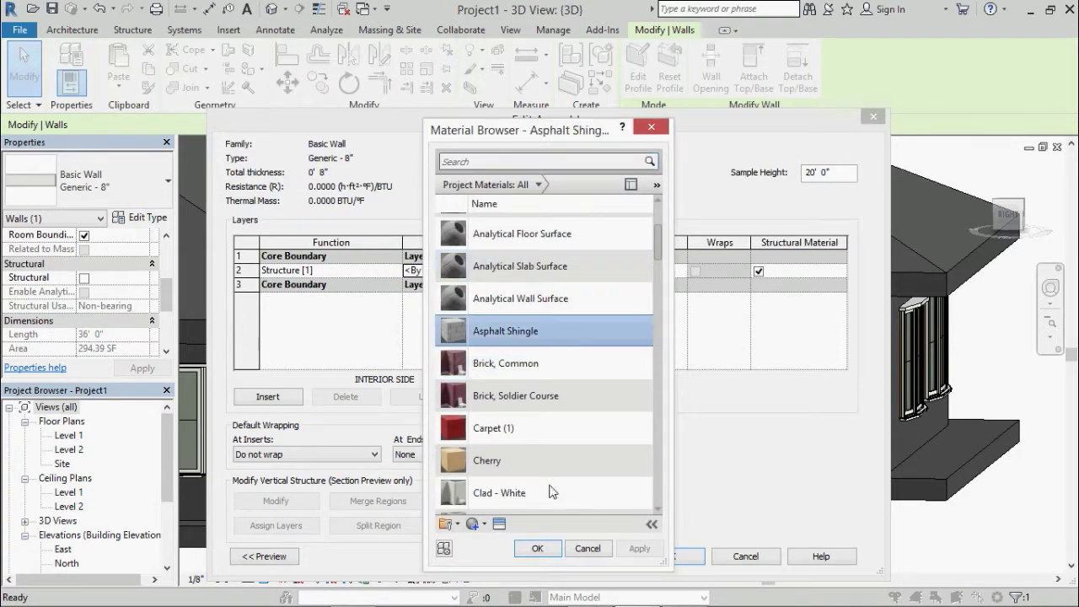
left_click(539, 549)
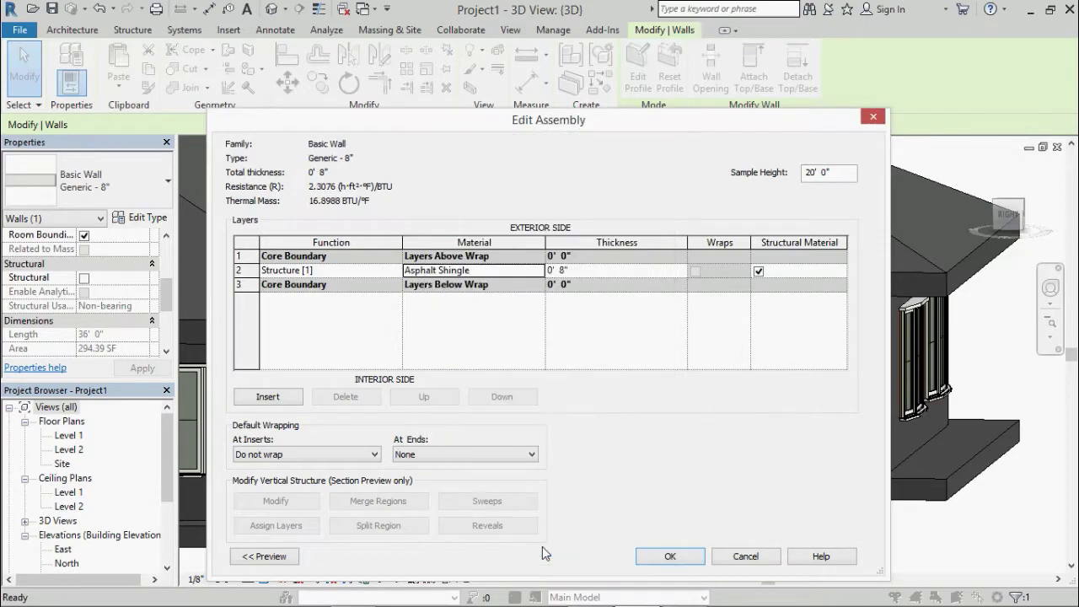
left_click(669, 558)
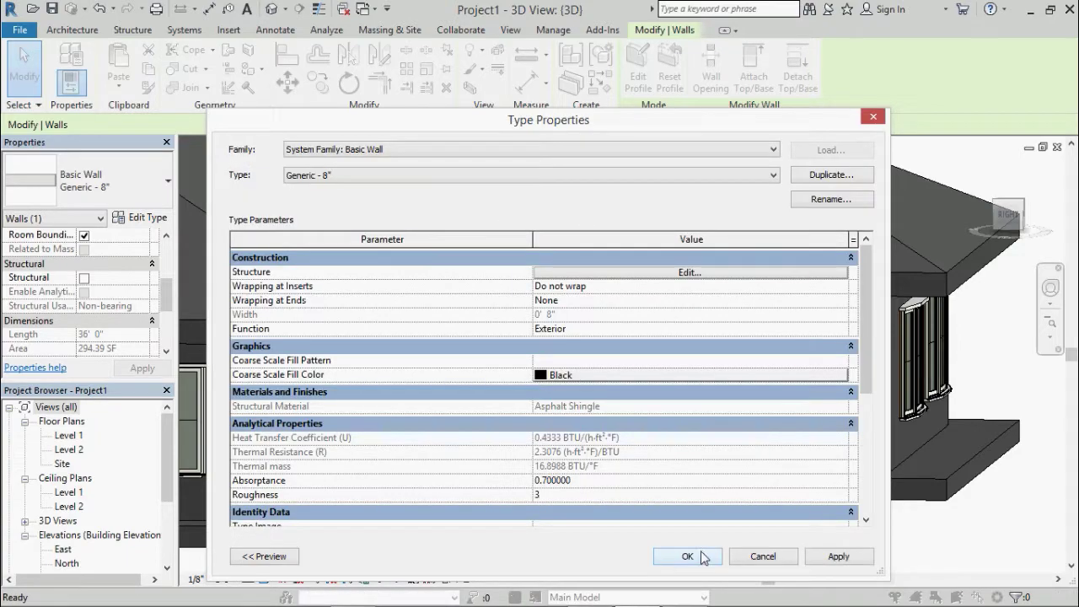
left_click(687, 556)
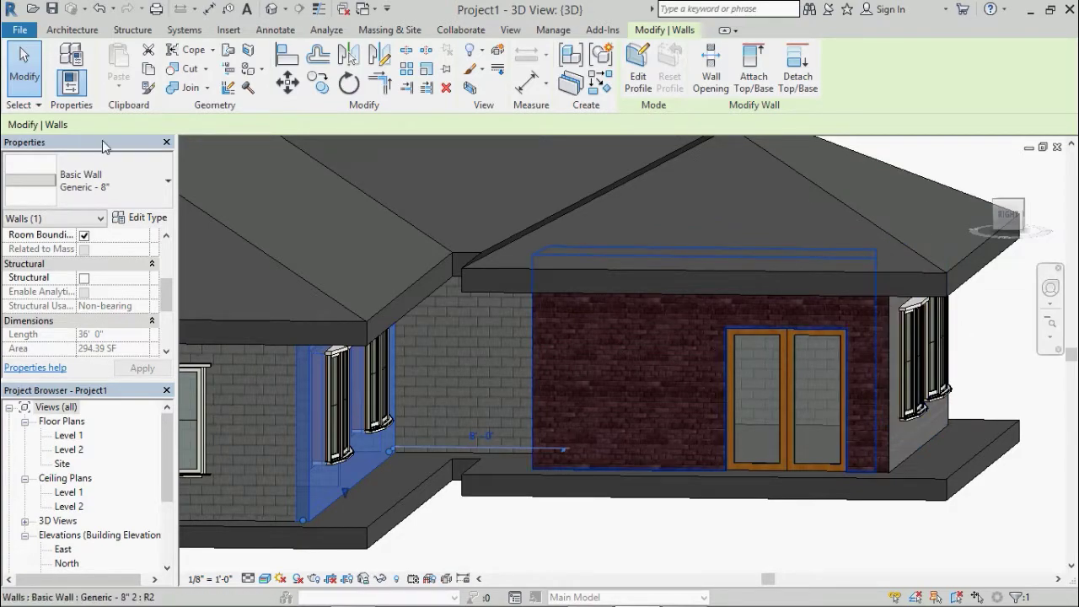
Clear the wall selection, orbit and zoom out to the whole house, then select the floor slab.
left_click(510, 30)
key("Escape")
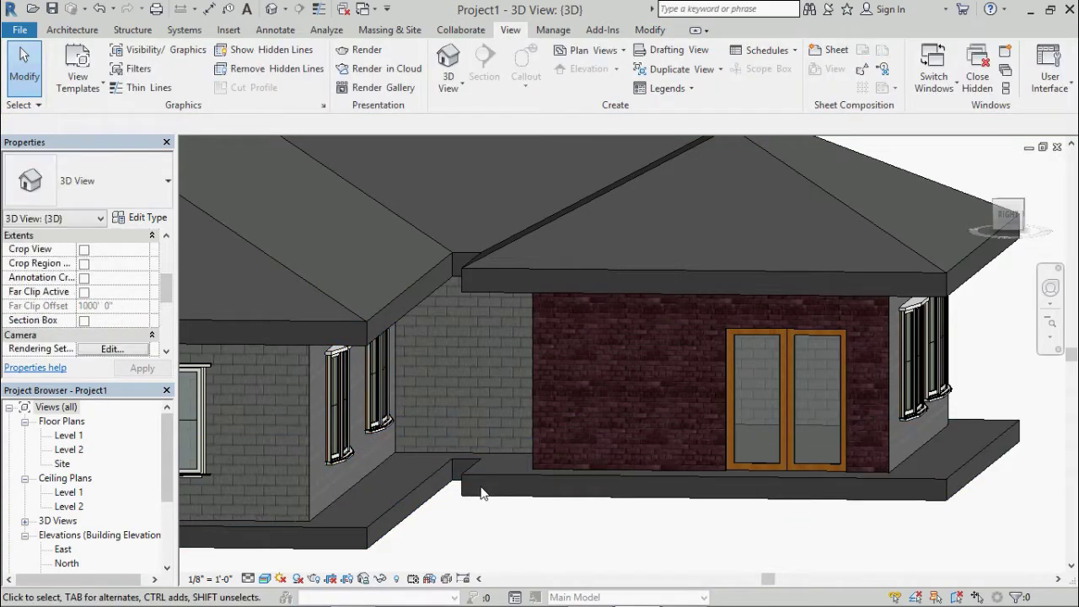
left_click(1051, 288)
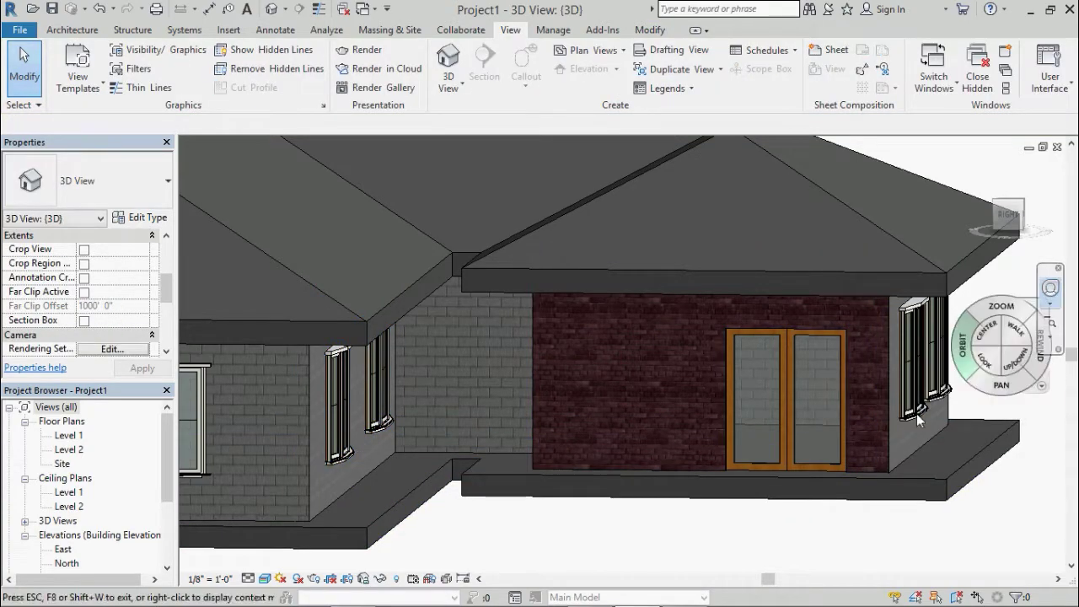
mouse_move(937, 350)
left_mouse_down()
mouse_move(744, 412)
mouse_move(884, 413)
mouse_move(957, 433)
mouse_move(869, 441)
mouse_move(884, 448)
left_mouse_up()
mouse_move(974, 428)
left_mouse_down()
mouse_move(995, 427)
mouse_move(1000, 376)
mouse_move(1005, 458)
left_mouse_up()
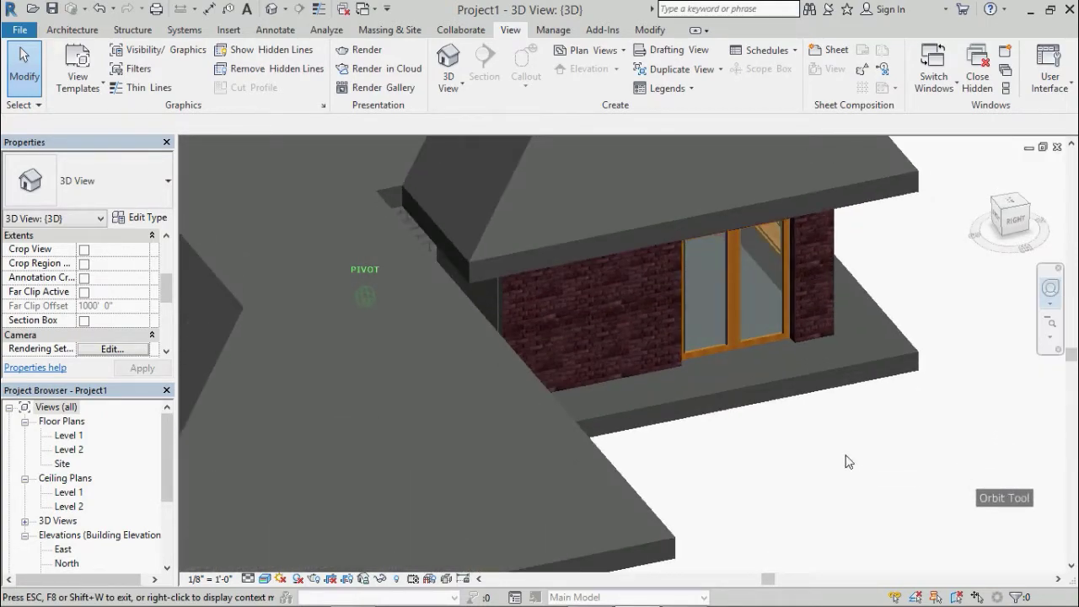
mouse_move(804, 446)
left_mouse_down()
mouse_move(769, 437)
mouse_move(625, 456)
mouse_move(1014, 447)
mouse_move(618, 449)
mouse_move(531, 434)
mouse_move(795, 433)
left_mouse_up()
scroll(769, 437, "down", 2)
scroll(769, 436, "down", 2)
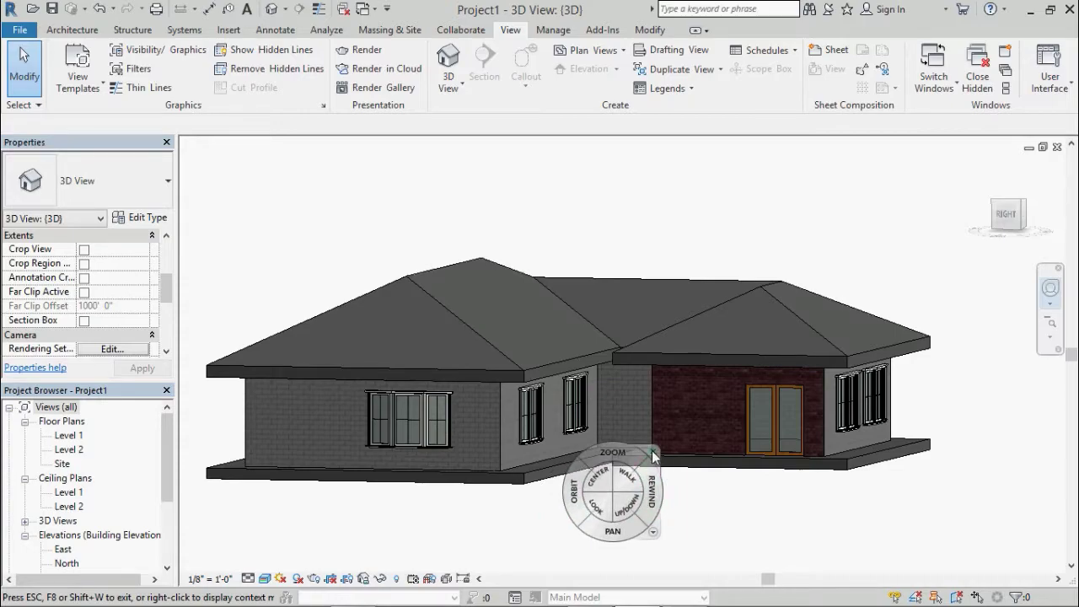
left_click(652, 451)
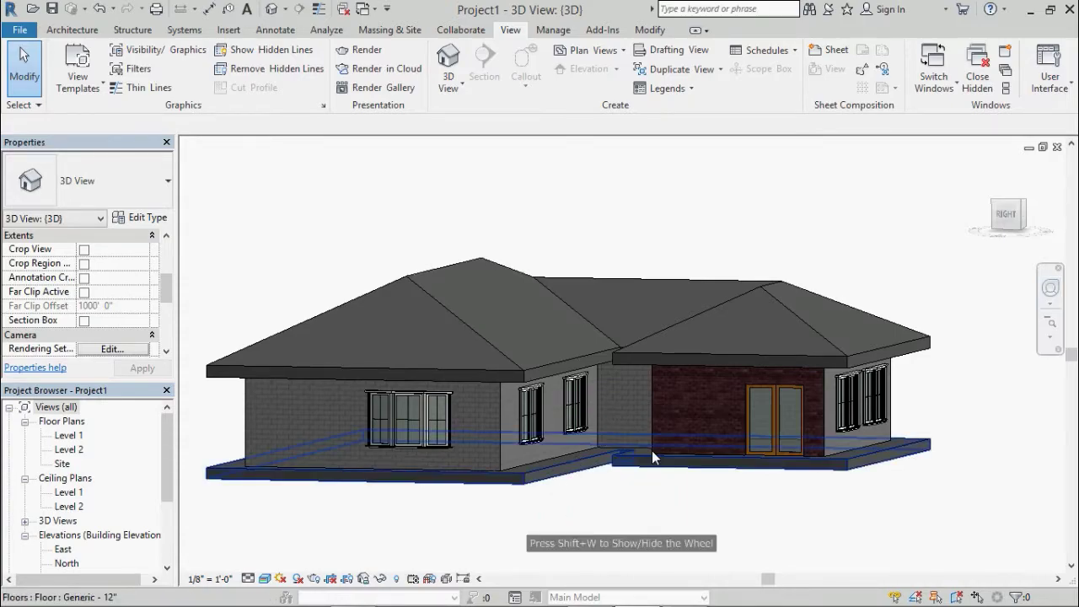
left_click(527, 480)
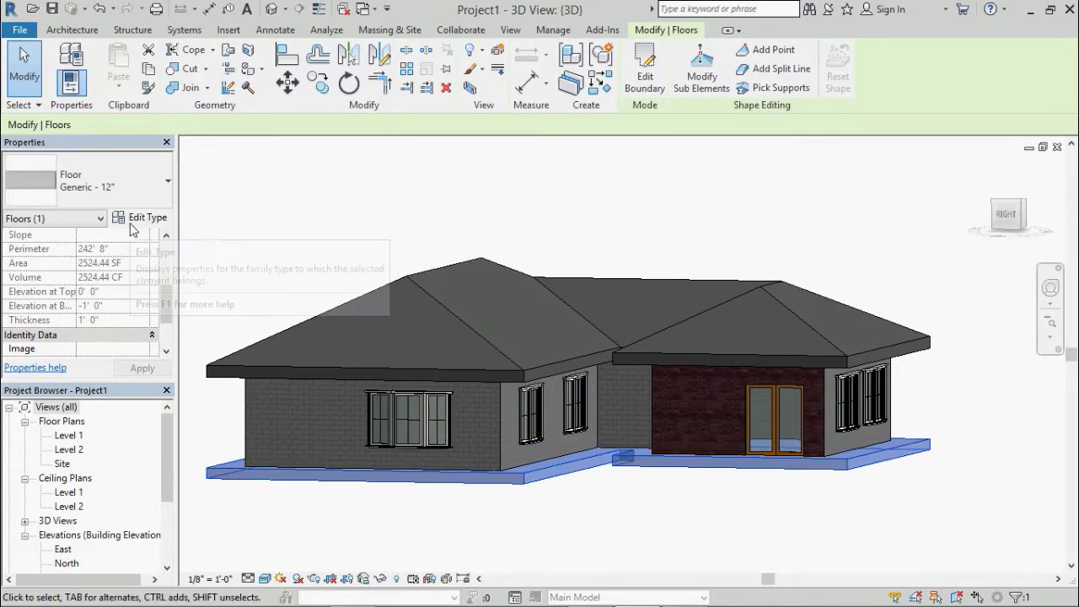
Orbit to look down on the house, then open the Generic - 12" floor's Type Properties.
left_click(1050, 288)
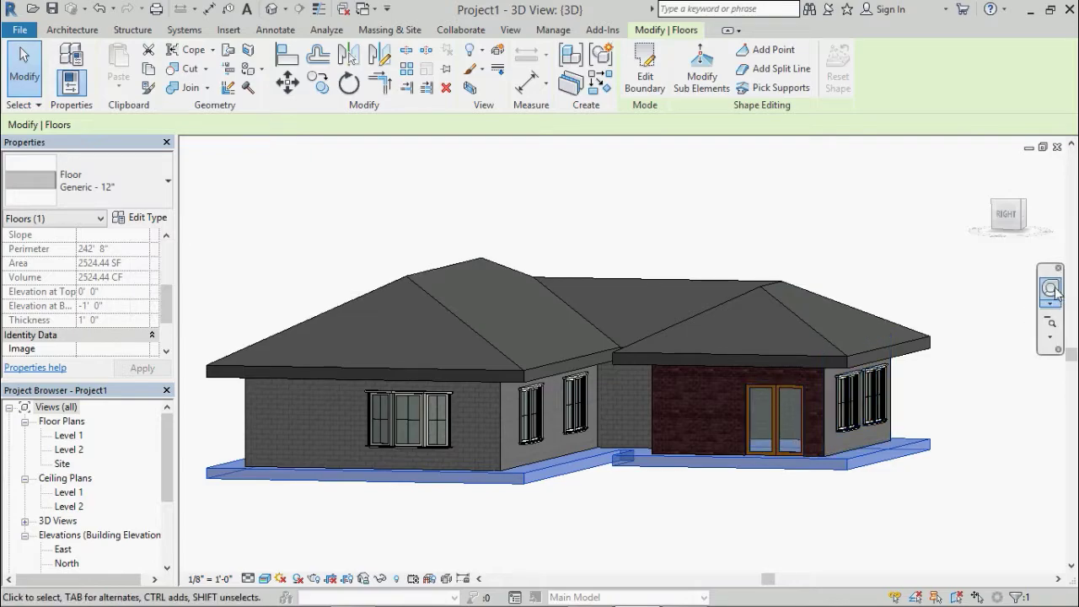
mouse_move(909, 429)
left_mouse_down()
mouse_move(928, 465)
mouse_move(927, 429)
left_mouse_up()
left_click(1009, 393)
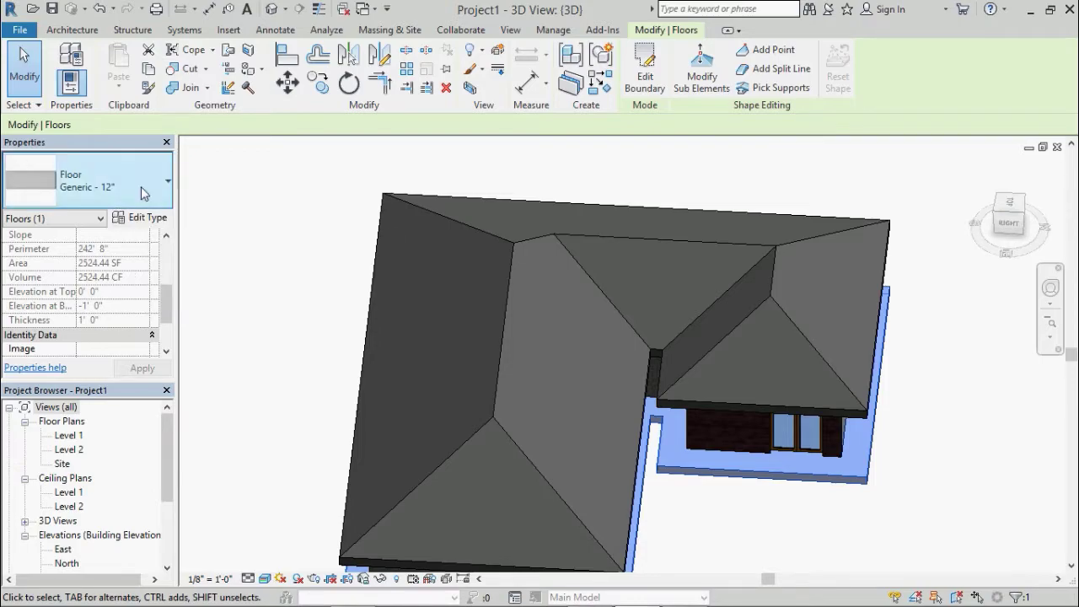
left_click(152, 220)
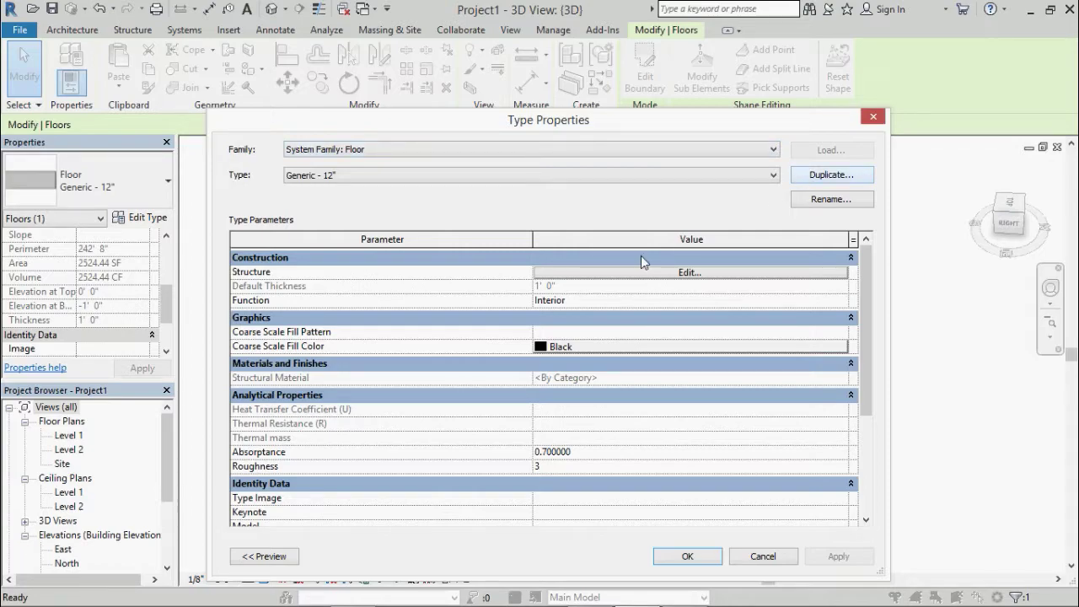
In Edit Assembly, set the structure layer material to Carpet (1) and confirm all three dialogs.
left_click(670, 274)
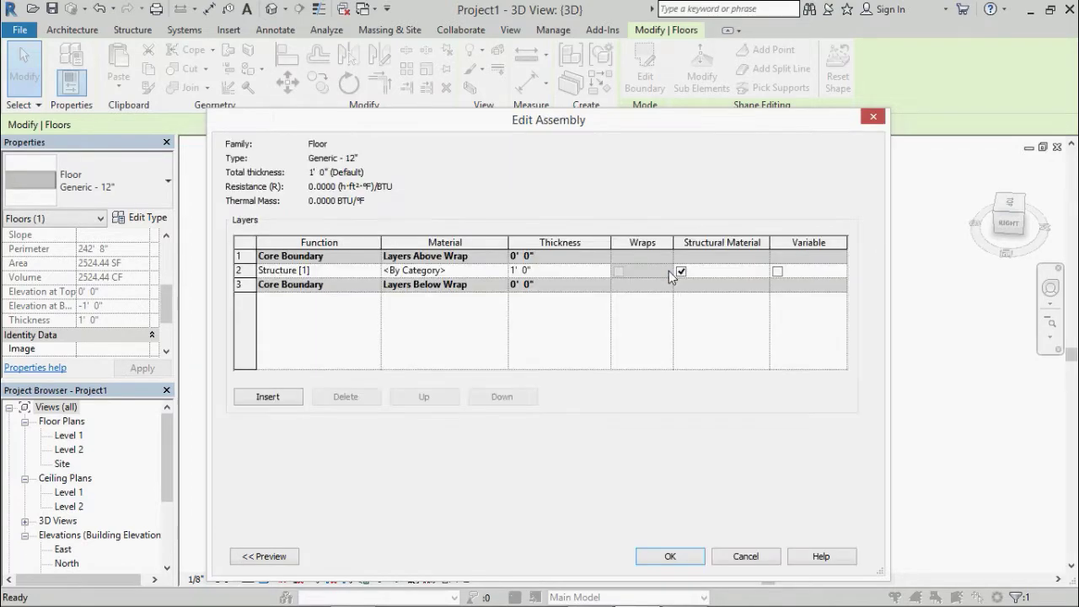
left_click(489, 270)
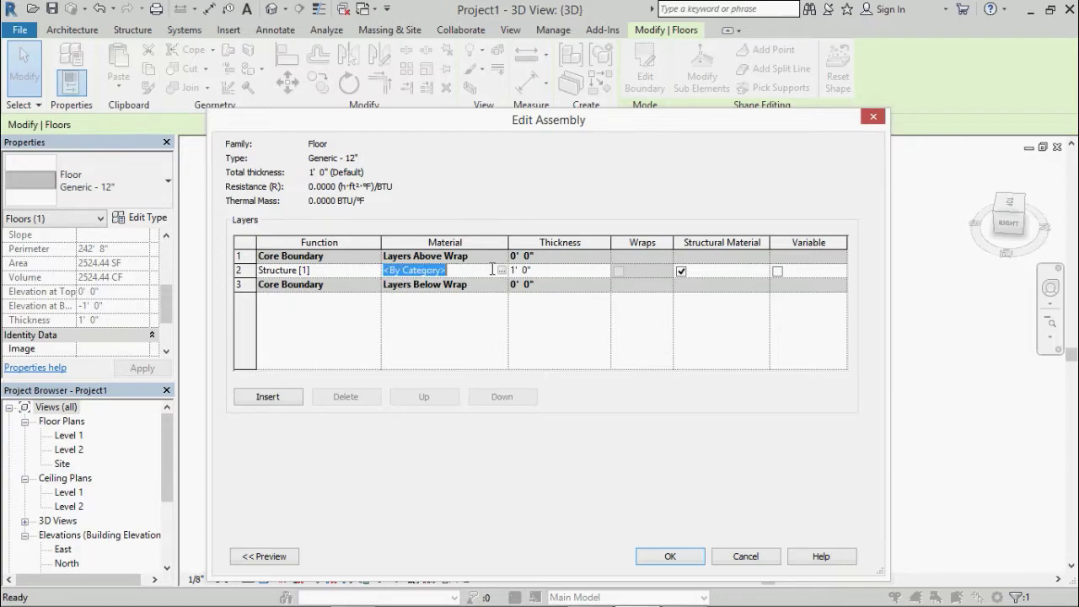
left_click(502, 270)
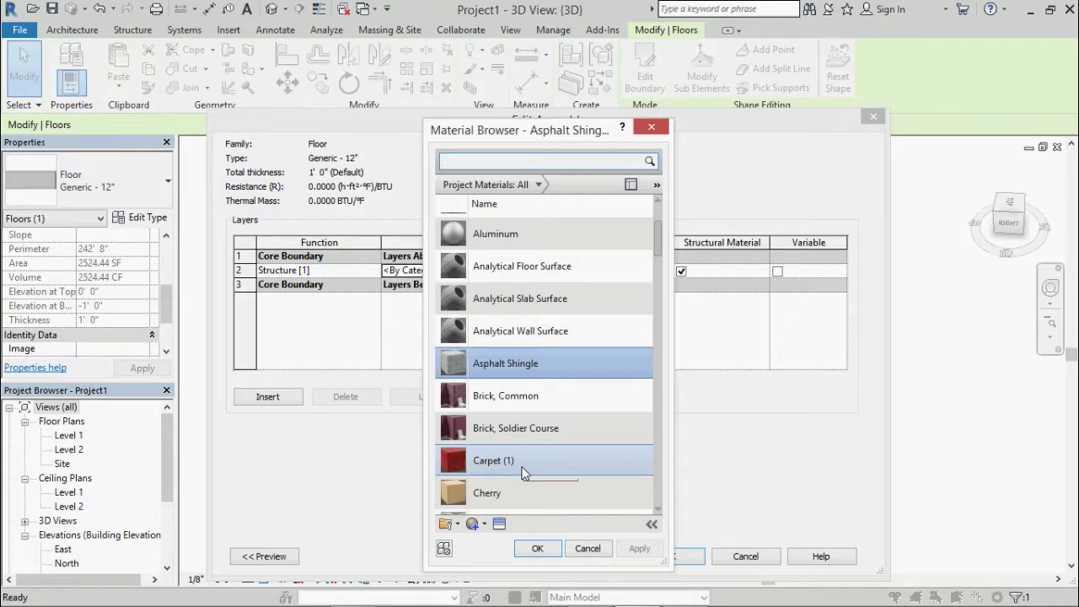
left_click(523, 473)
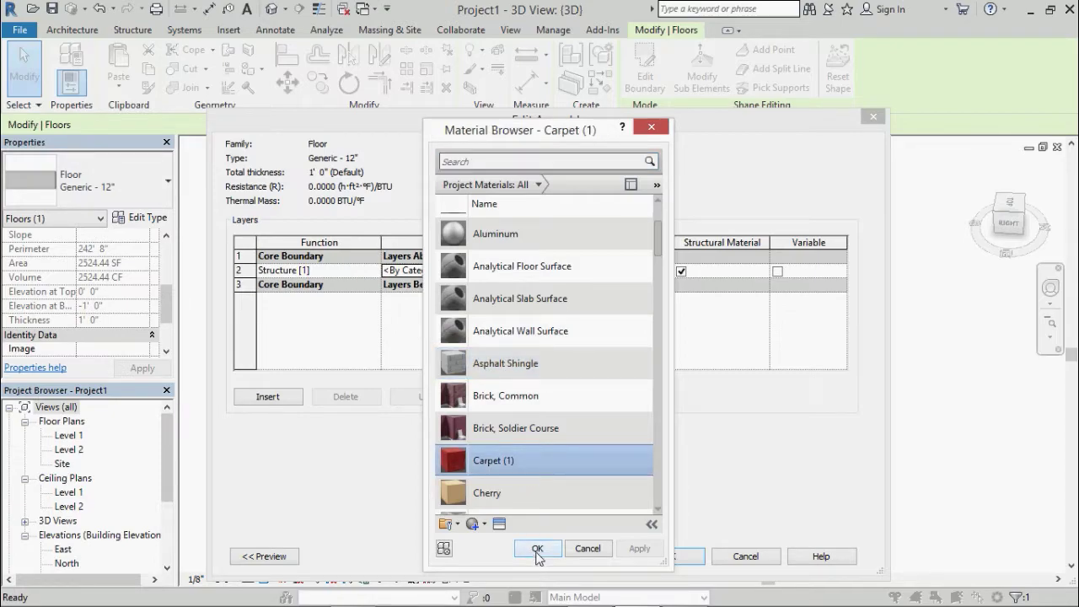
left_click(538, 550)
left_click(647, 559)
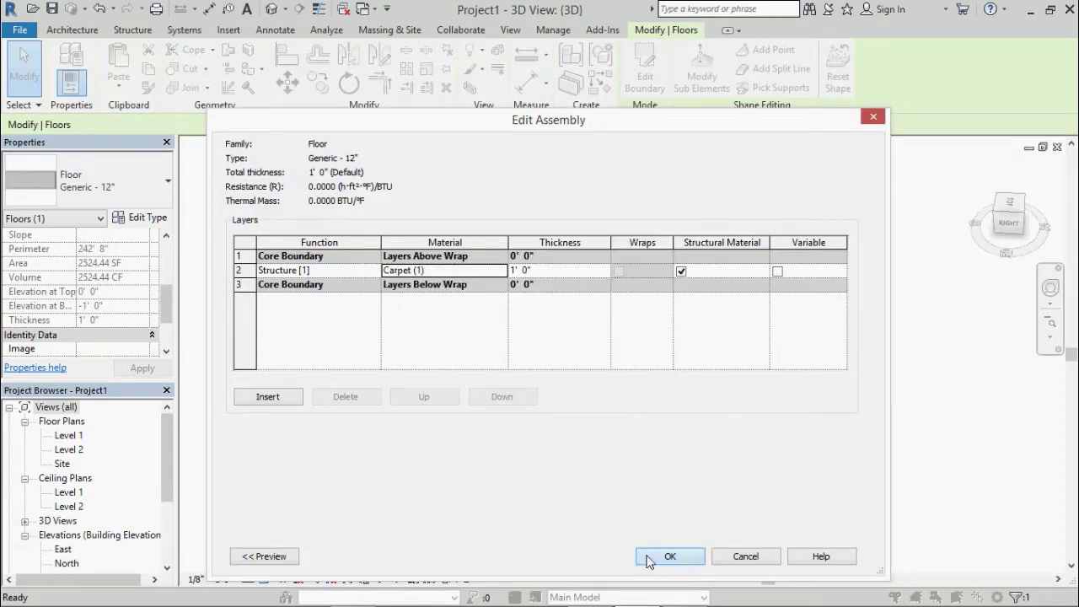
left_click(687, 556)
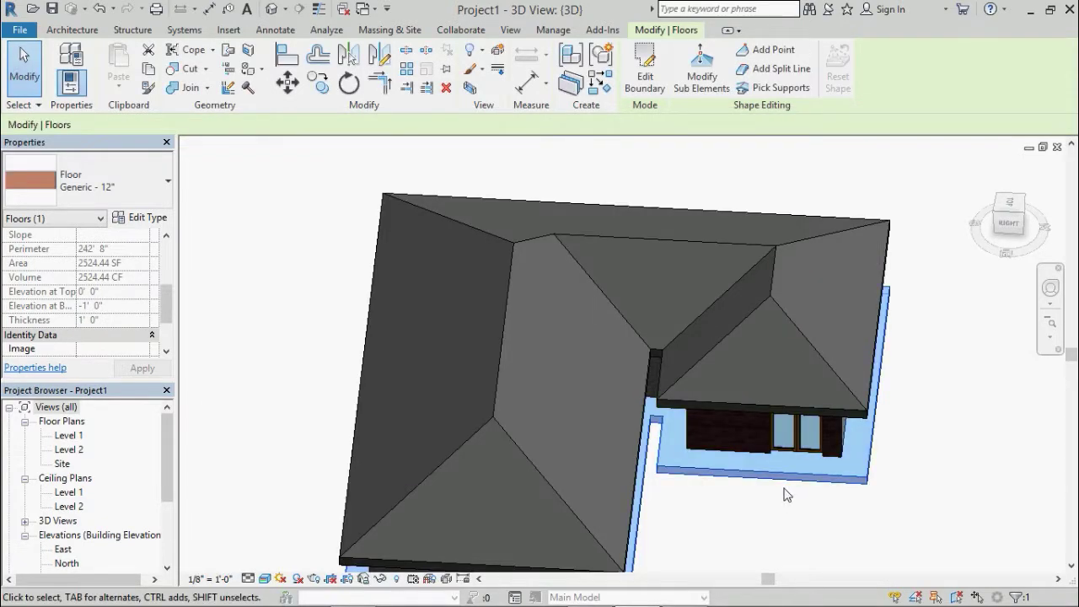
left_click(24, 65)
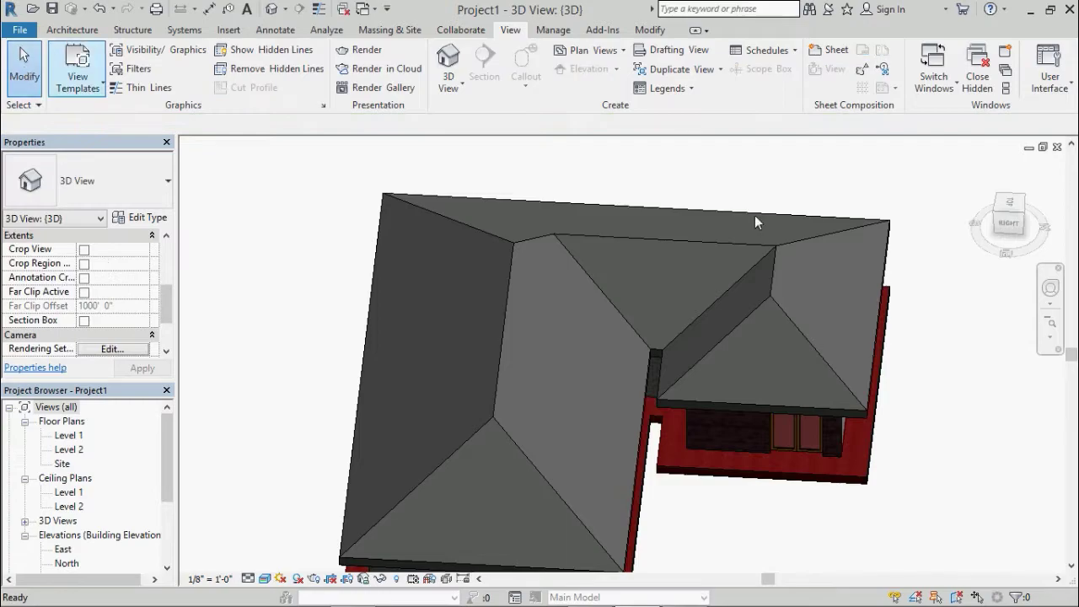
scroll(820, 484, "up", 3)
scroll(820, 486, "up", 1)
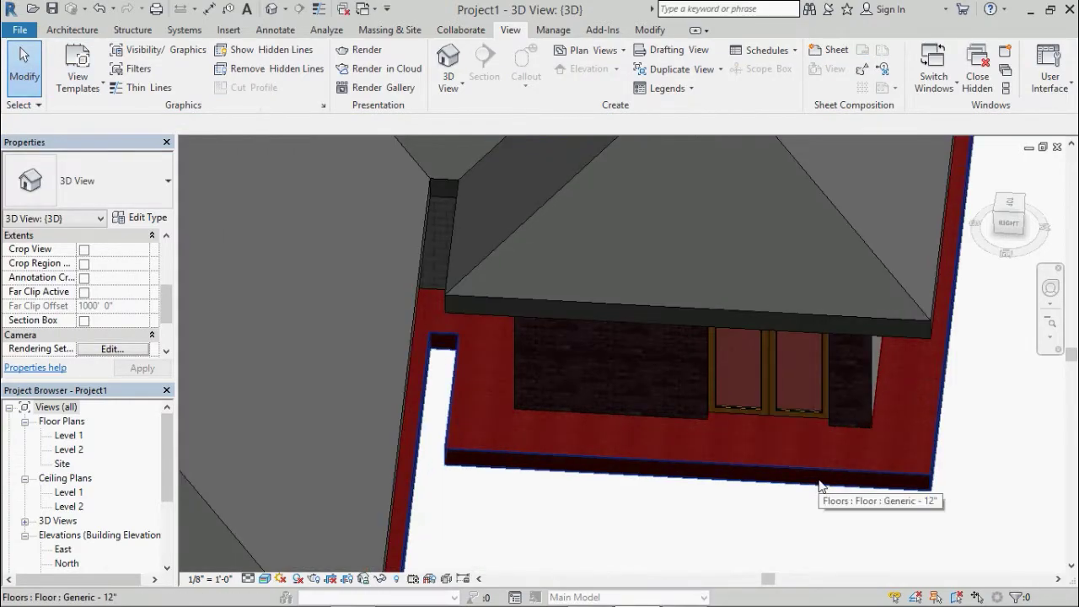
scroll(819, 485, "up", 3)
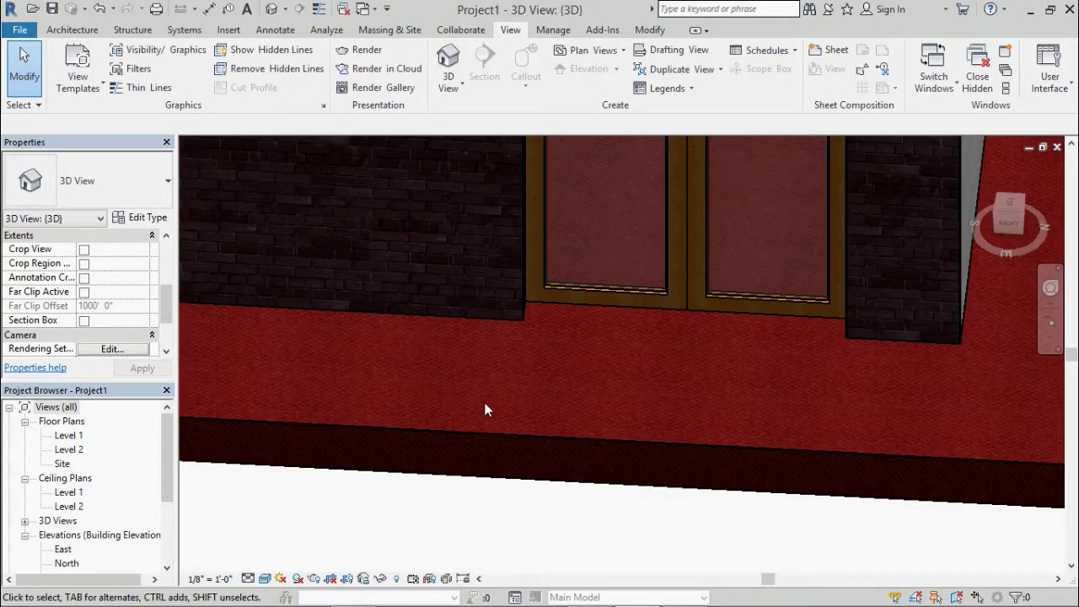
mouse_move(484, 402)
middle_mouse_down()
mouse_move(607, 554)
mouse_move(548, 477)
middle_mouse_up()
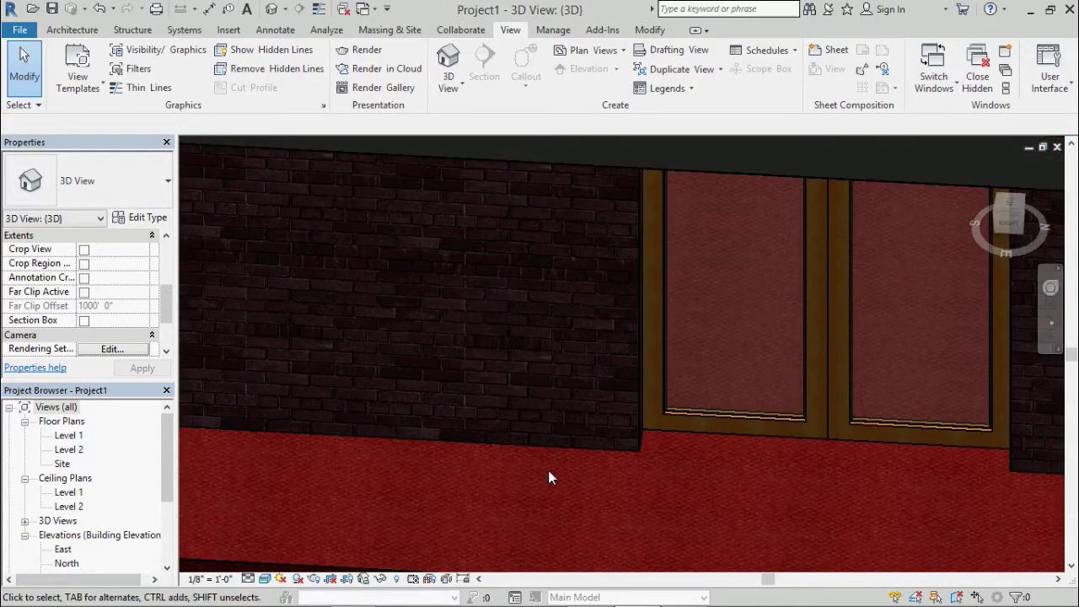
scroll(545, 467, "up", 1)
scroll(545, 467, "up", 2)
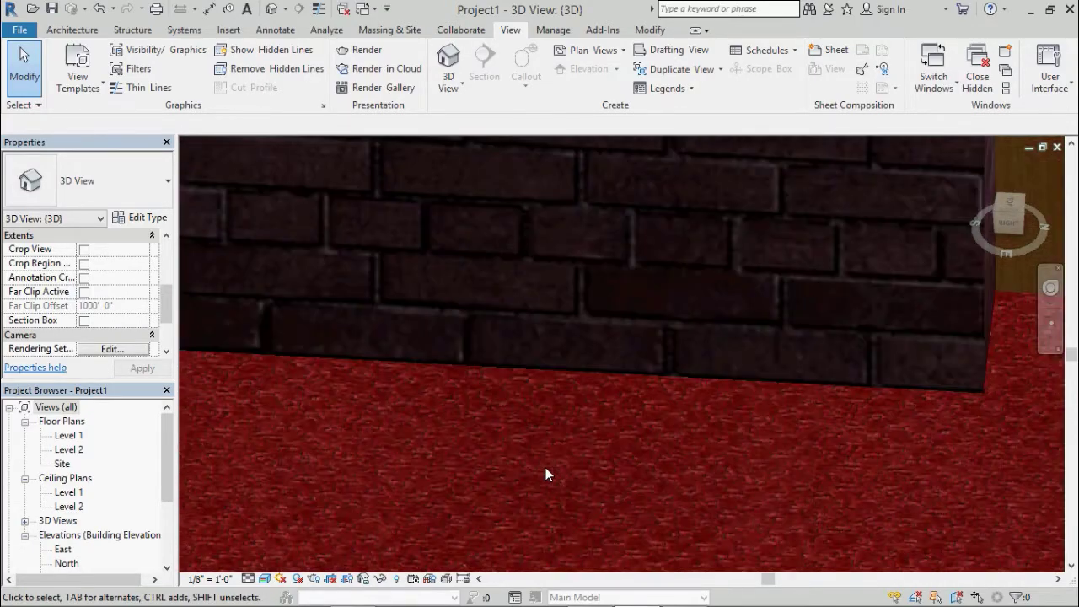
scroll(546, 467, "up", 2)
scroll(545, 468, "down", 2)
scroll(545, 468, "down", 1)
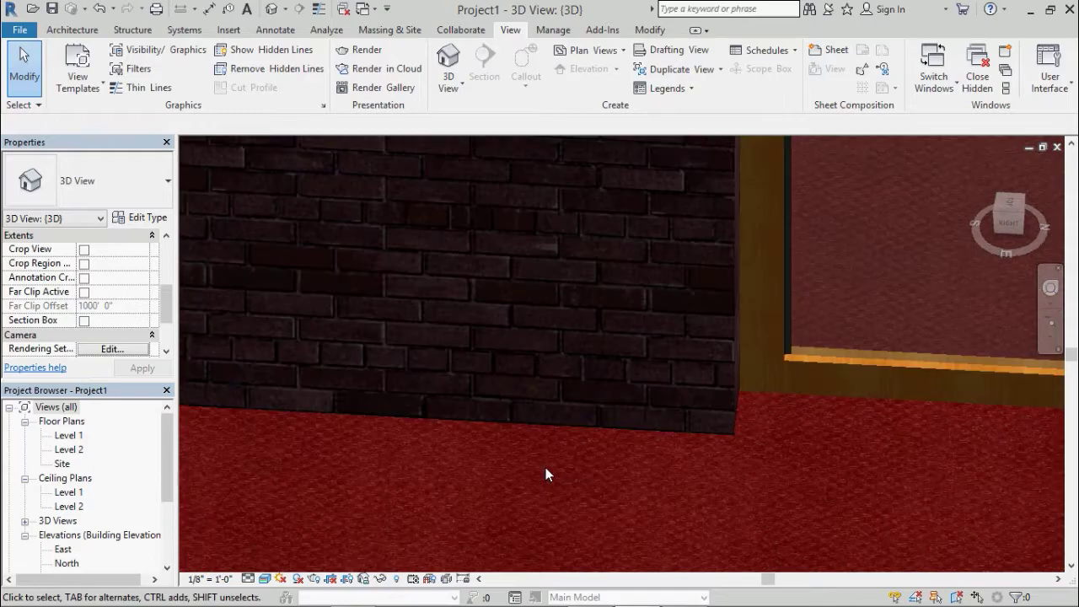
scroll(545, 468, "down", 1)
scroll(546, 467, "down", 1)
scroll(545, 467, "down", 2)
scroll(546, 467, "down", 1)
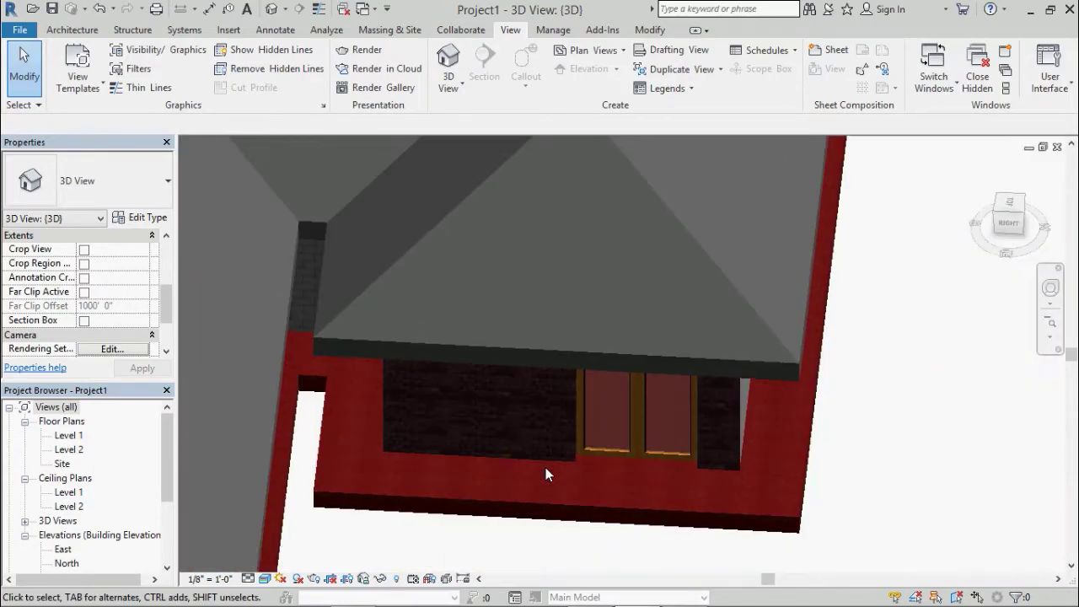
scroll(546, 468, "down", 1)
scroll(546, 468, "down", 1)
scroll(545, 468, "down", 1)
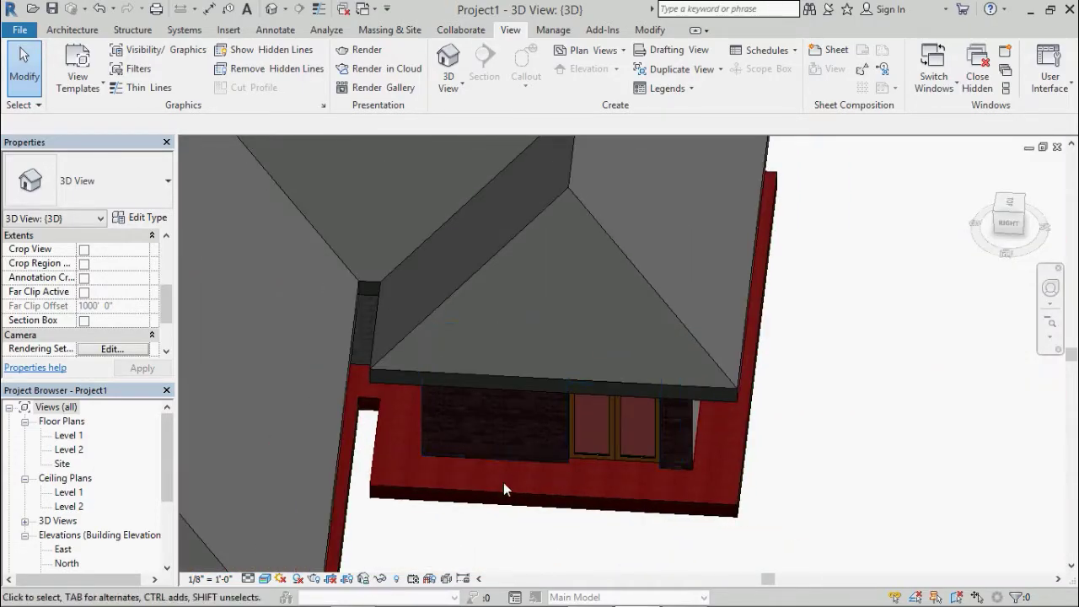
left_click(497, 497)
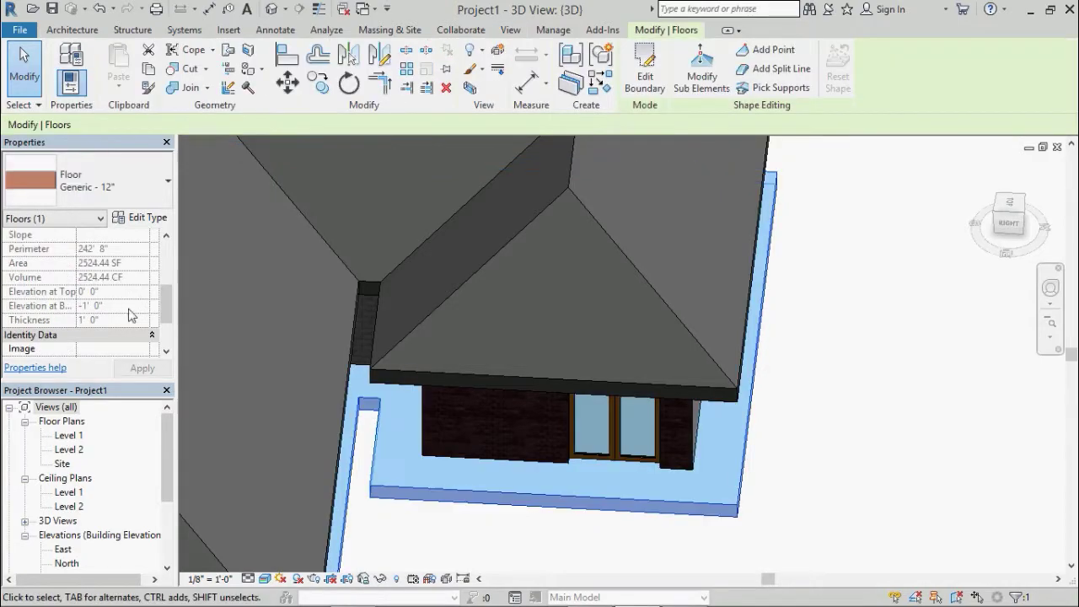
Replace Carpet (1) with Cherry on the Generic - 12" floor's structure layer and confirm all dialogs.
left_click(139, 217)
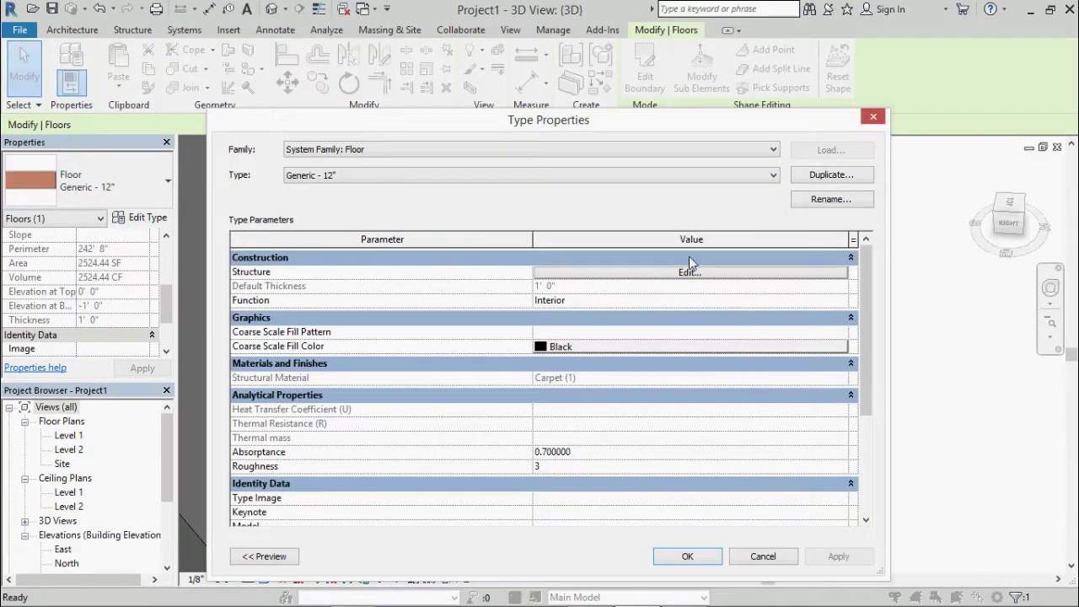
left_click(677, 273)
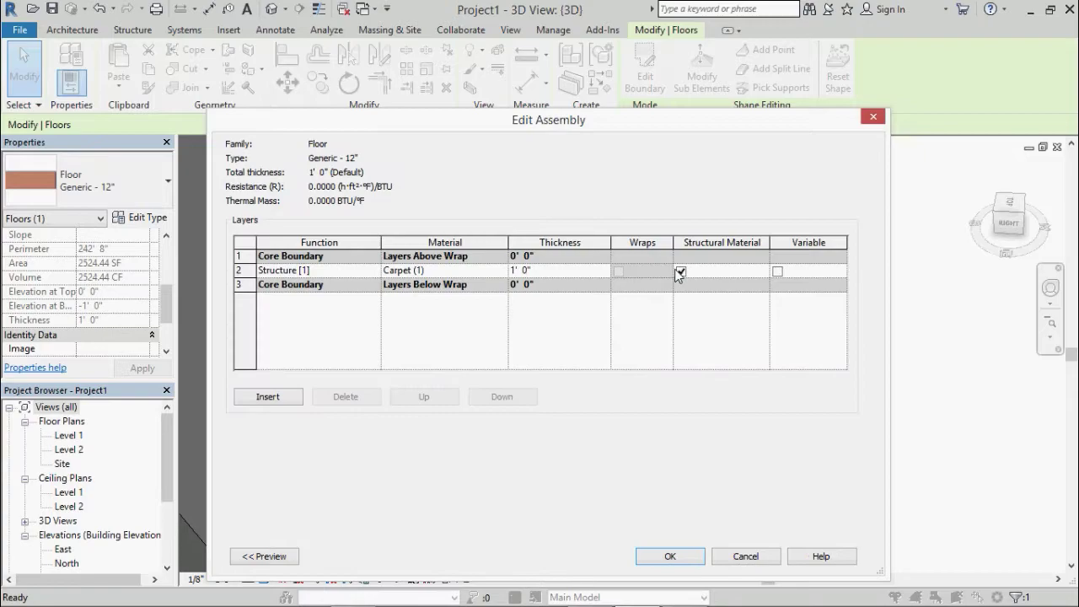
left_click(449, 275)
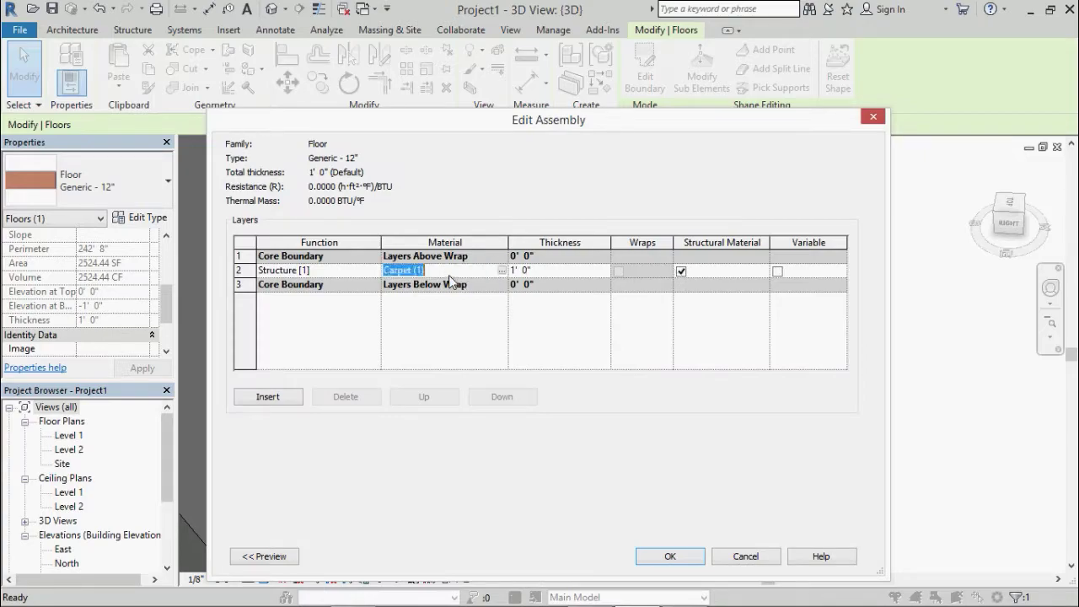
left_click(502, 271)
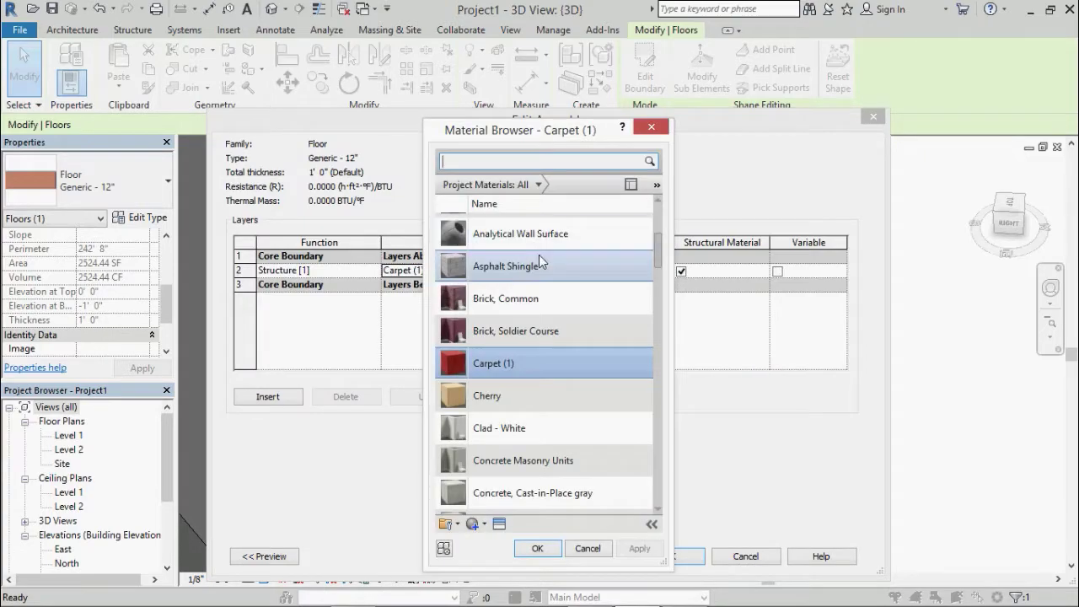
left_click(539, 388)
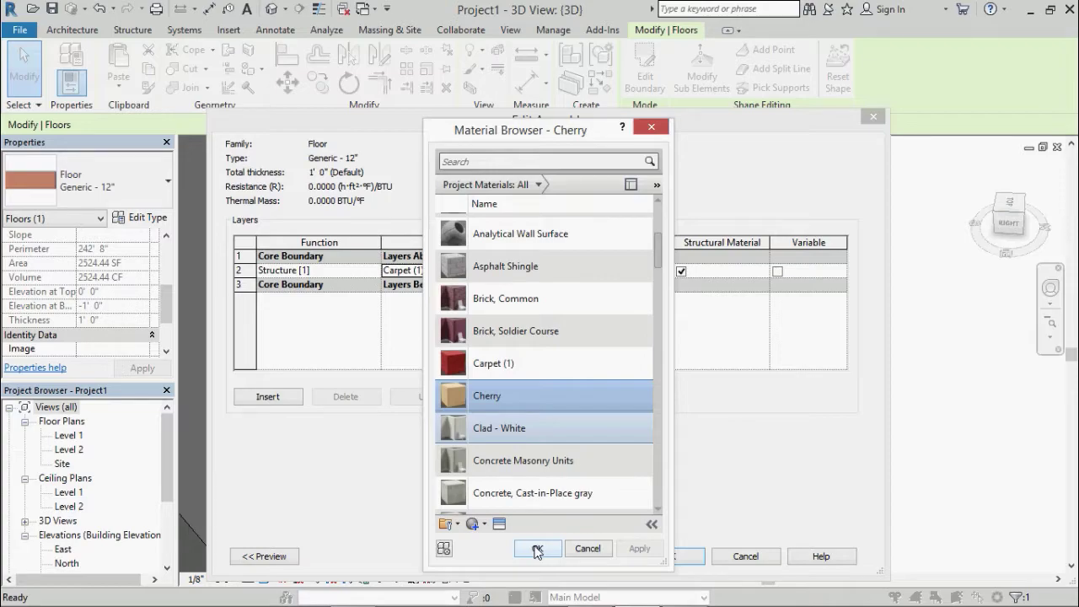
left_click(536, 550)
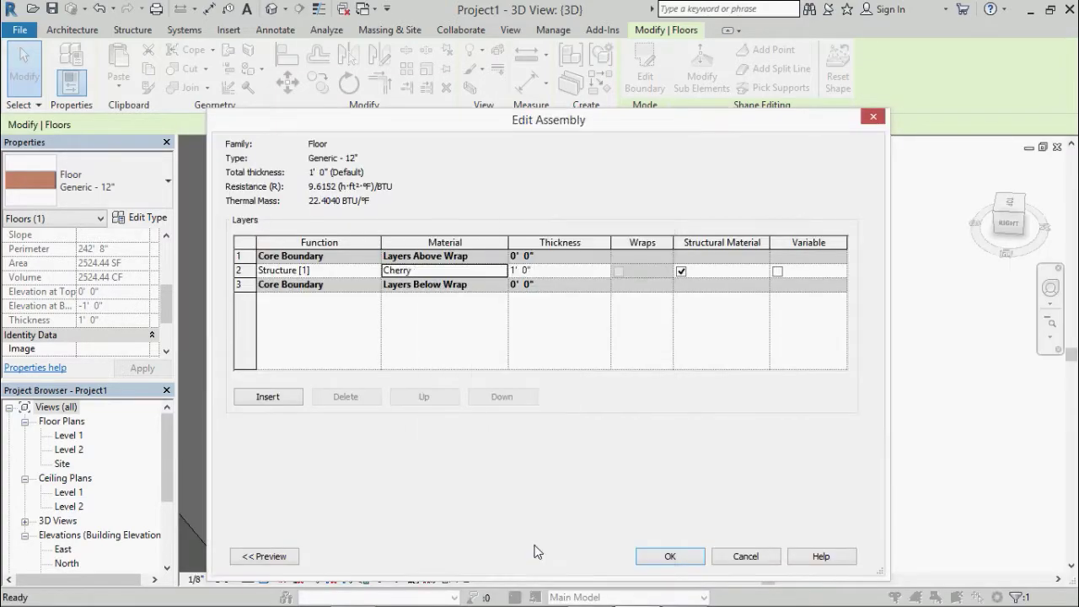
left_click(689, 561)
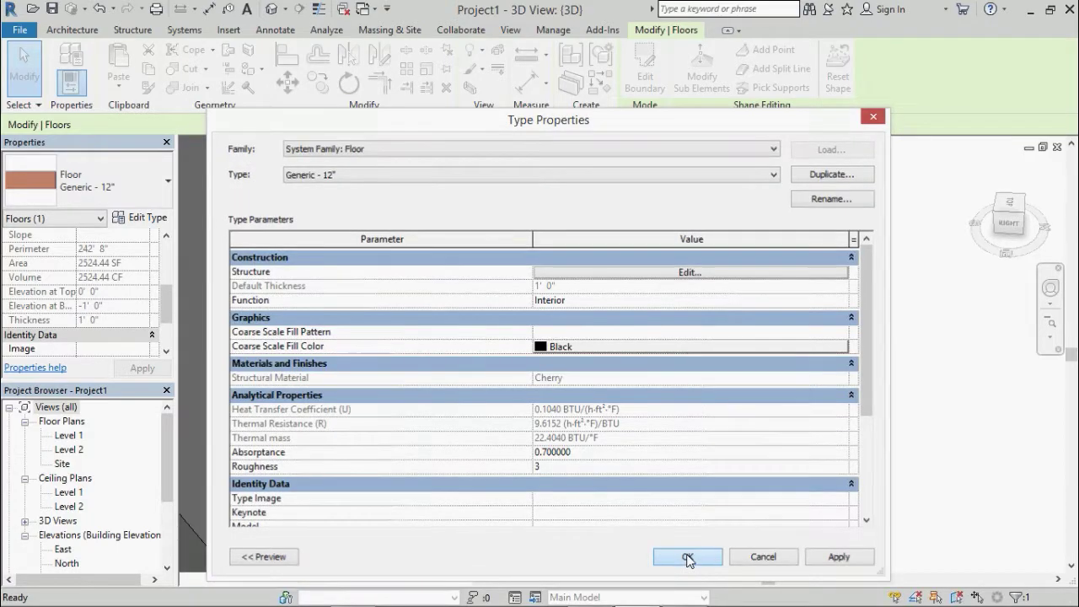
left_click(684, 559)
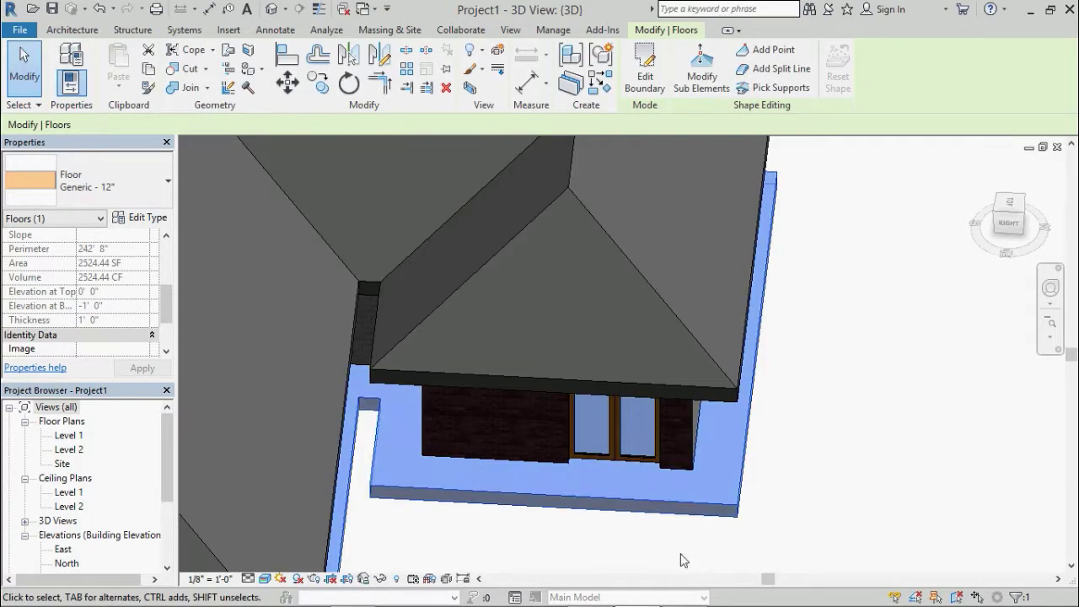
left_click(18, 72)
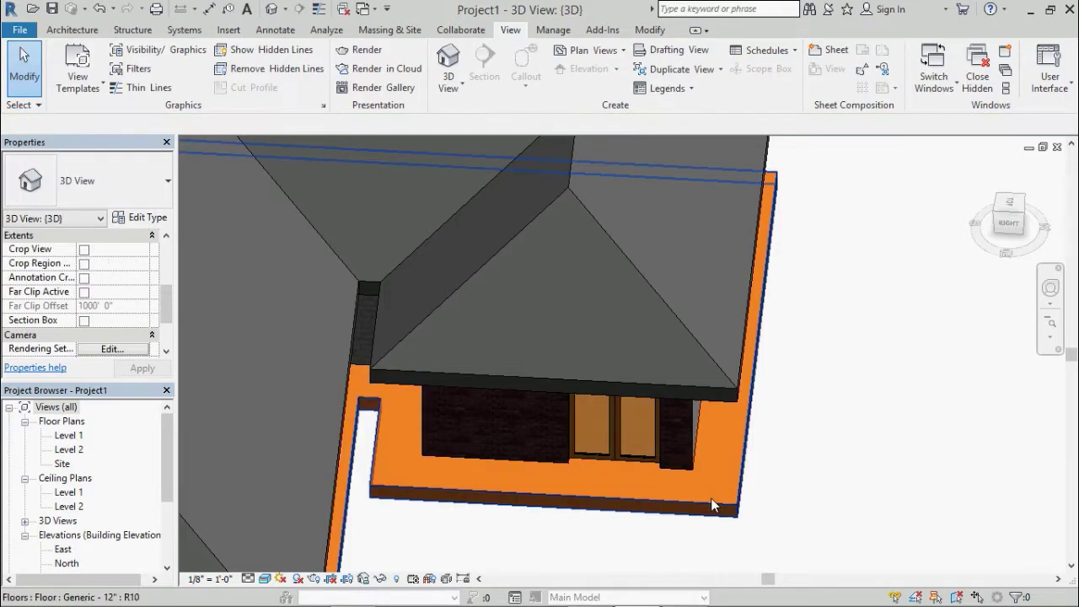
scroll(687, 518, "up", 3)
scroll(683, 516, "up", 2)
scroll(676, 511, "up", 2)
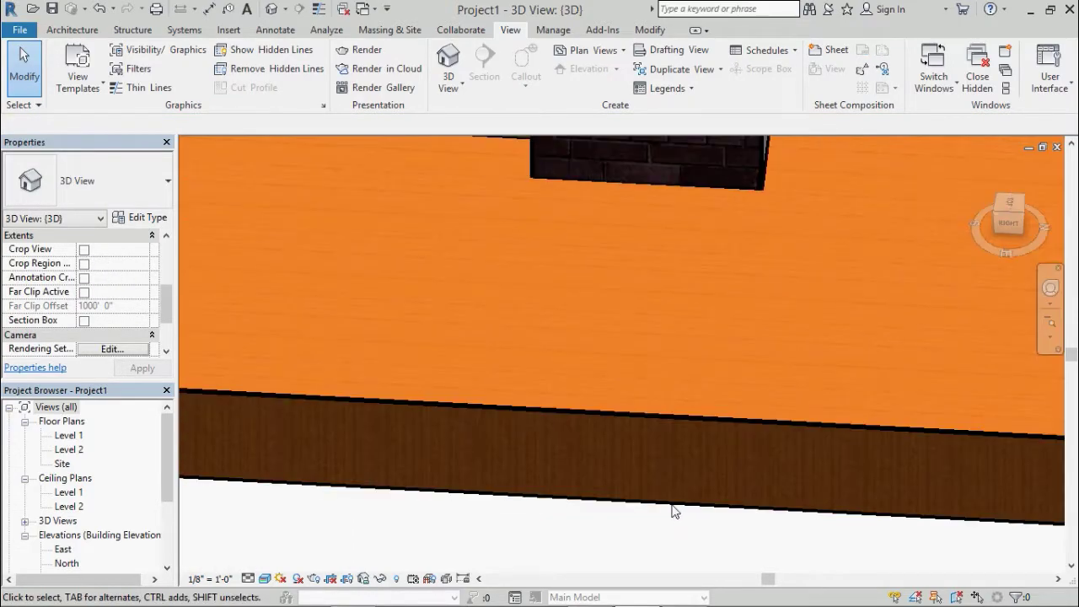
middle_click_drag(520, 301, 709, 457)
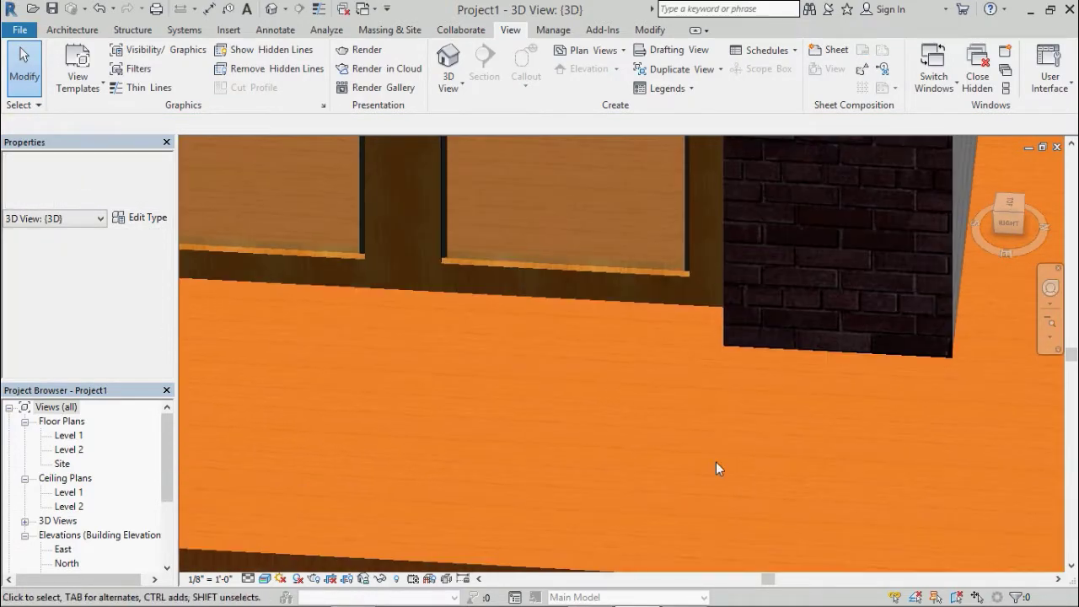
scroll(518, 406, "up", 3)
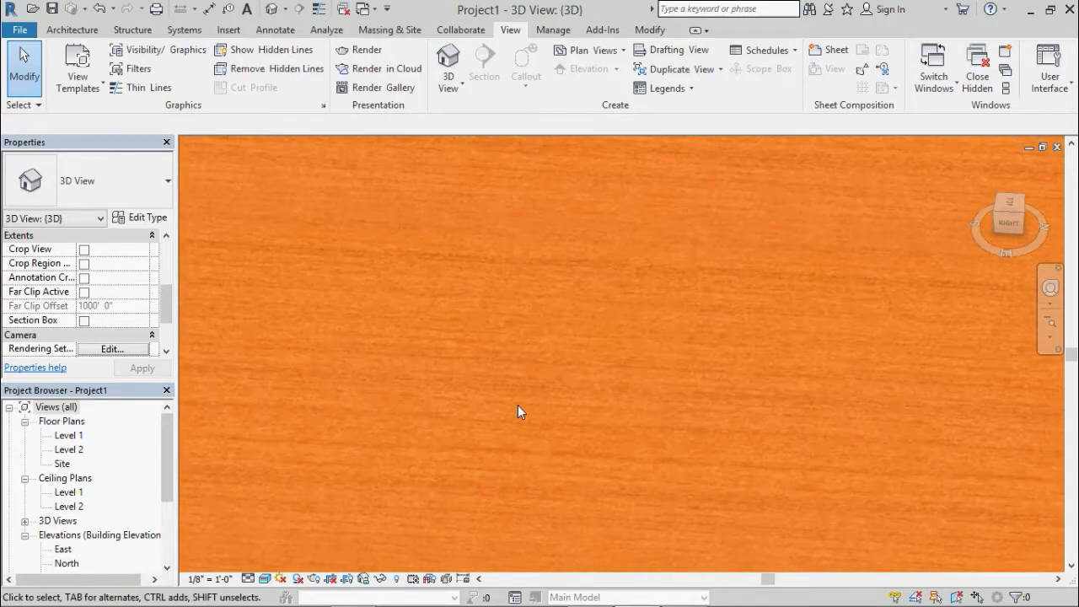
scroll(518, 411, "down", 1)
scroll(518, 411, "down", 1)
scroll(518, 410, "down", 2)
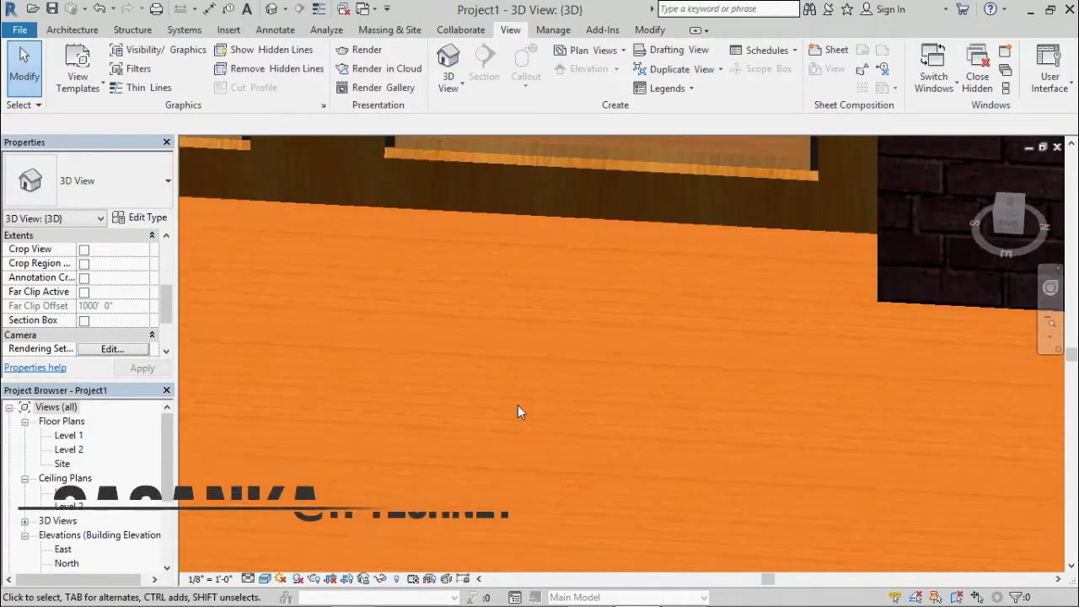
scroll(518, 411, "down", 1)
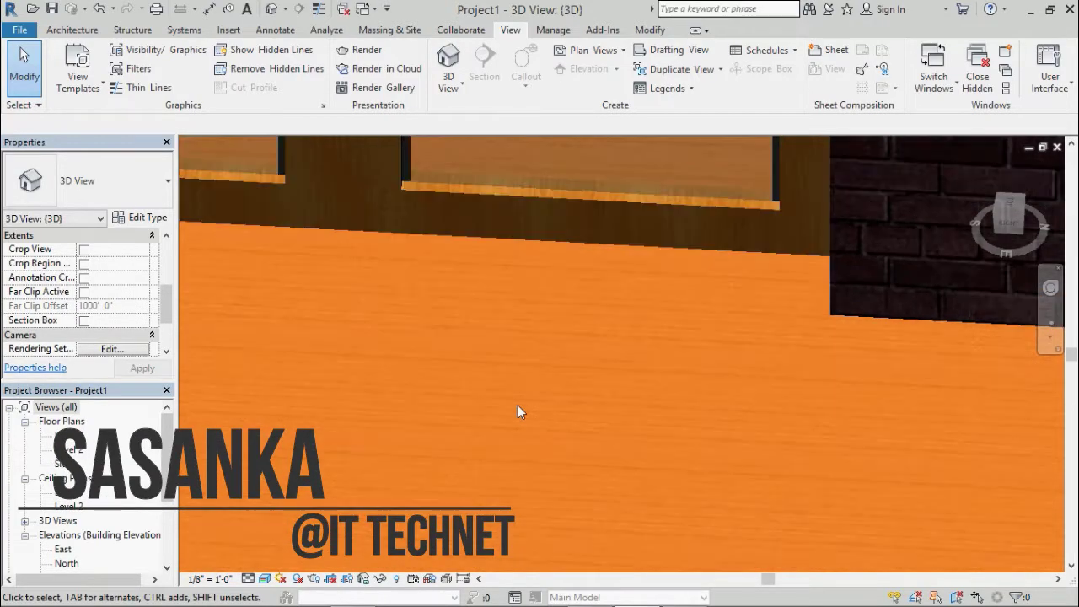
scroll(518, 412, "up", 2)
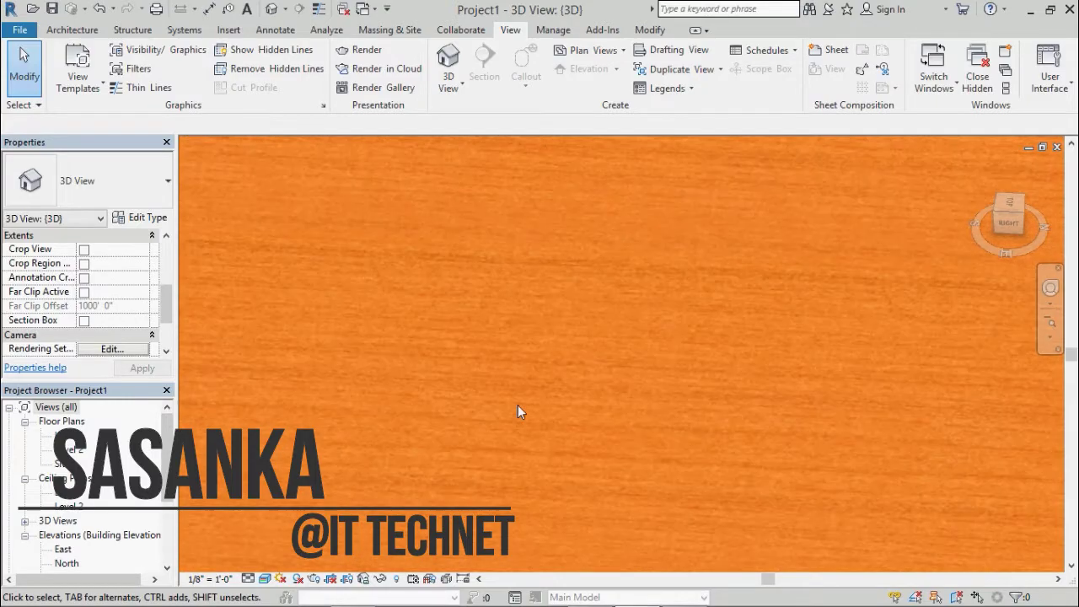
scroll(517, 411, "down", 1)
scroll(517, 411, "down", 2)
scroll(518, 411, "down", 1)
scroll(517, 411, "down", 1)
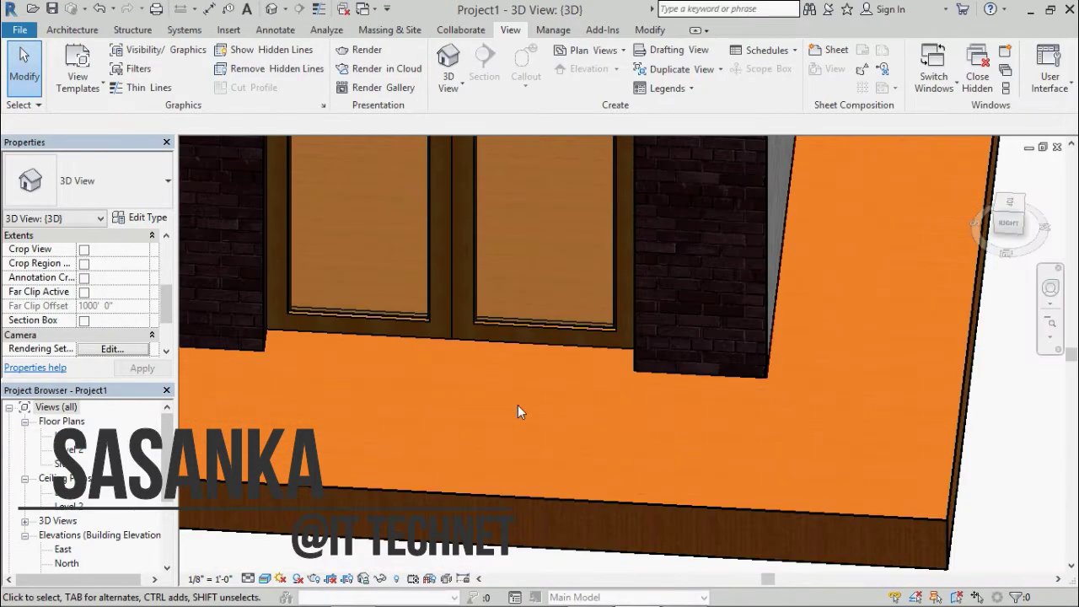
scroll(517, 411, "down", 1)
scroll(518, 412, "down", 1)
scroll(517, 411, "down", 1)
scroll(517, 412, "down", 1)
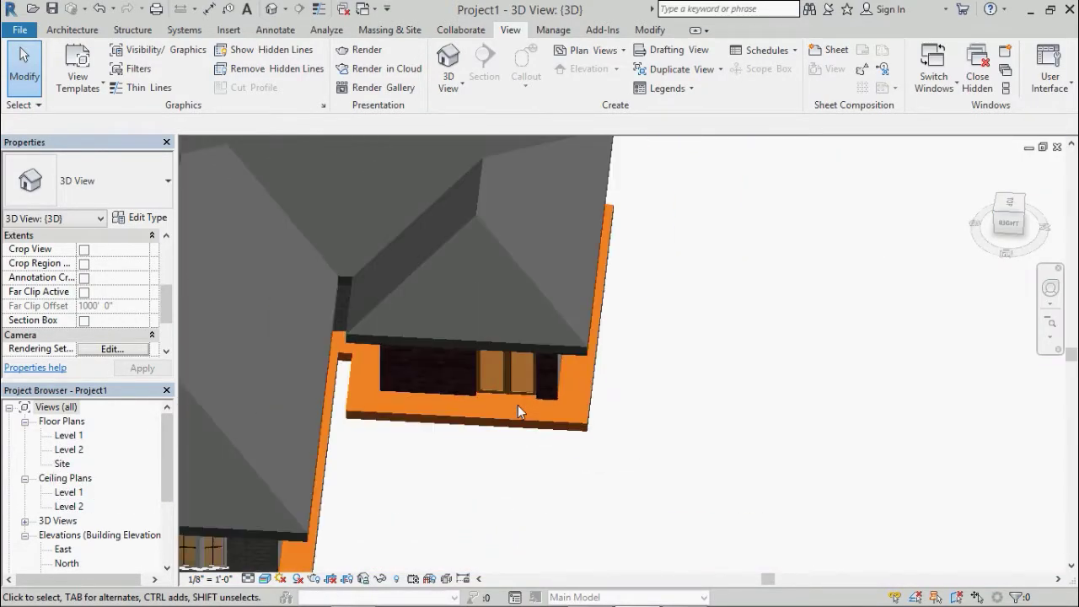
left_click(469, 423)
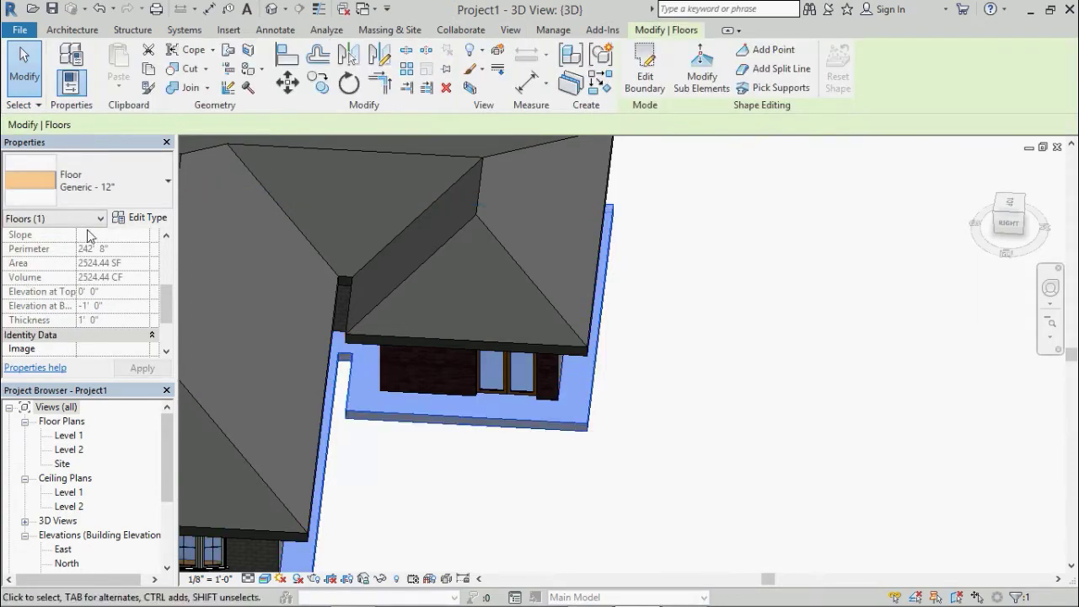
Swap the floor structure layer's Cherry for Wood - Birch - Solid Stained Light Low Gloss and confirm.
left_click(141, 218)
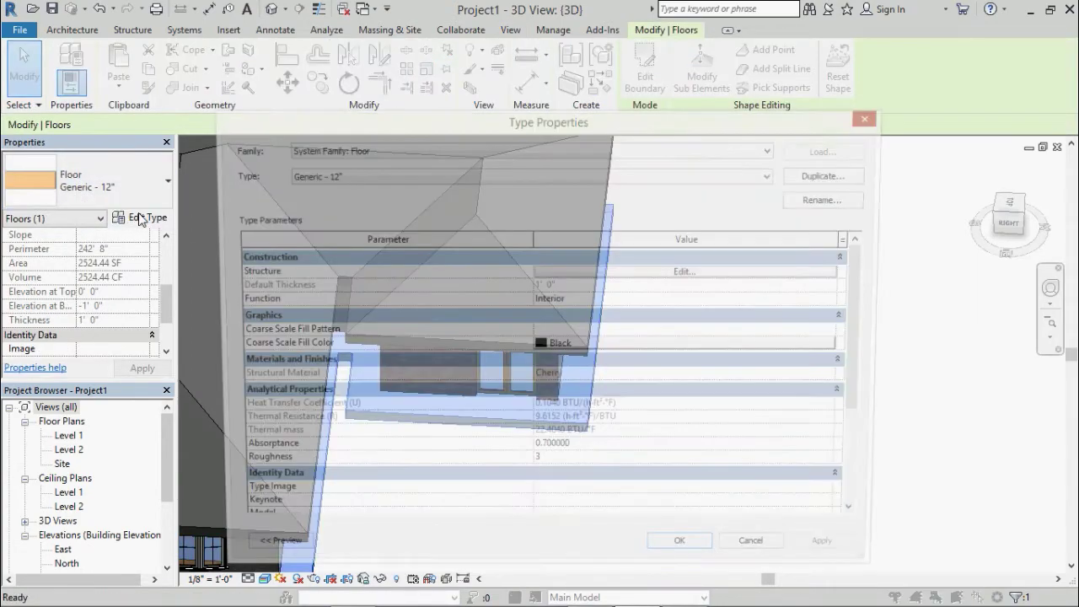
left_click(653, 273)
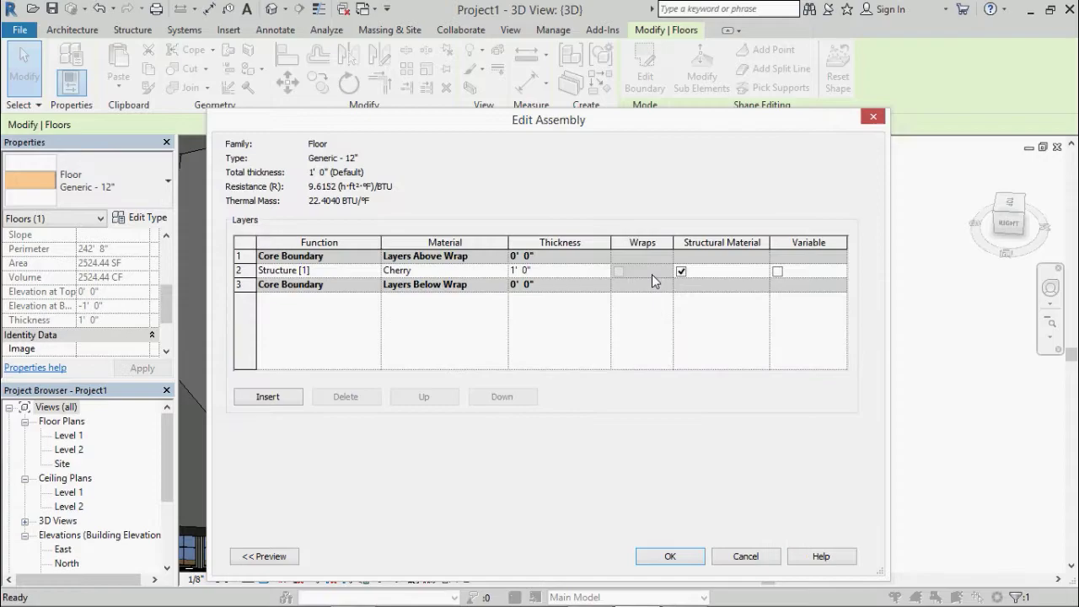
left_click(472, 268)
left_click(503, 270)
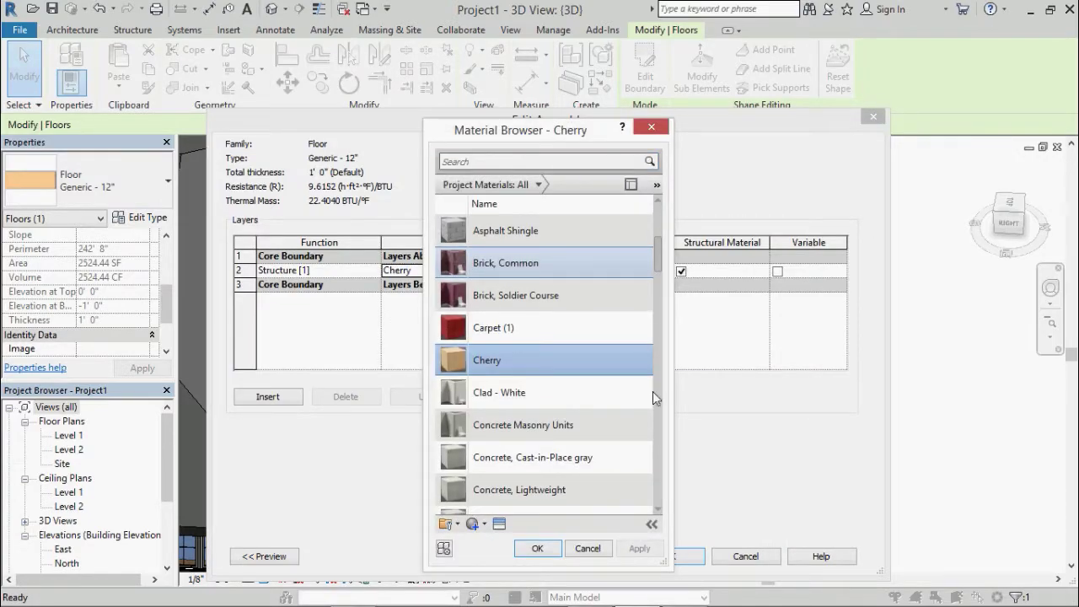
scroll(660, 515, "down", 10)
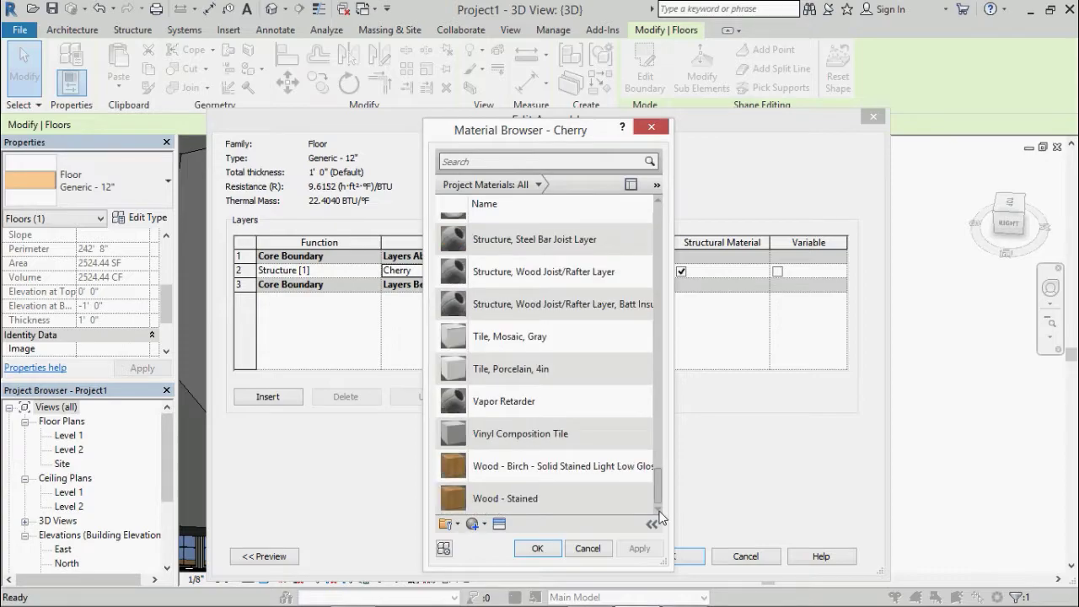
left_click(502, 480)
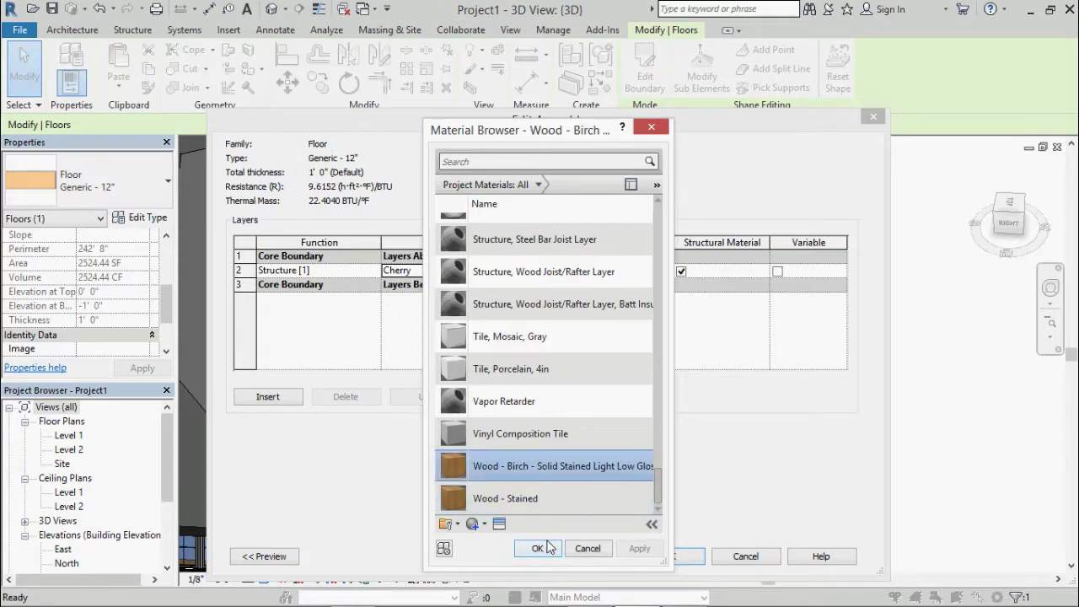
left_click(547, 548)
left_click(698, 557)
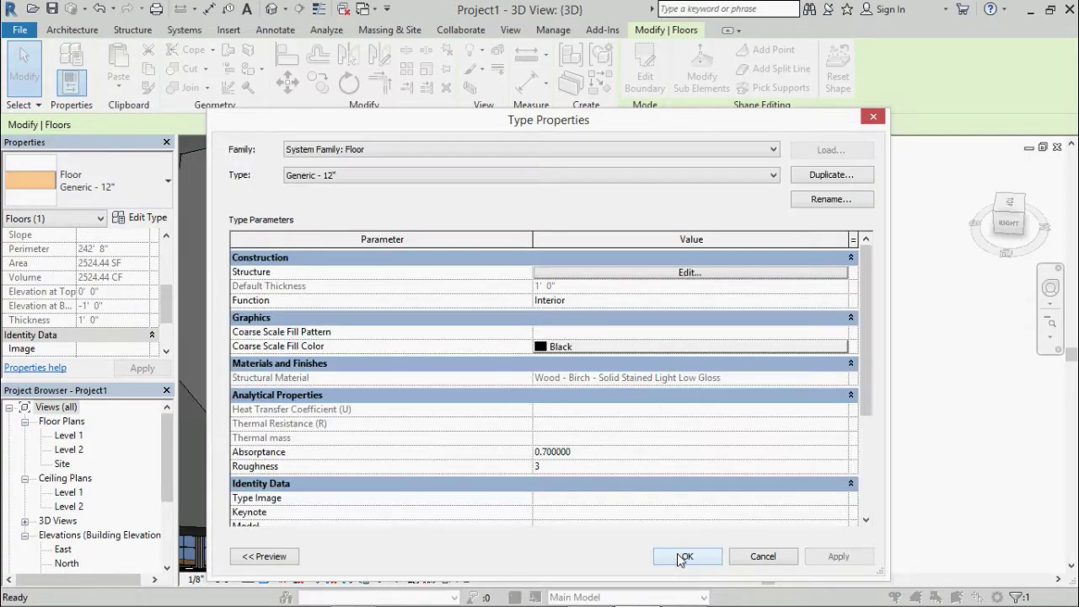
left_click(674, 557)
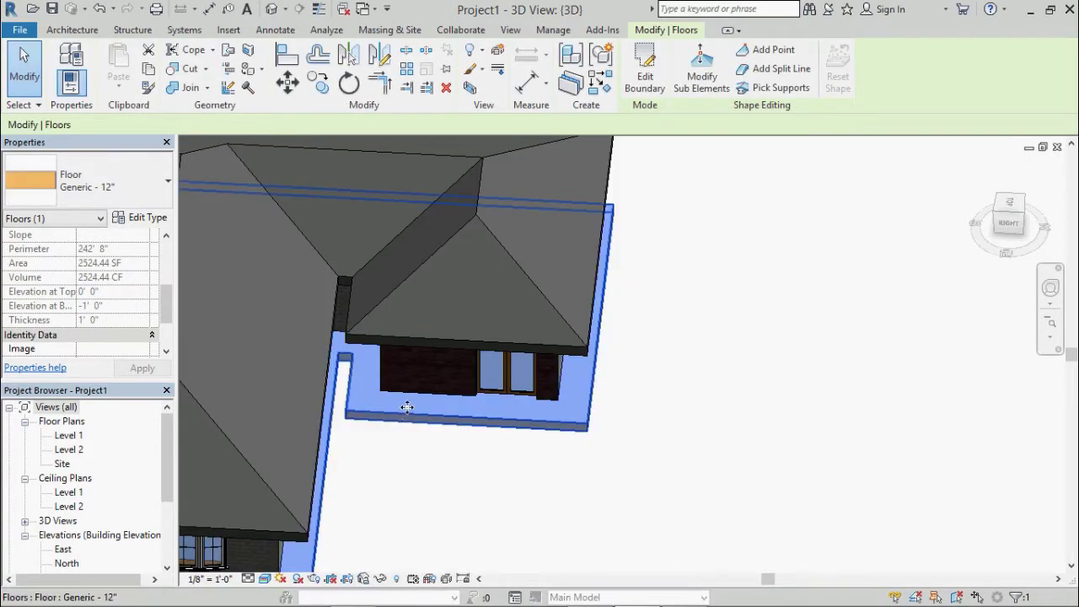
scroll(407, 407, "up", 1)
left_click(527, 388)
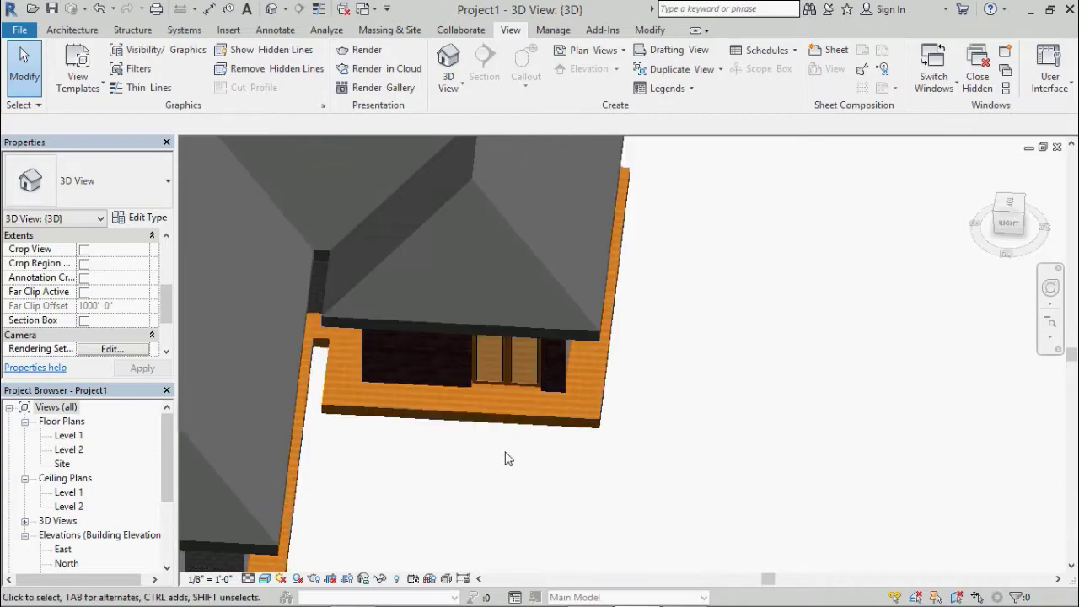
scroll(506, 457, "up", 2)
scroll(506, 458, "up", 3)
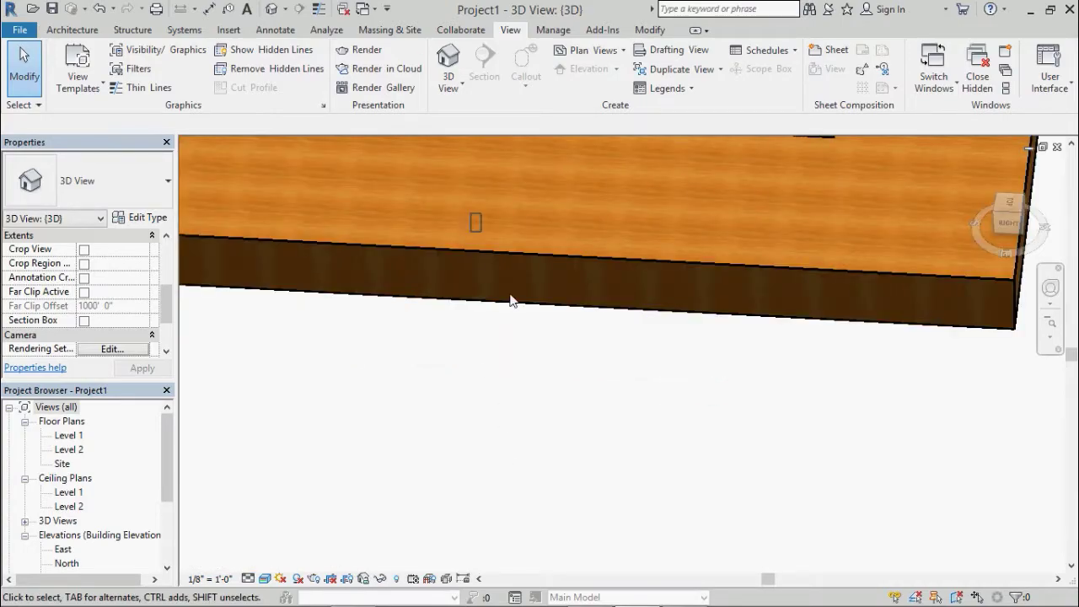
mouse_move(484, 339)
middle_mouse_down()
mouse_move(603, 500)
mouse_move(609, 491)
middle_mouse_up()
scroll(579, 420, "up", 2)
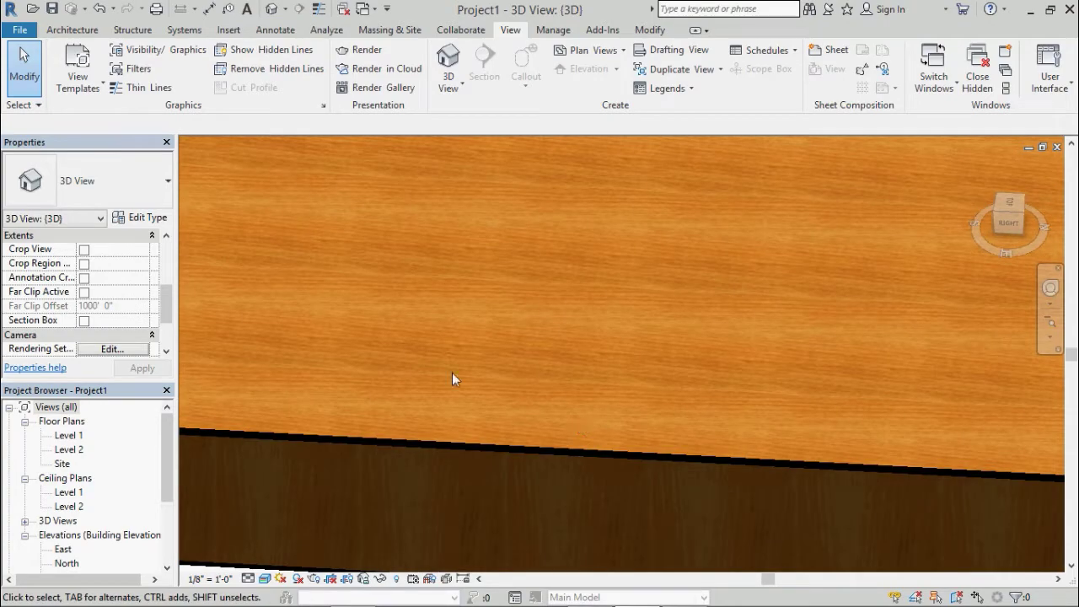
middle_click_drag(452, 378, 629, 494)
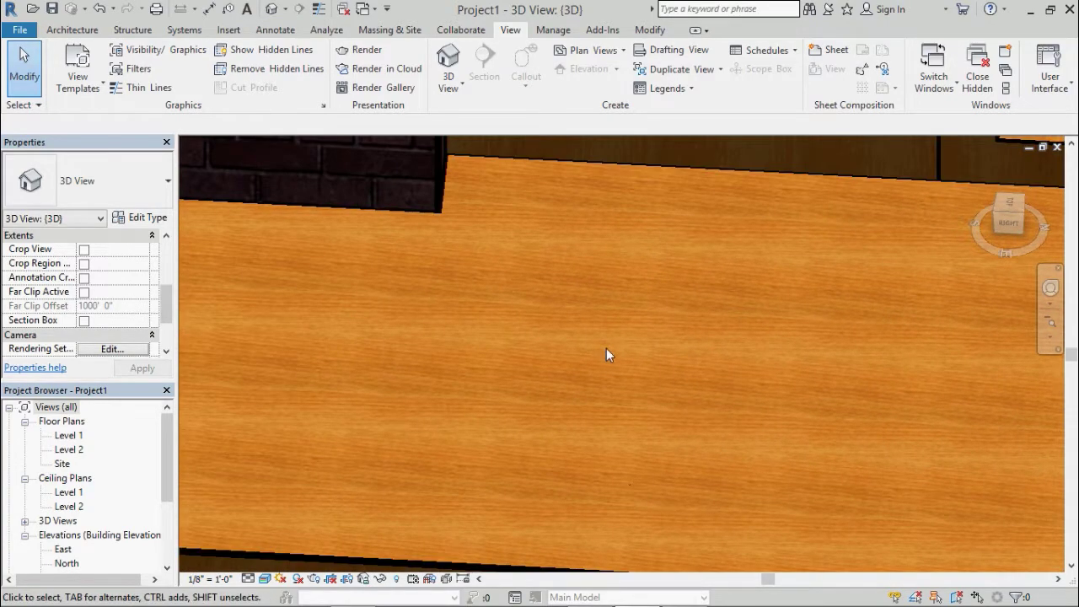
scroll(607, 348, "down", 2)
scroll(606, 348, "down", 1)
scroll(606, 347, "down", 2)
scroll(606, 348, "down", 1)
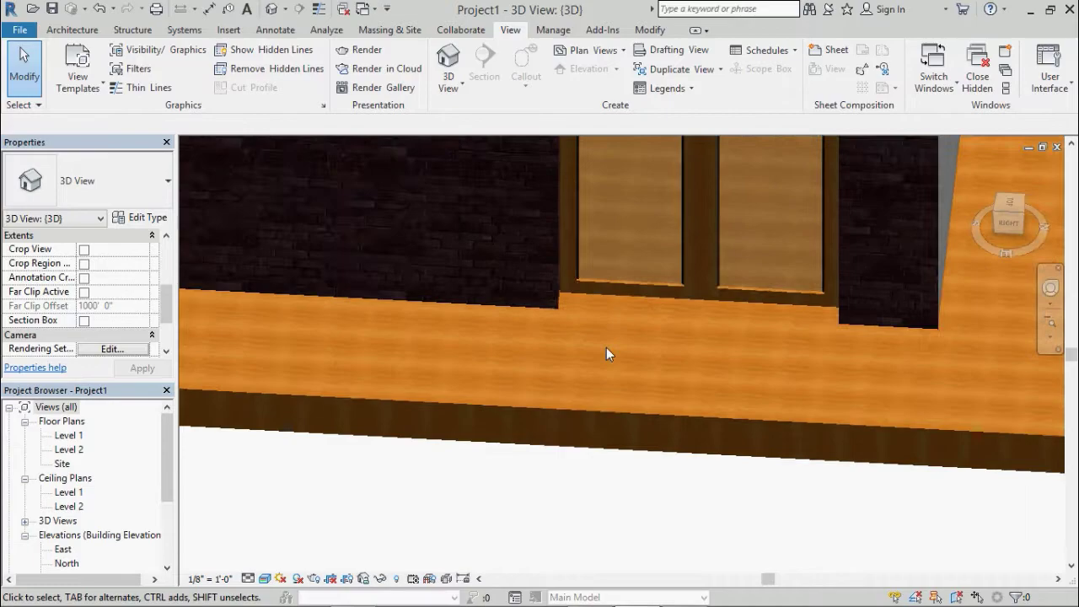
scroll(606, 347, "down", 2)
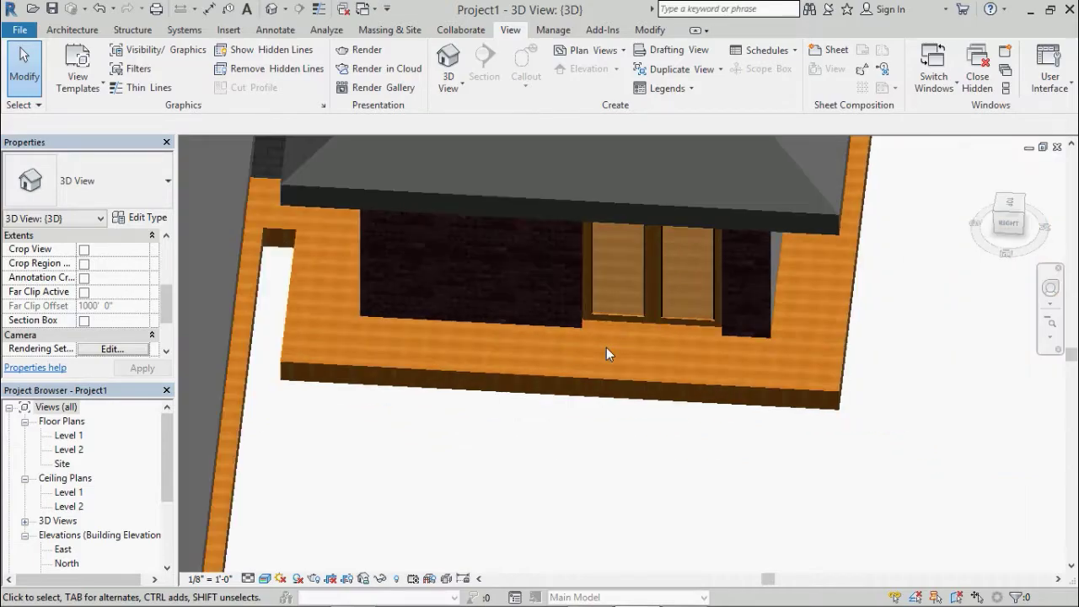
left_click(430, 374)
Set the Generic - 12" floor's structure layer material to Oak Flooring and confirm all dialogs.
left_click(143, 218)
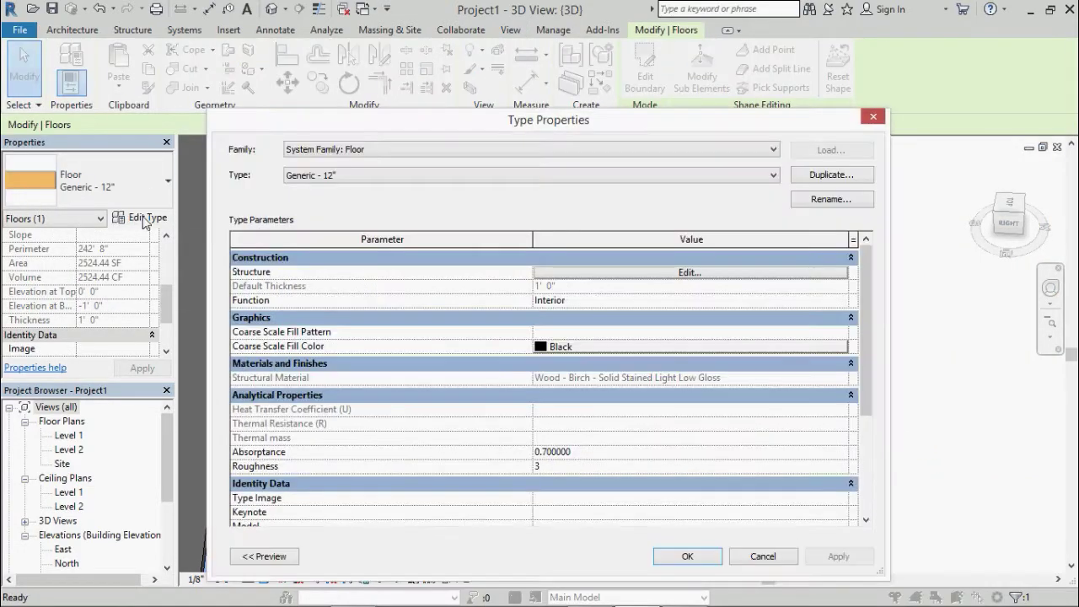
left_click(589, 275)
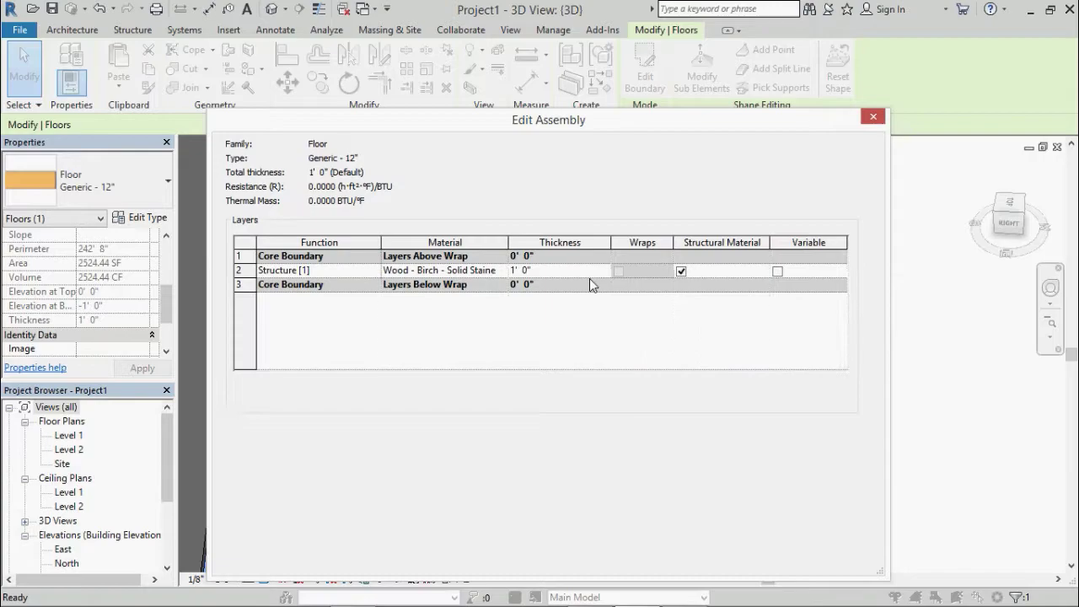
left_click(493, 274)
left_click(501, 270)
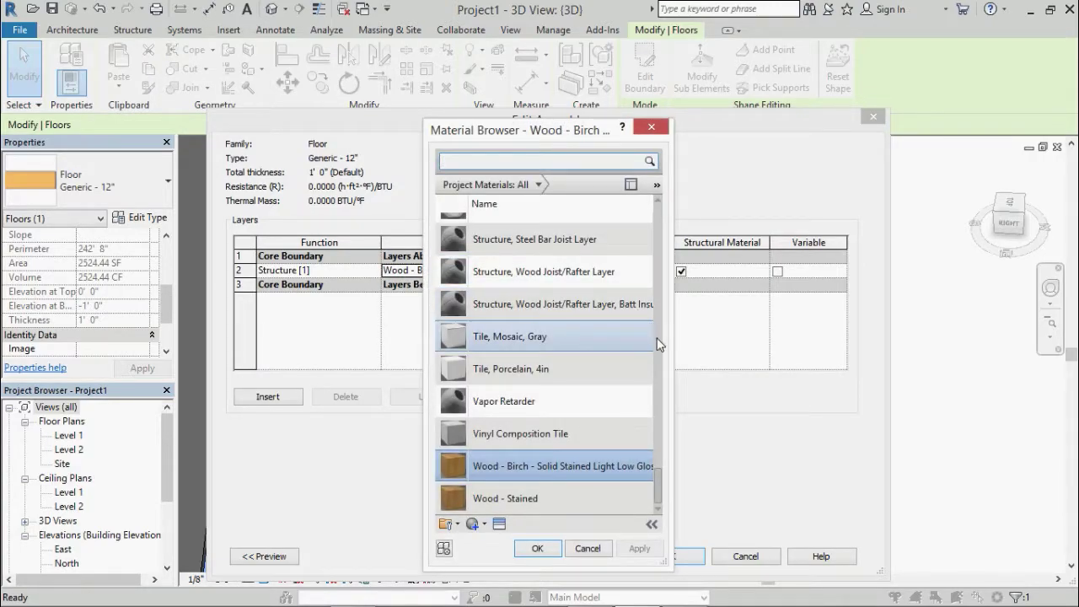
left_click(658, 343)
mouse_move(654, 466)
left_mouse_down()
mouse_move(654, 508)
mouse_move(656, 412)
left_mouse_up()
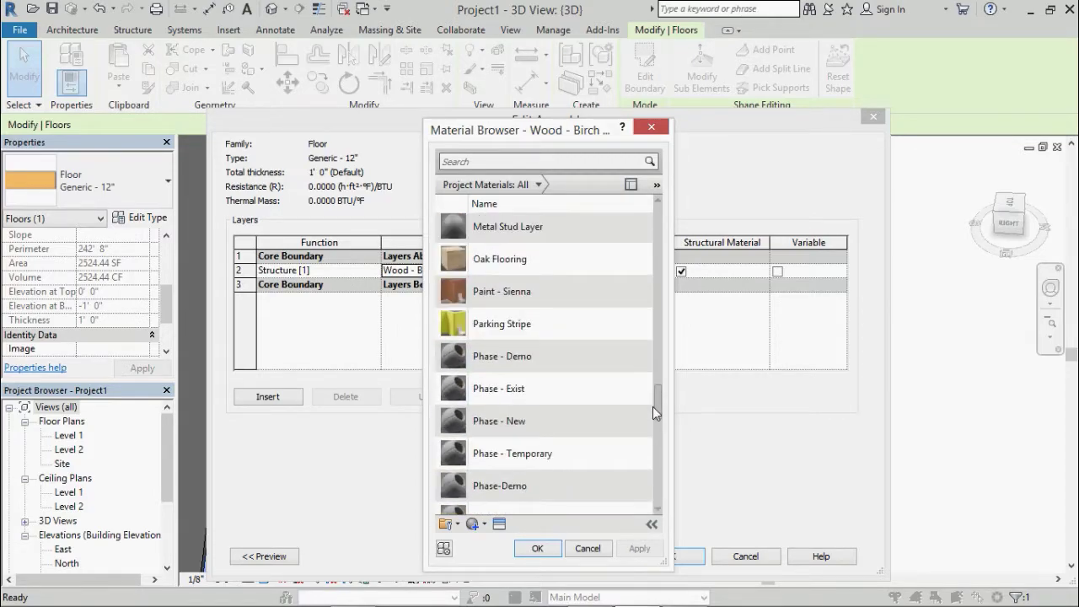
left_click(546, 266)
left_click(538, 549)
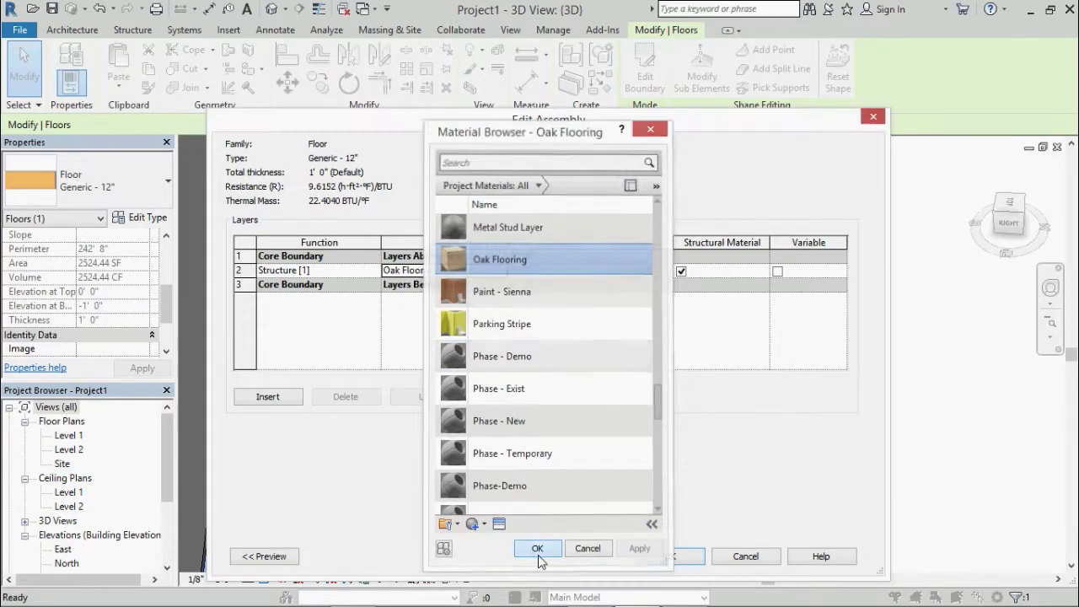
left_click(683, 565)
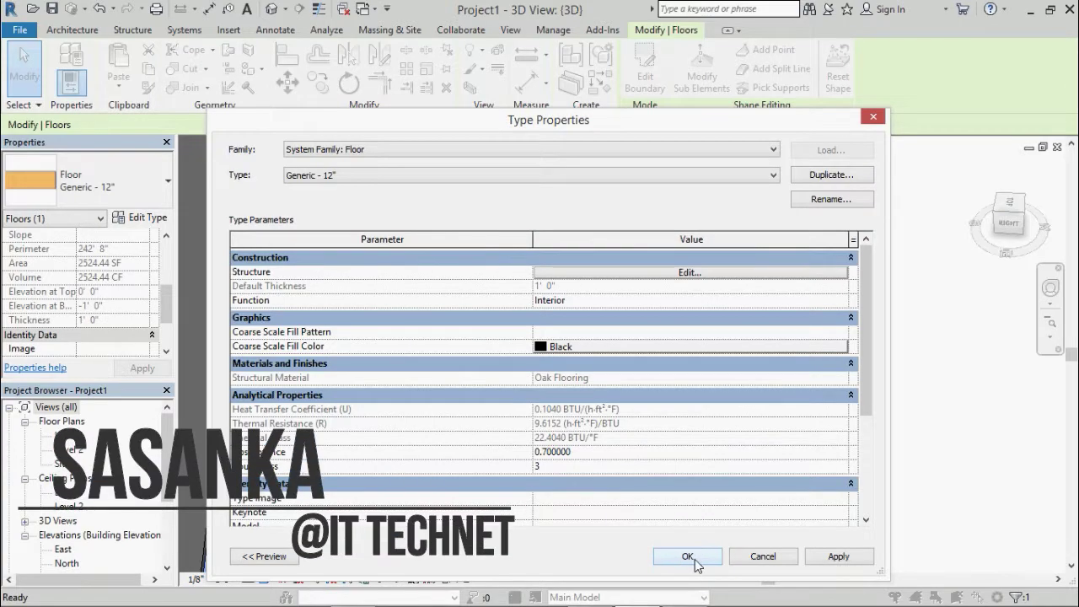
left_click(686, 558)
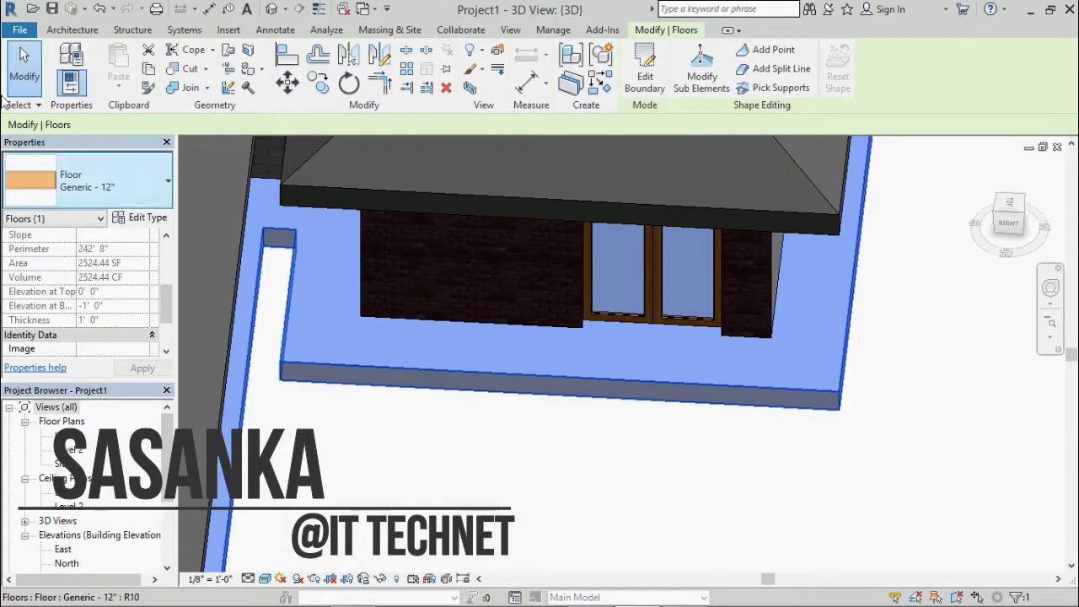
left_click(29, 88)
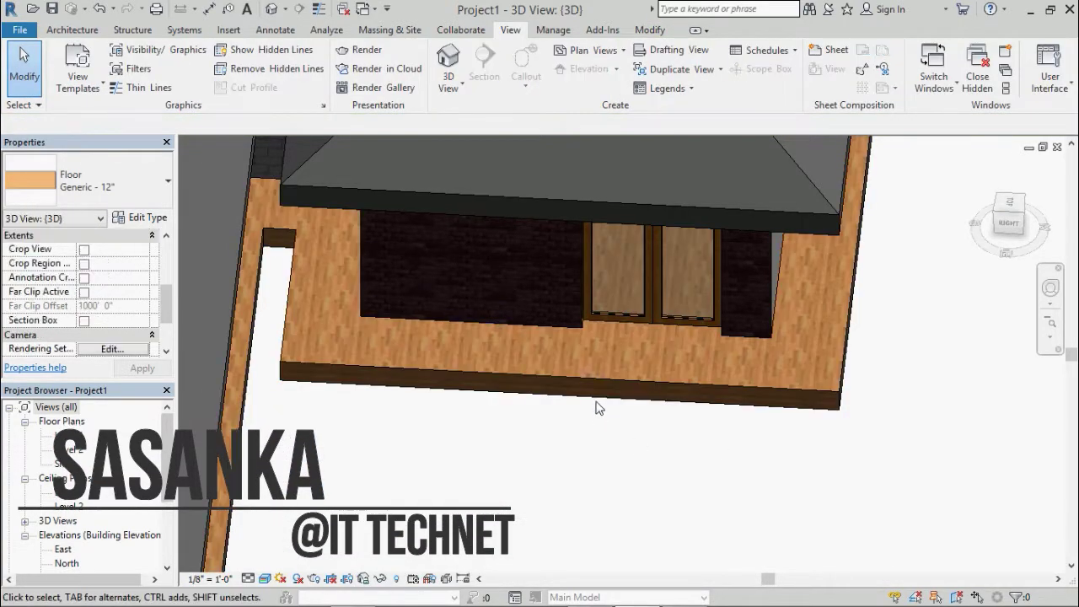
scroll(618, 377, "up", 2)
scroll(619, 376, "up", 2)
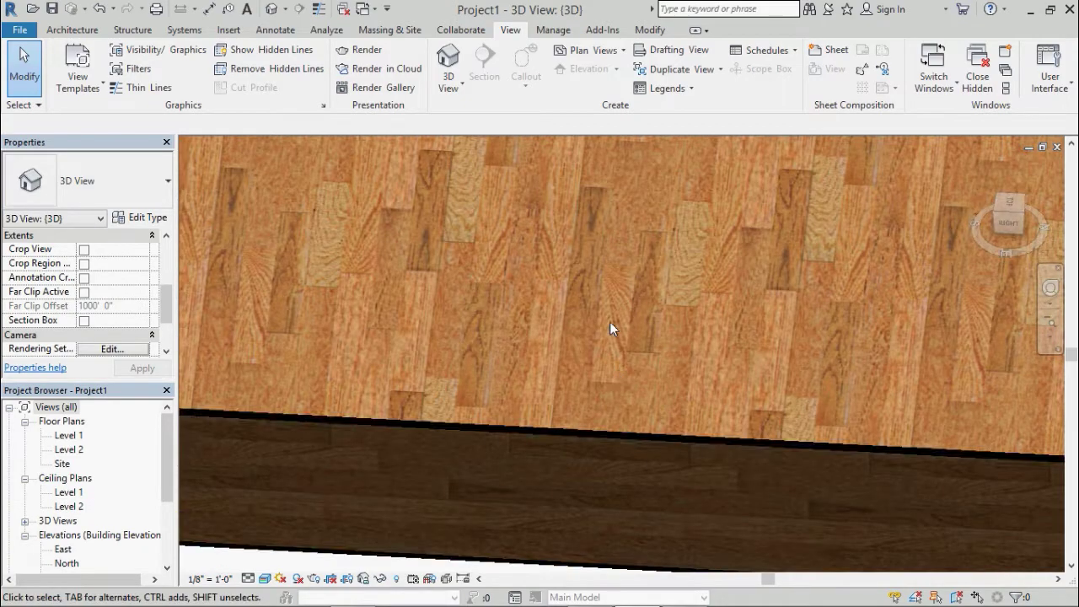
scroll(605, 314, "down", 1)
scroll(605, 313, "down", 1)
scroll(560, 262, "down", 1)
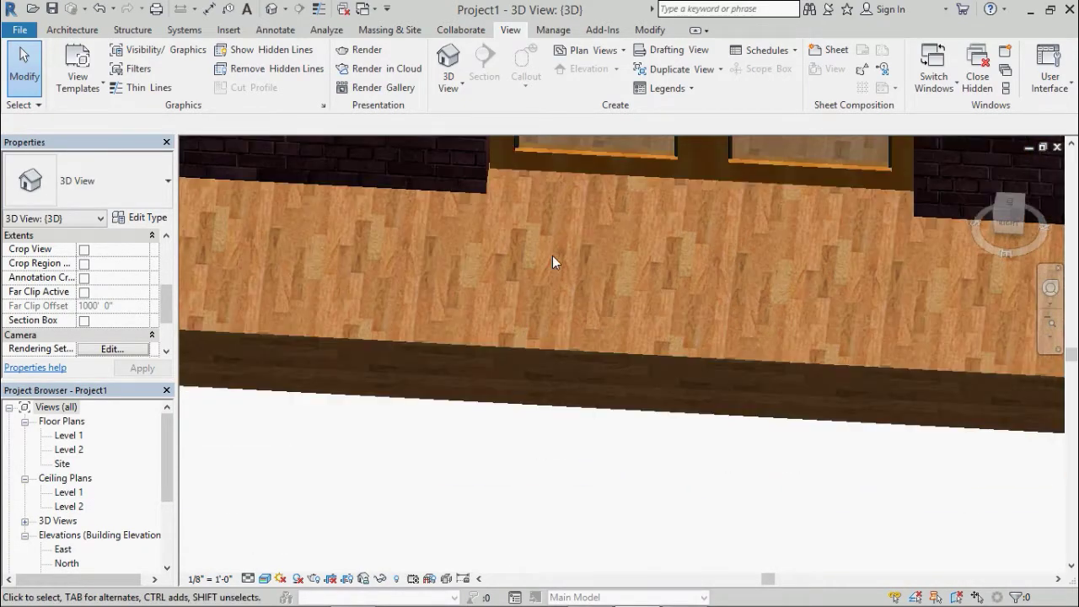
middle_click_drag(549, 253, 569, 359)
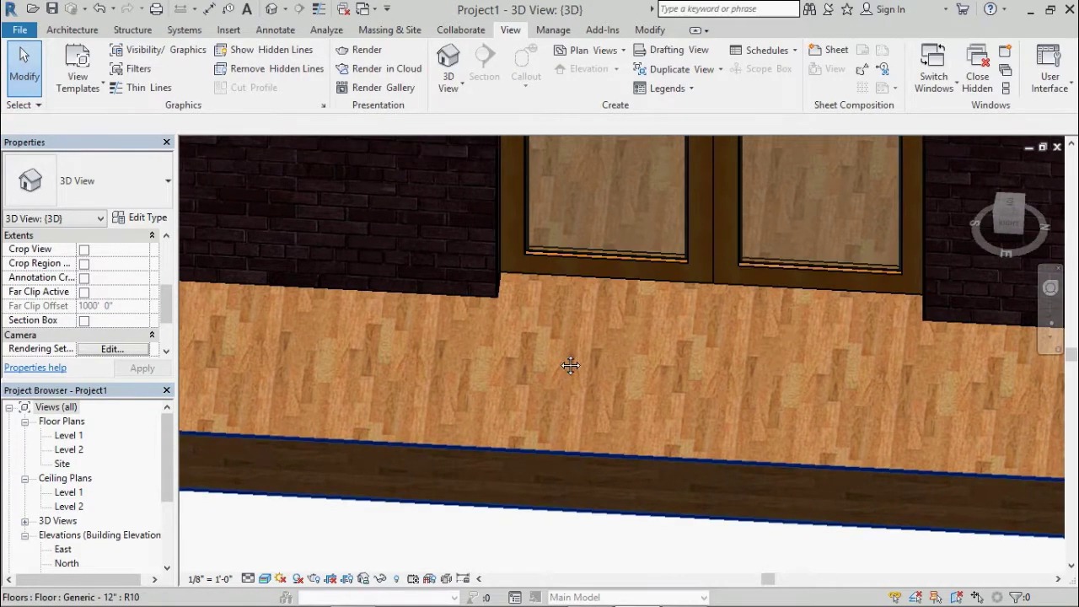
scroll(563, 360, "down", 1)
scroll(559, 359, "down", 1)
scroll(558, 356, "up", 2)
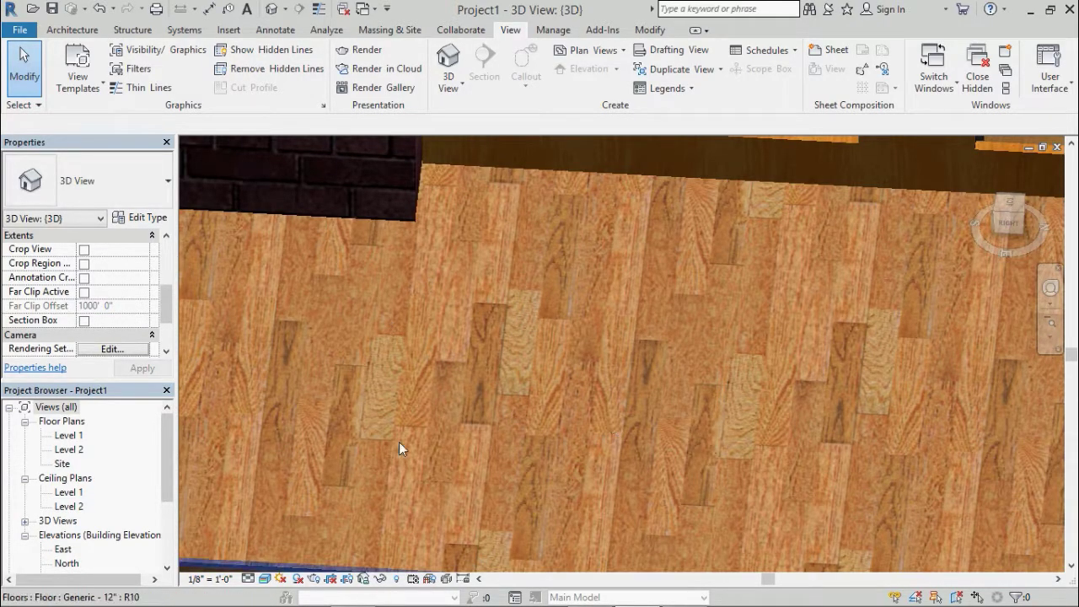
scroll(523, 379, "down", 1)
scroll(517, 380, "down", 1)
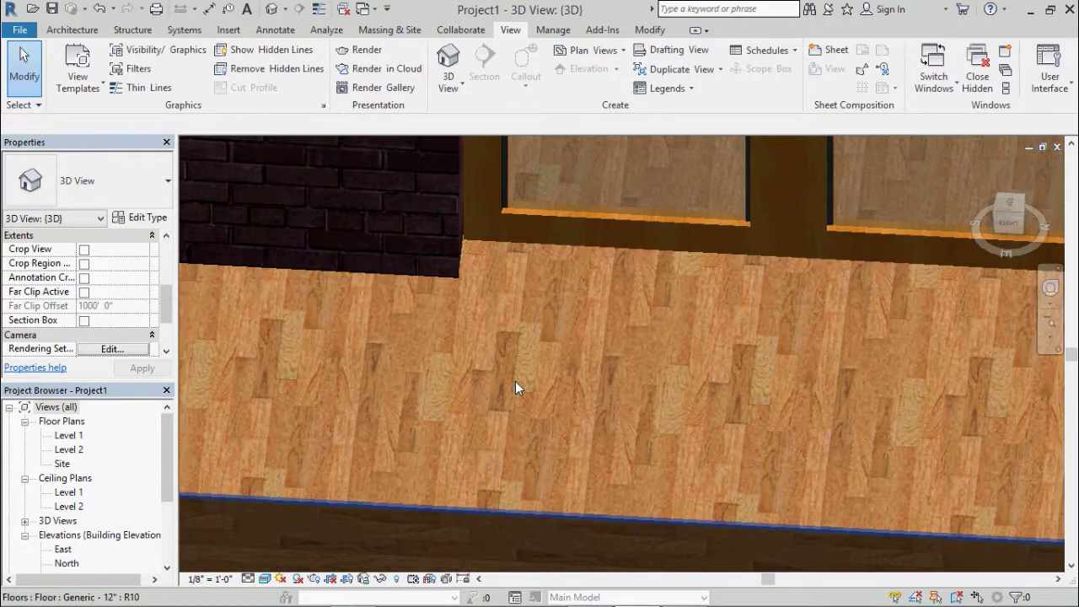
scroll(513, 381, "down", 1)
scroll(509, 381, "down", 2)
scroll(509, 381, "down", 1)
scroll(510, 381, "down", 2)
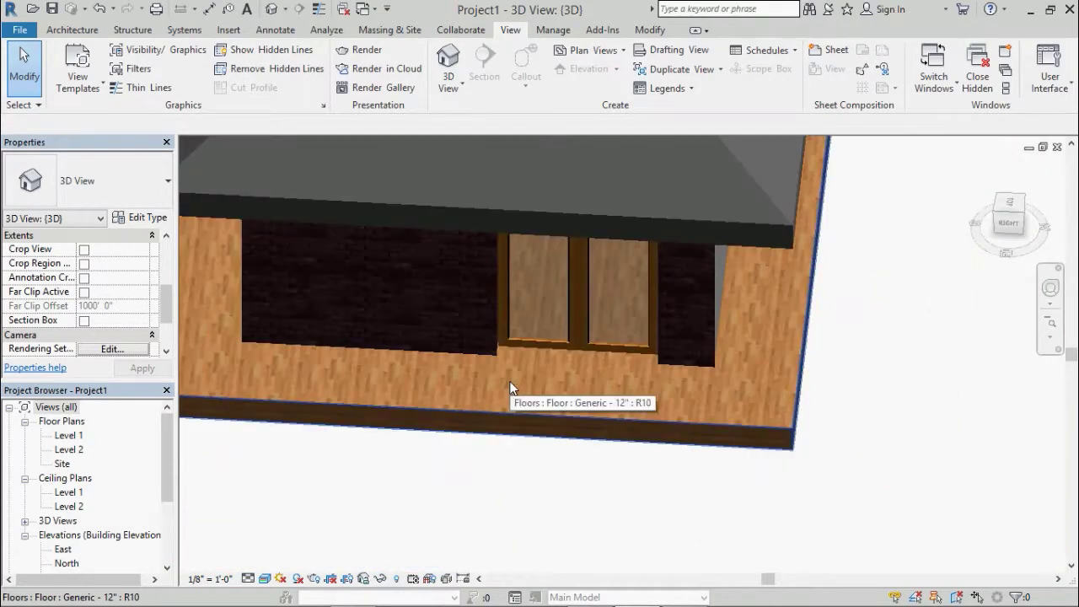
scroll(510, 381, "down", 1)
scroll(509, 381, "up", 2)
scroll(509, 381, "up", 1)
scroll(509, 381, "up", 2)
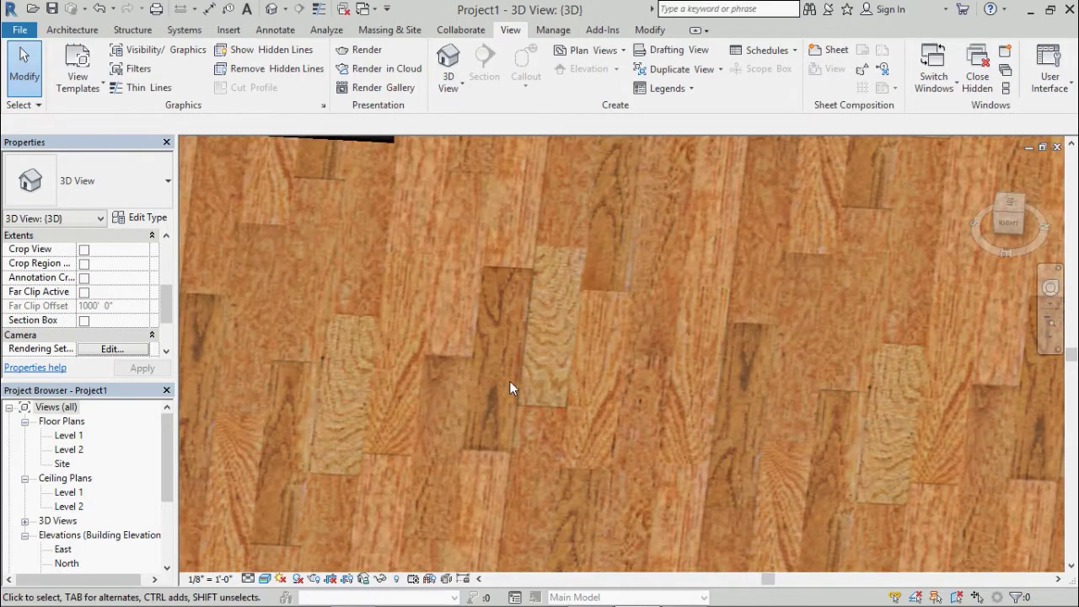
scroll(521, 290, "down", 1)
scroll(498, 281, "down", 1)
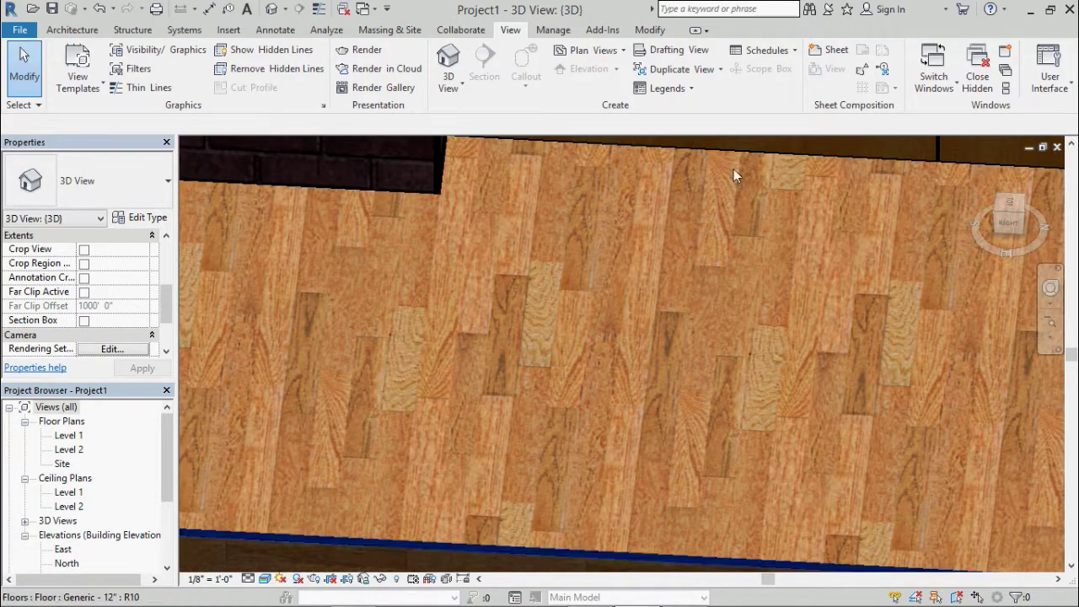
scroll(486, 370, "down", 1)
scroll(485, 370, "down", 1)
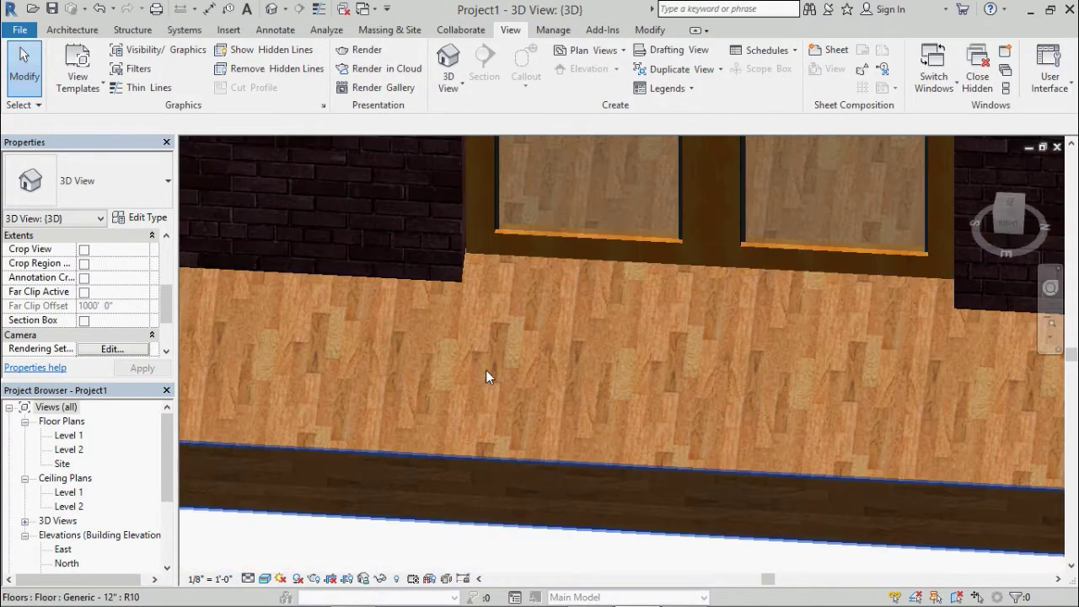
scroll(486, 371, "down", 1)
scroll(486, 370, "down", 3)
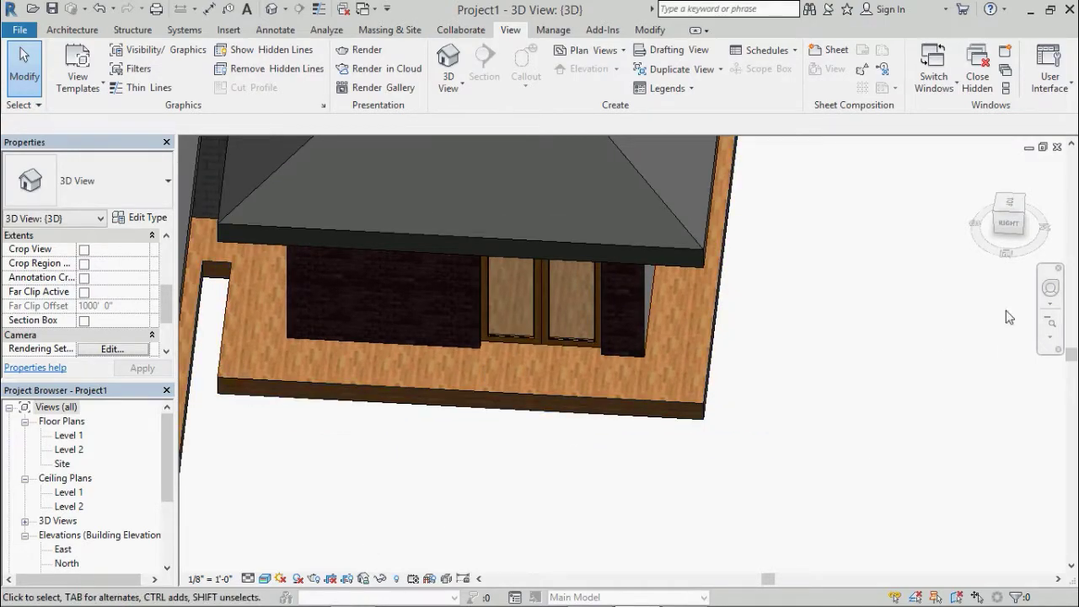
Orbit the house from the front to an elevated corner view of the slab and hip roofs.
left_click(1050, 288)
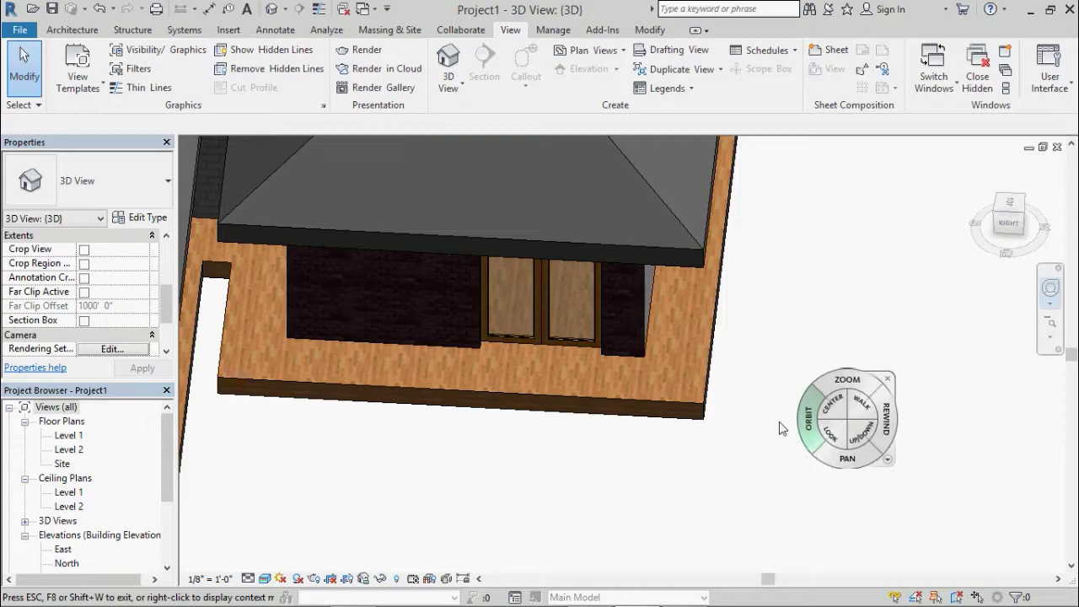
mouse_move(780, 429)
left_mouse_down()
mouse_move(734, 337)
mouse_move(704, 404)
mouse_move(664, 424)
mouse_move(532, 422)
mouse_move(403, 386)
left_mouse_up()
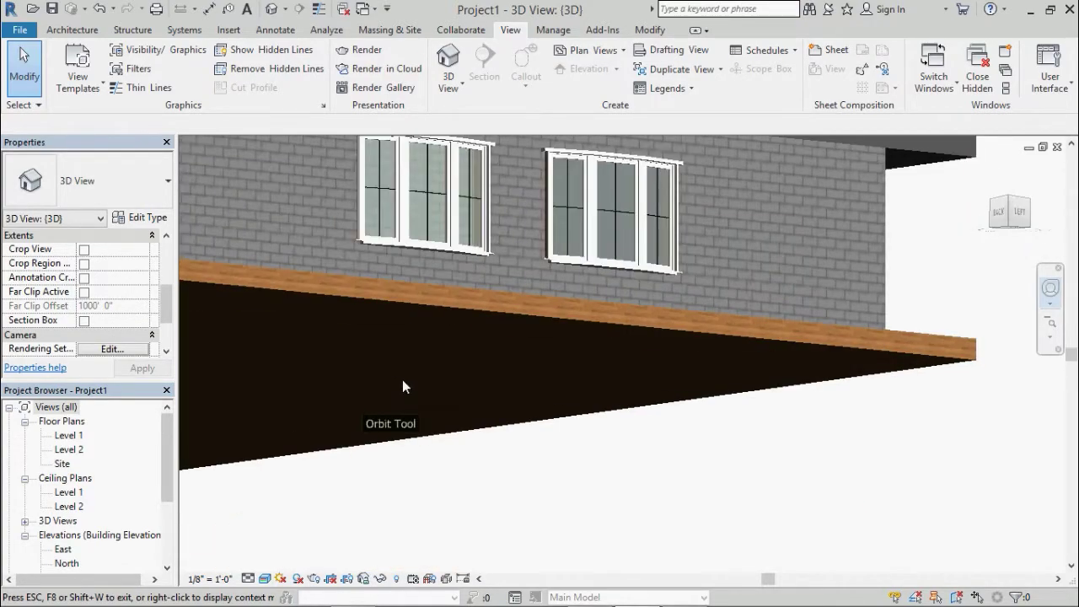
left_click_drag(617, 446, 635, 442)
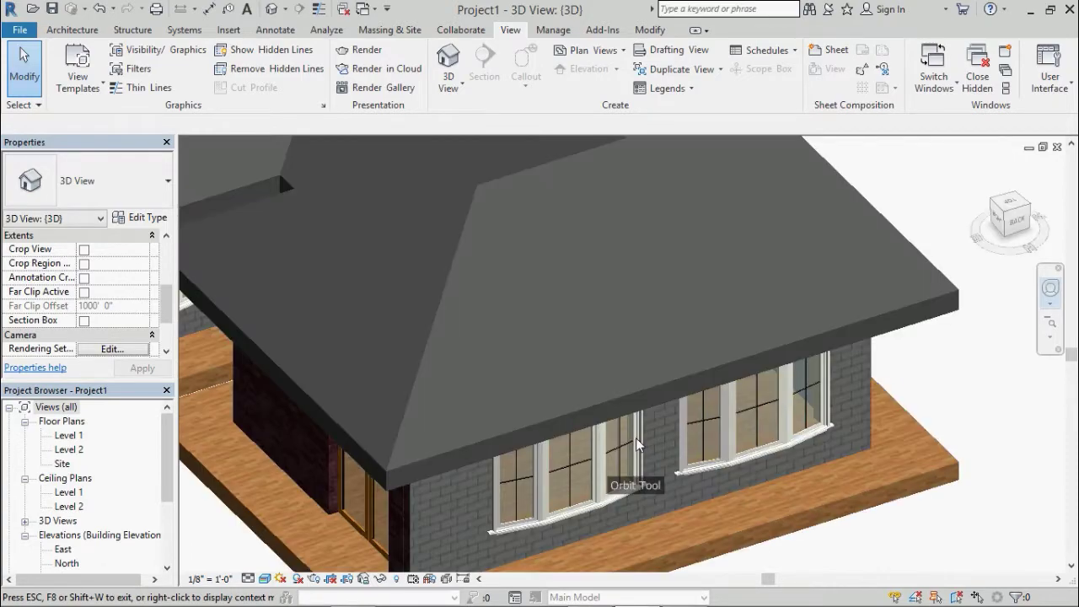
left_click_drag(701, 437, 745, 411)
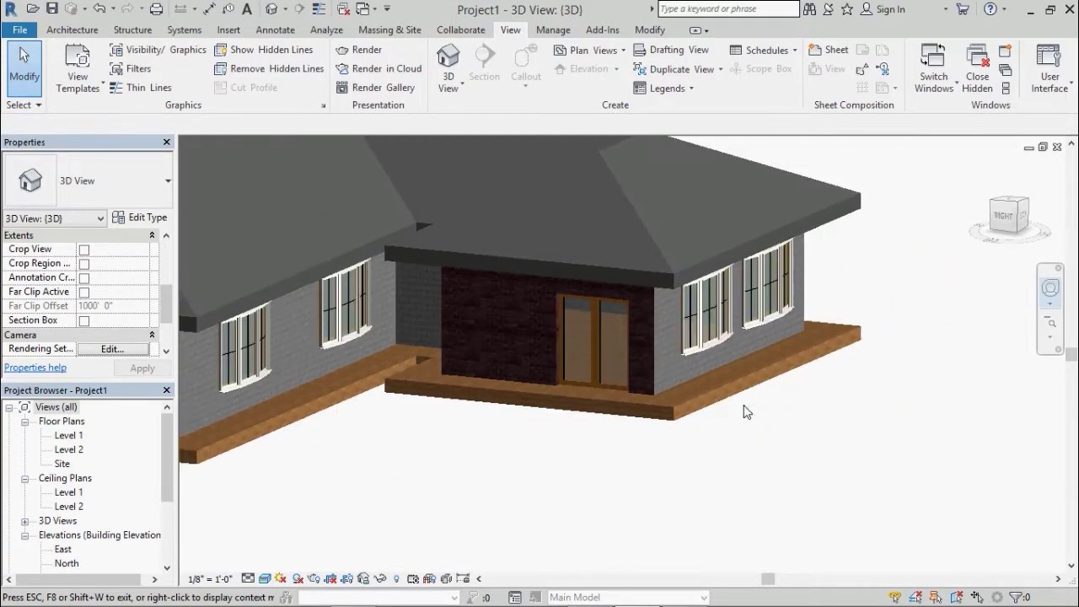
mouse_move(577, 423)
left_mouse_down()
mouse_move(568, 436)
mouse_move(646, 441)
mouse_move(541, 420)
mouse_move(489, 354)
mouse_move(468, 424)
mouse_move(419, 408)
mouse_move(413, 430)
mouse_move(482, 442)
mouse_move(539, 472)
mouse_move(546, 444)
mouse_move(520, 393)
mouse_move(629, 450)
mouse_move(564, 438)
left_mouse_up()
left_click(651, 396)
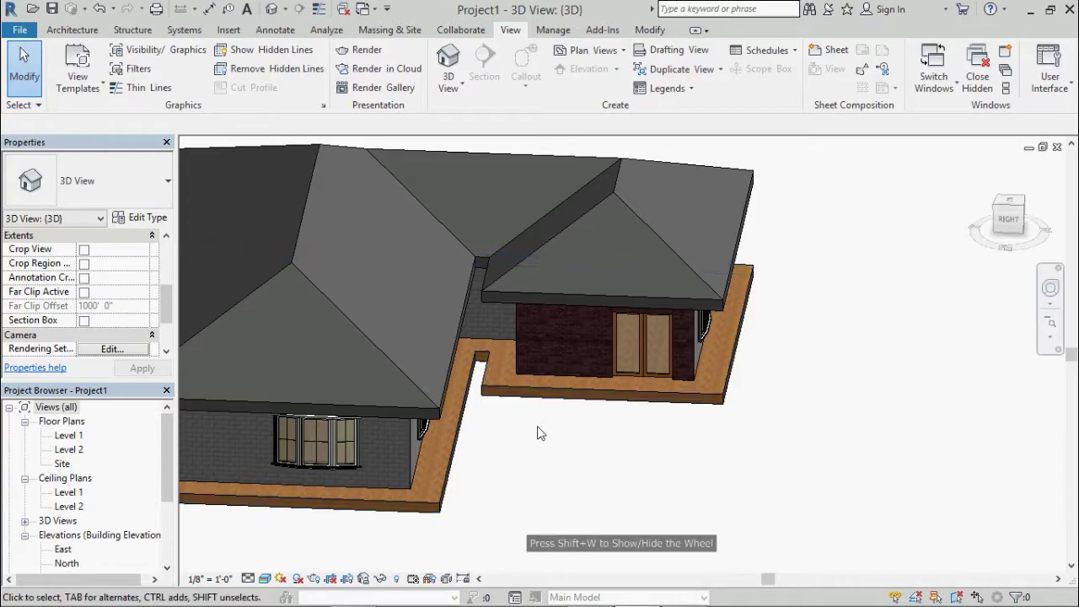
Zoom and pan across the porch slab, then select the hip roof.
scroll(539, 434, "up", 1)
scroll(539, 434, "up", 2)
scroll(535, 433, "up", 2)
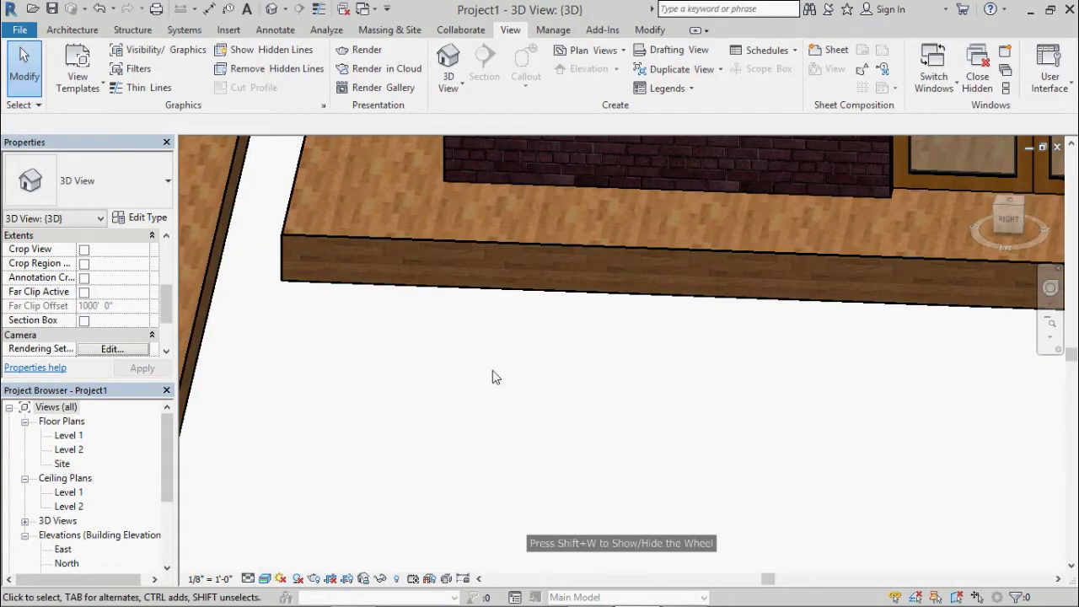
middle_click_drag(493, 371, 529, 509)
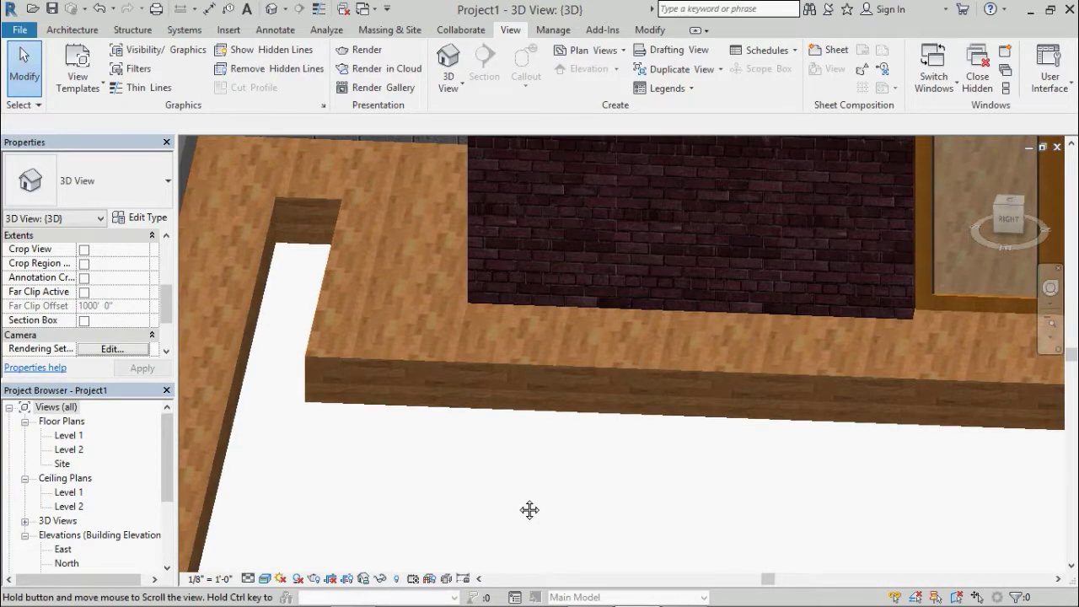
scroll(476, 459, "down", 1)
scroll(476, 459, "down", 2)
scroll(476, 459, "down", 2)
scroll(476, 460, "down", 1)
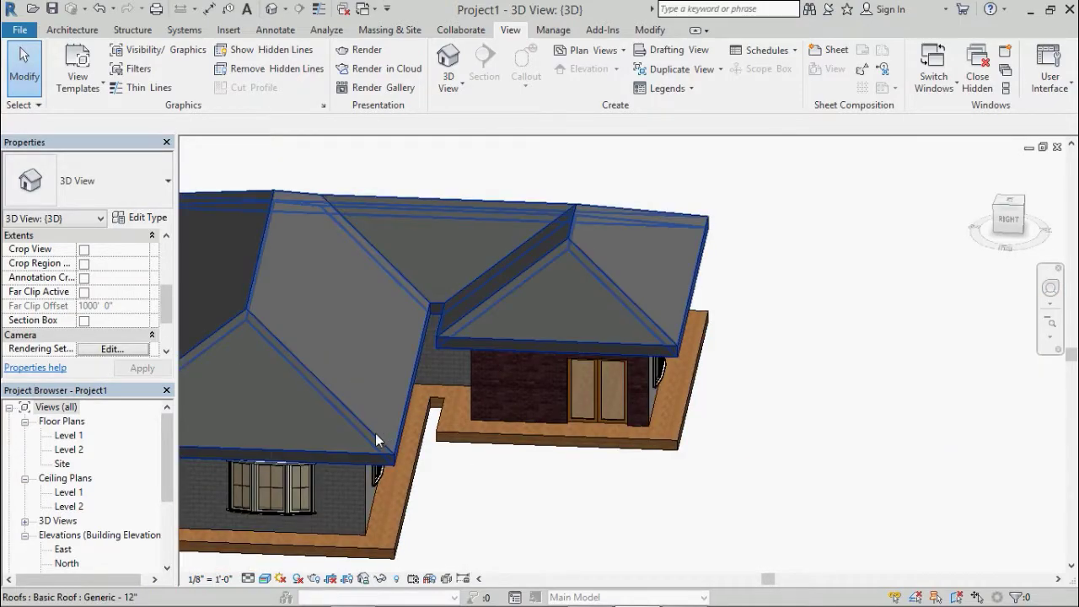
left_click(375, 433)
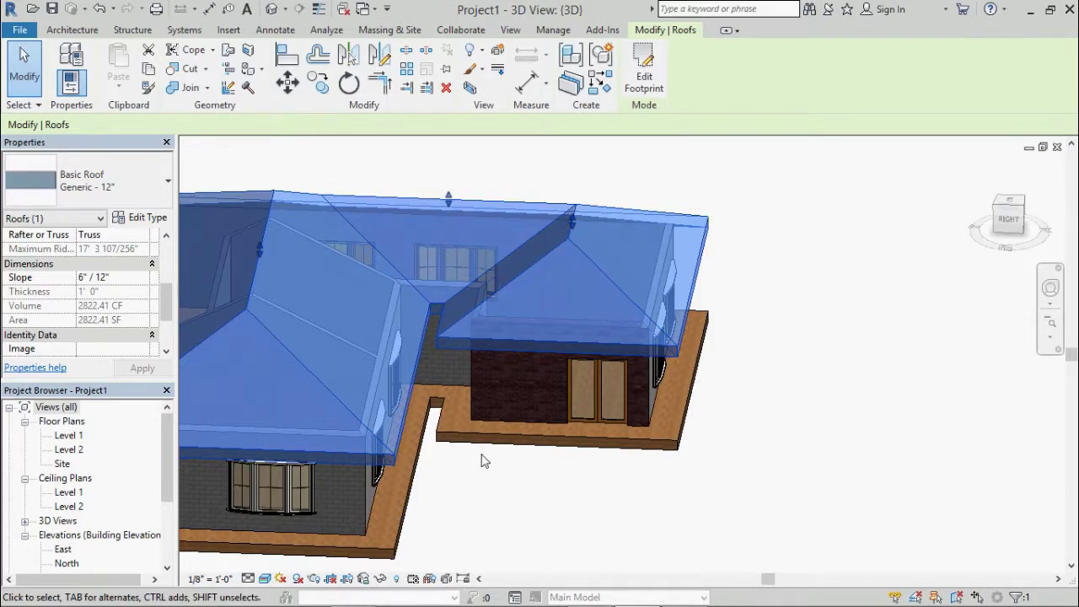
Open the Generic - 12" roof type's layer structure and browse materials for its structure layer.
scroll(483, 459, "down", 1)
scroll(483, 460, "down", 1)
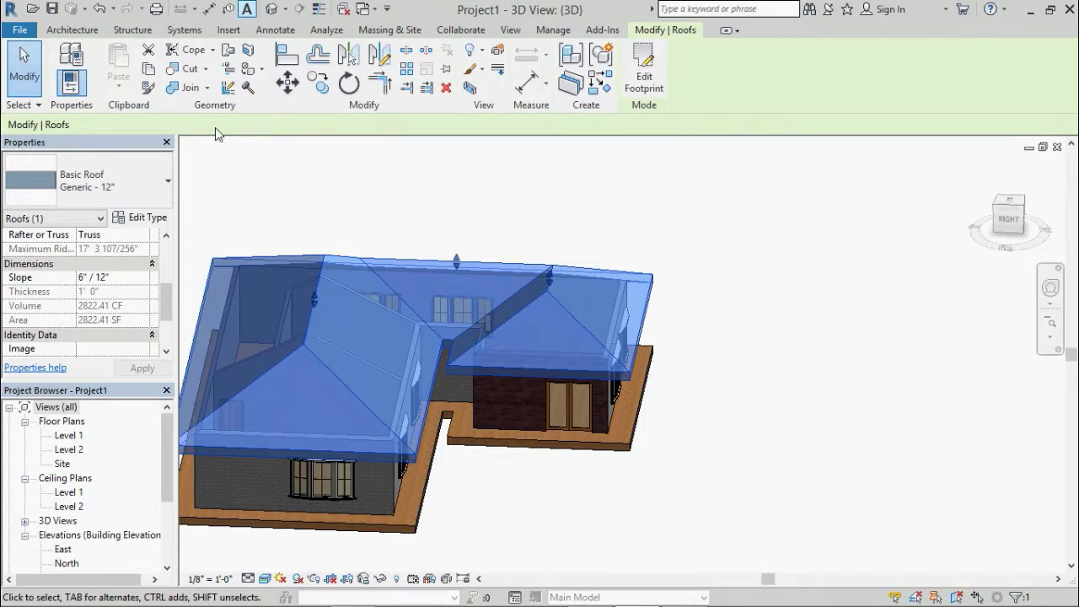
left_click(138, 222)
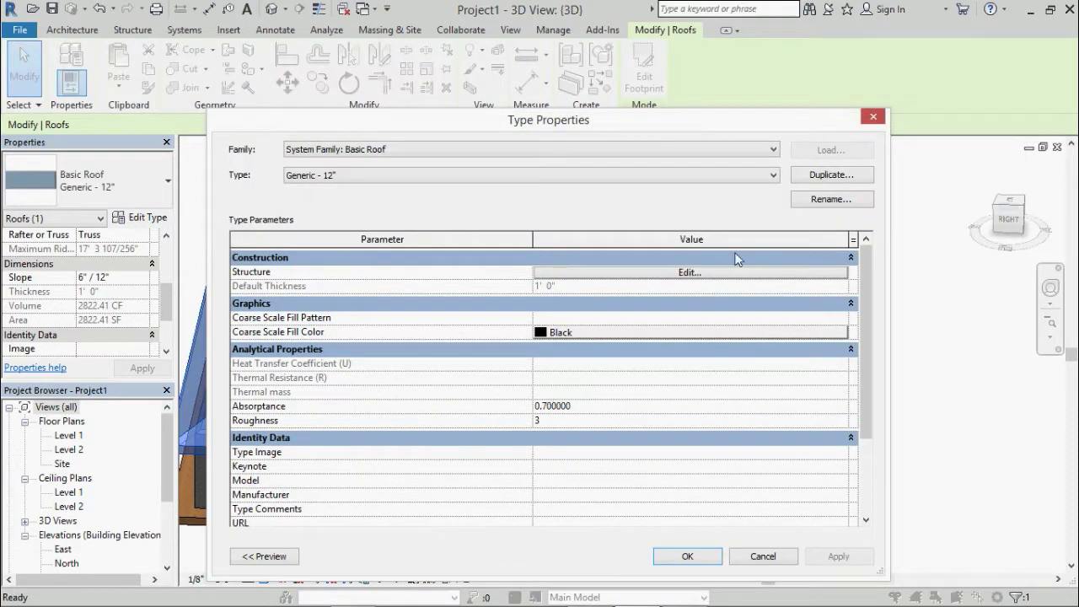
left_click(734, 273)
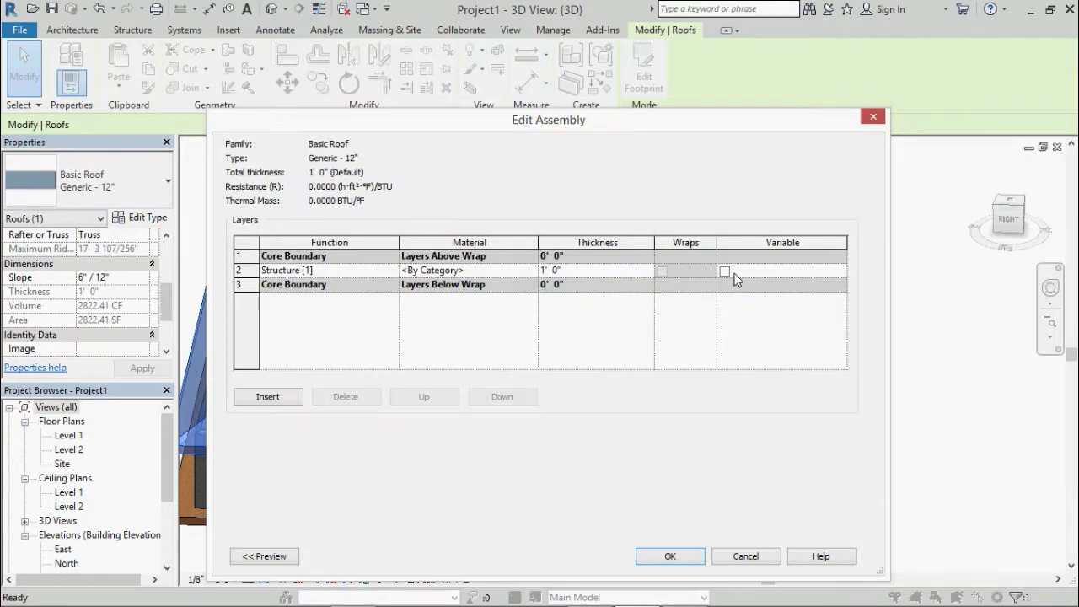
left_click(509, 276)
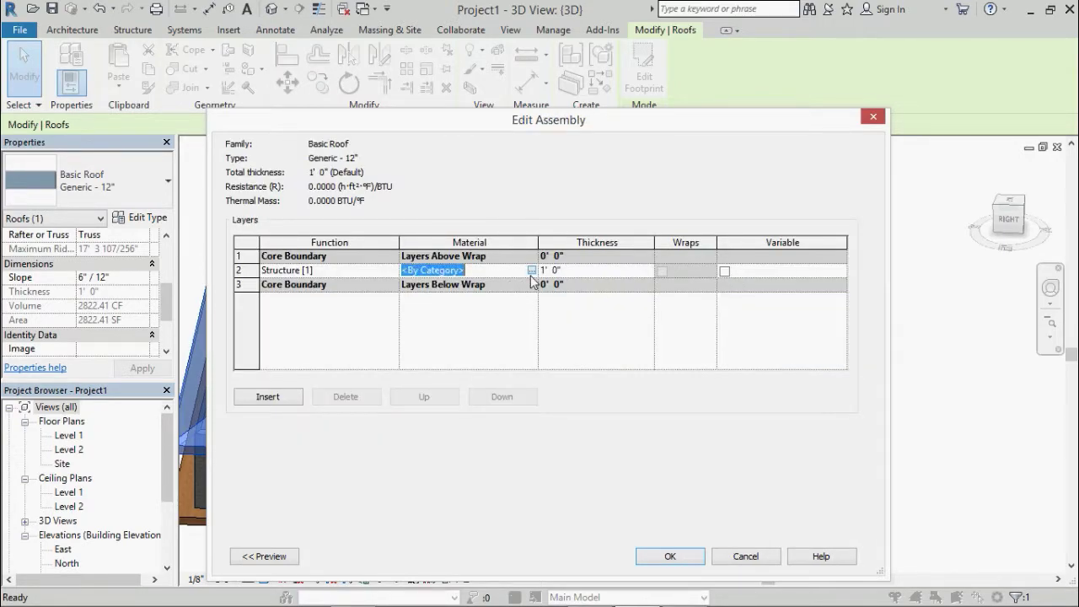
left_click(531, 270)
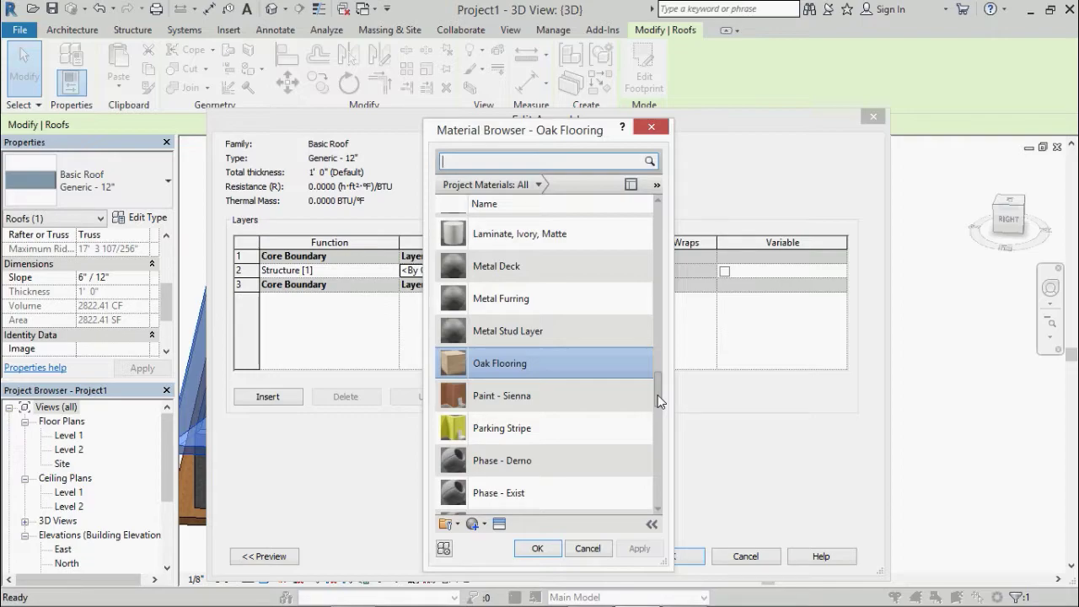
Scroll the Material Browser up to Cherry and assign it to the roof's structure layer.
scroll(483, 218, "up", 1)
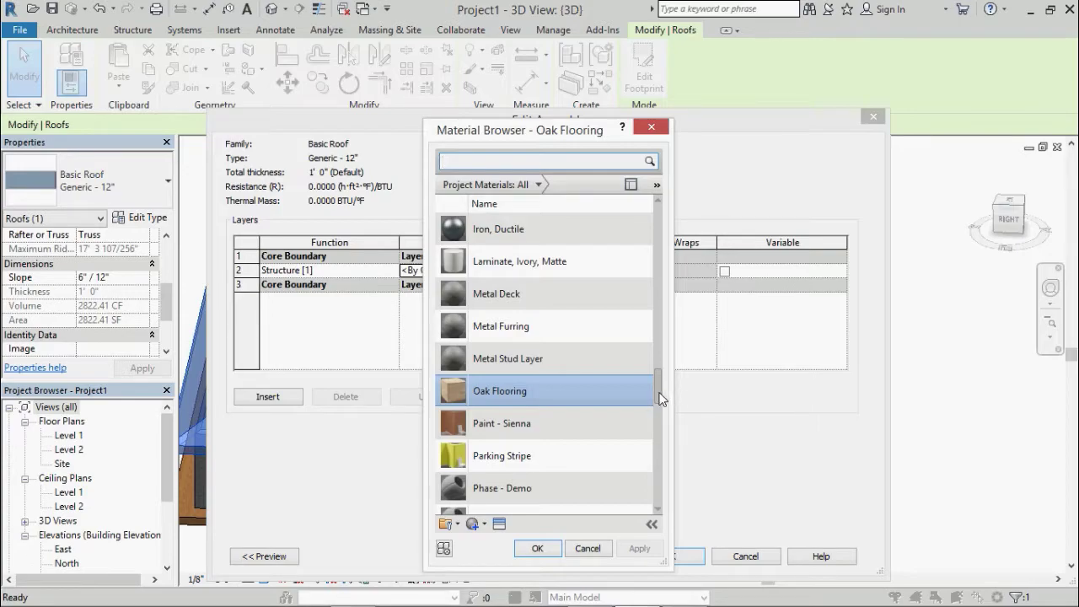
left_click_drag(660, 392, 656, 351)
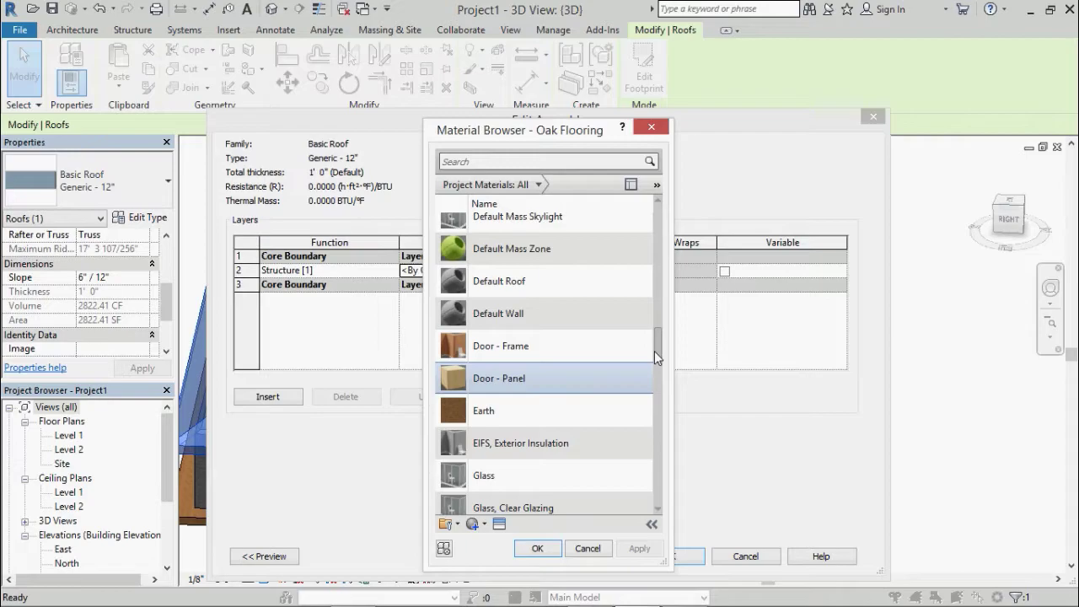
left_click_drag(654, 351, 650, 266)
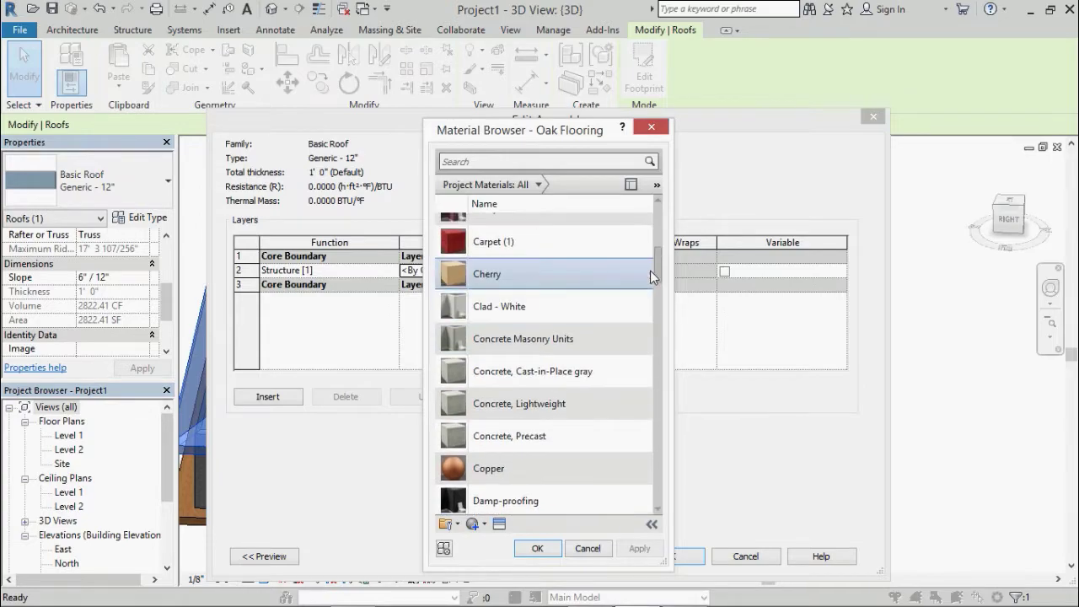
left_click(584, 272)
left_click(536, 549)
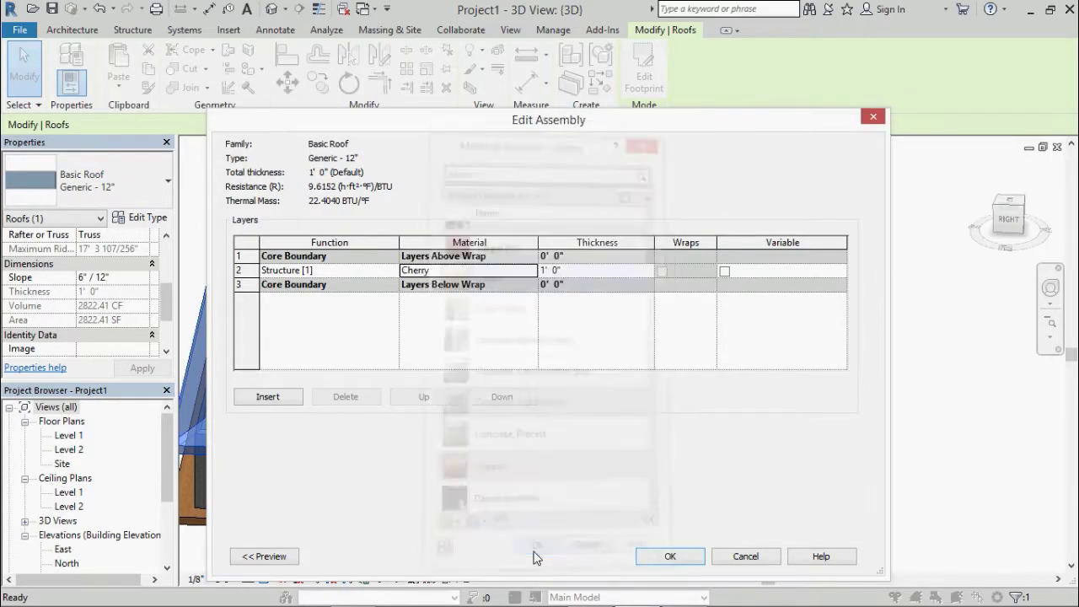
left_click(670, 557)
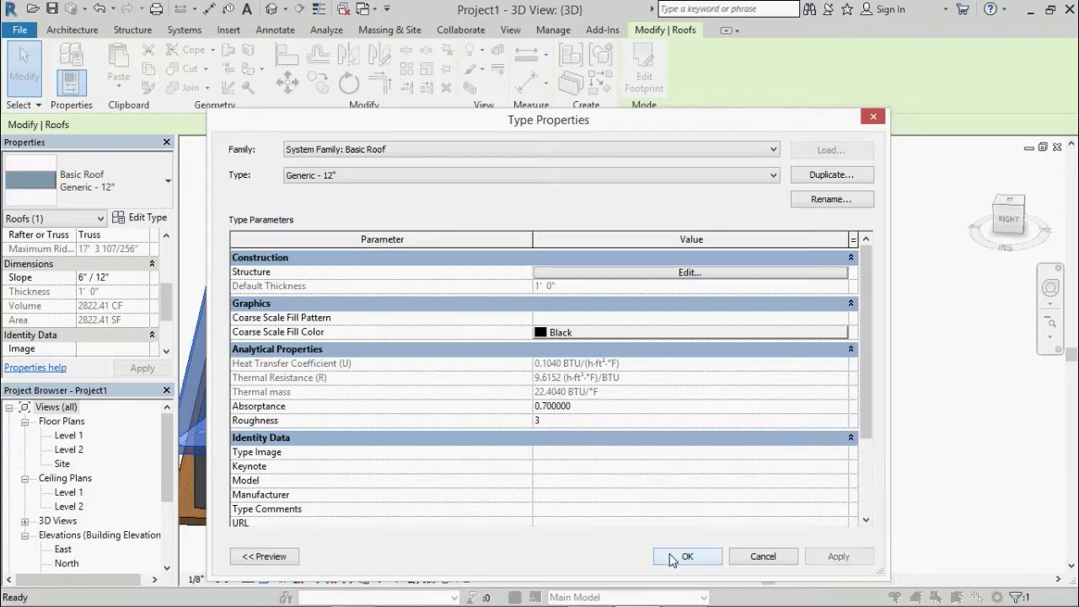
left_click(687, 555)
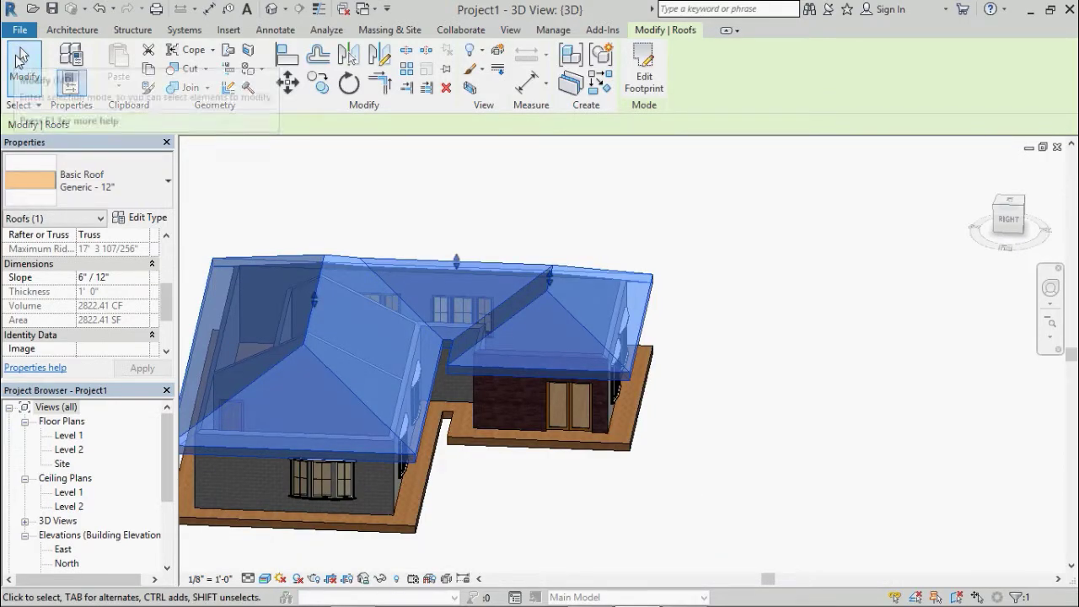
left_click(22, 57)
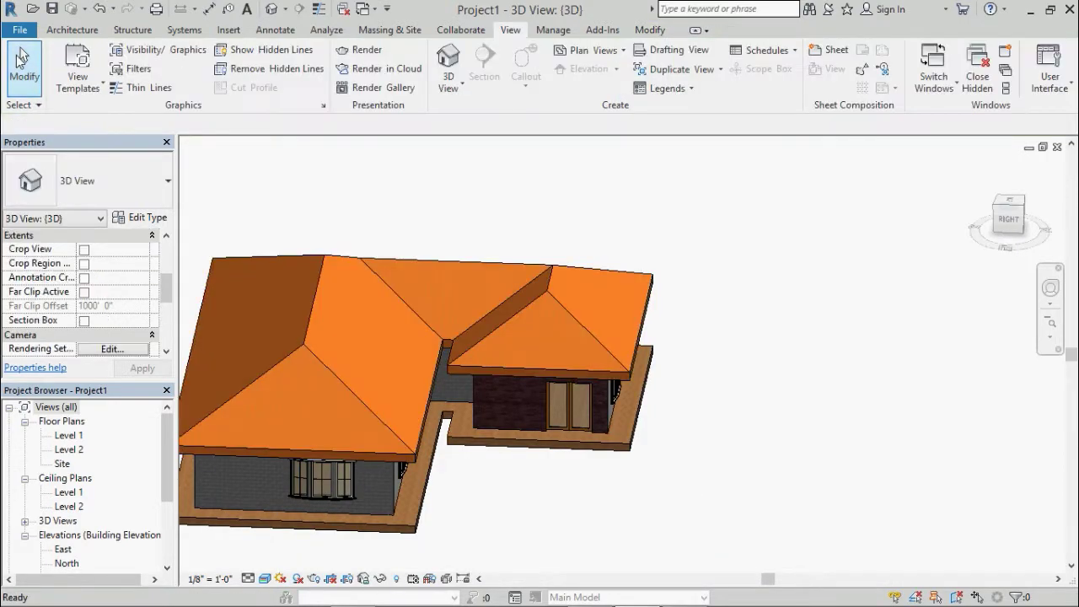
left_click(1051, 288)
mouse_move(581, 413)
left_mouse_down()
mouse_move(599, 427)
mouse_move(464, 397)
mouse_move(545, 431)
left_mouse_up()
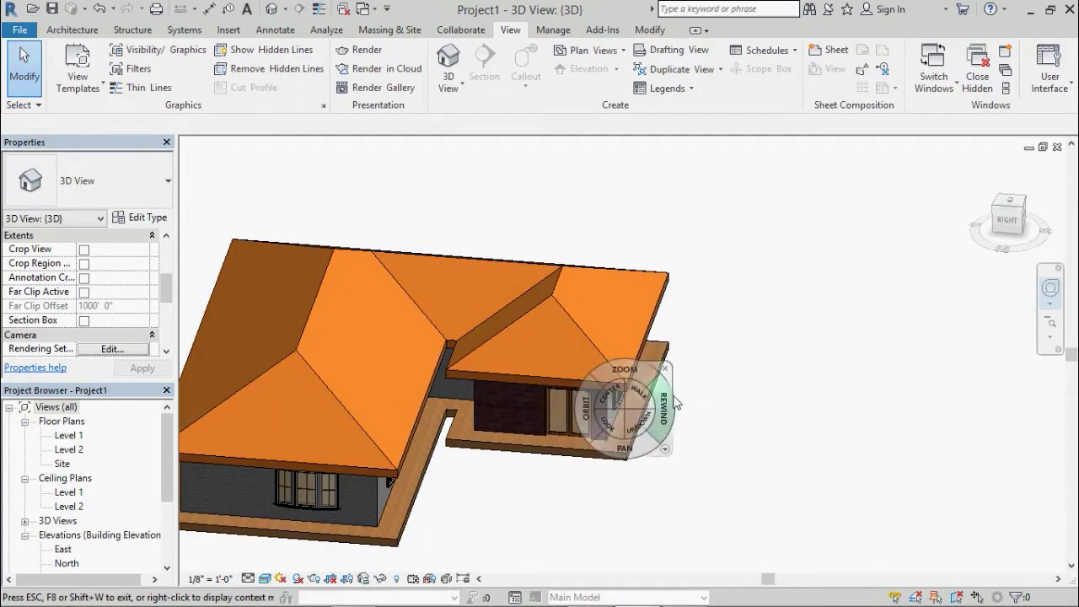
left_click(665, 370)
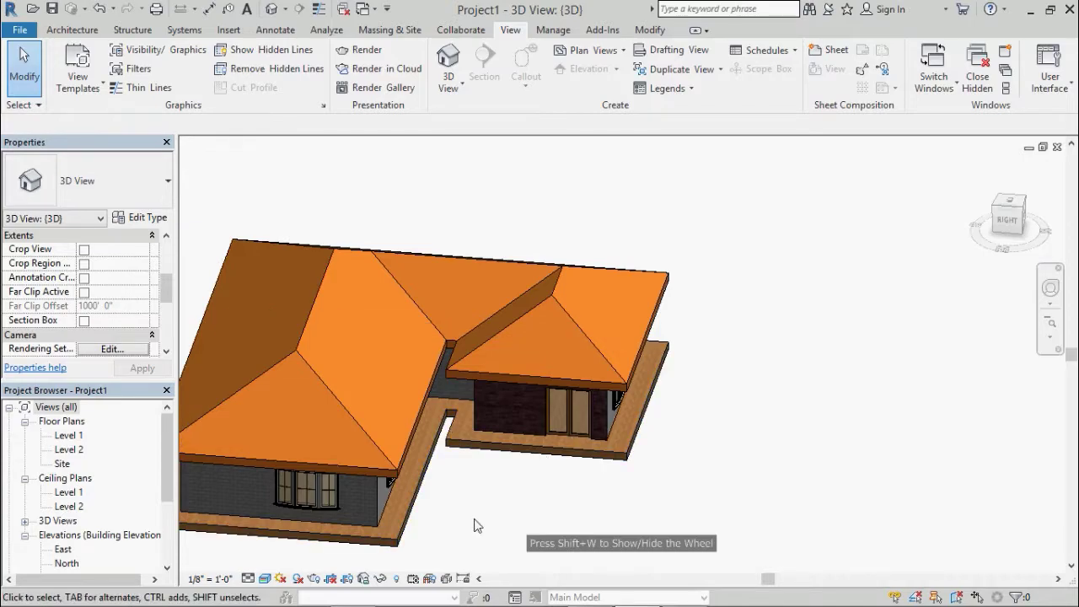
middle_click_drag(534, 529, 561, 515)
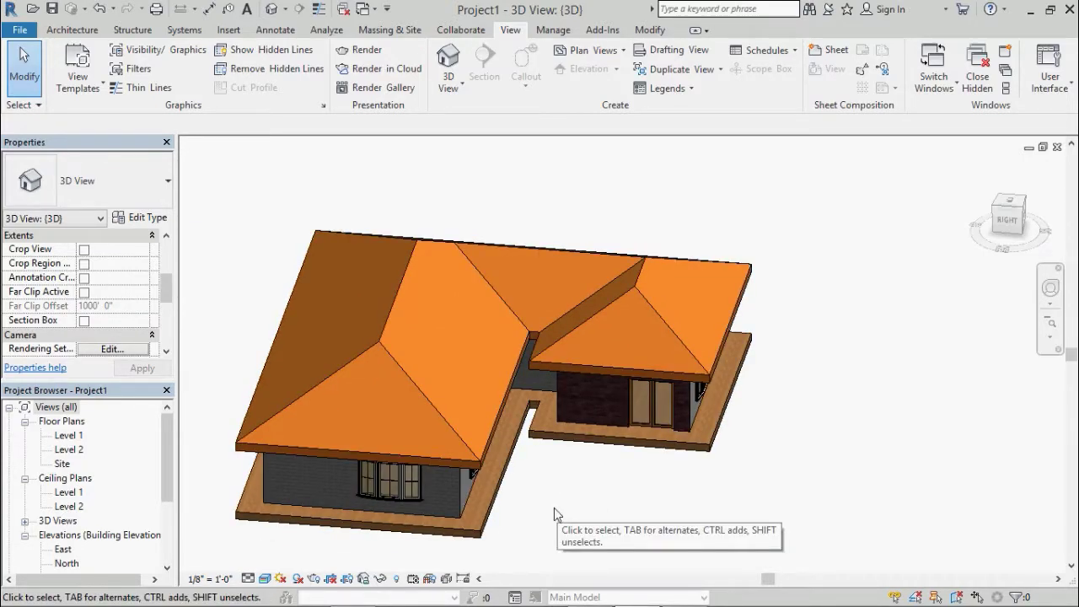
scroll(444, 326, "up", 3)
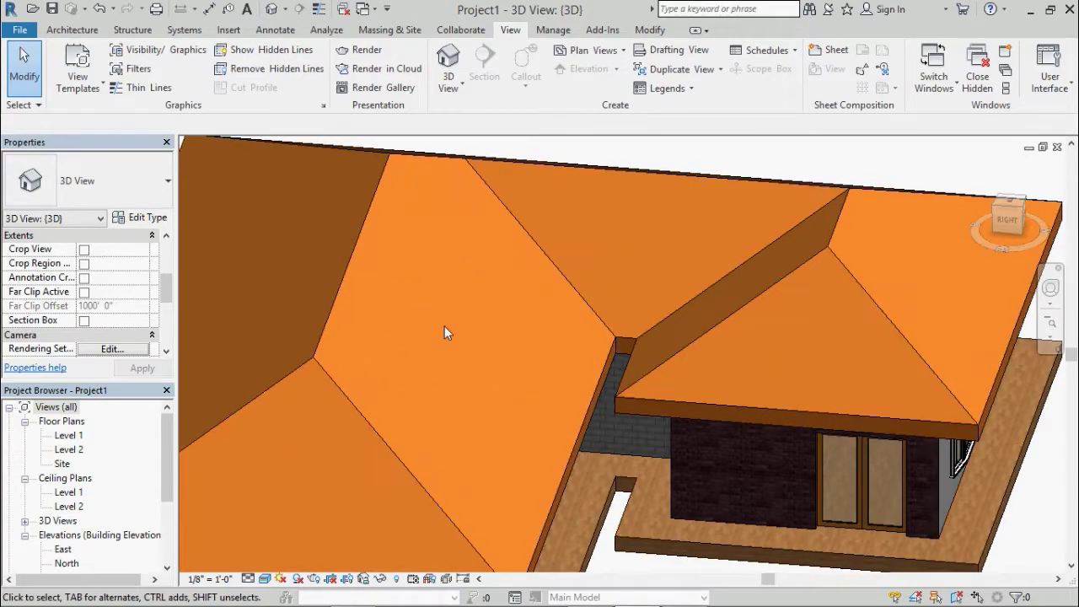
scroll(445, 326, "up", 3)
scroll(444, 325, "up", 3)
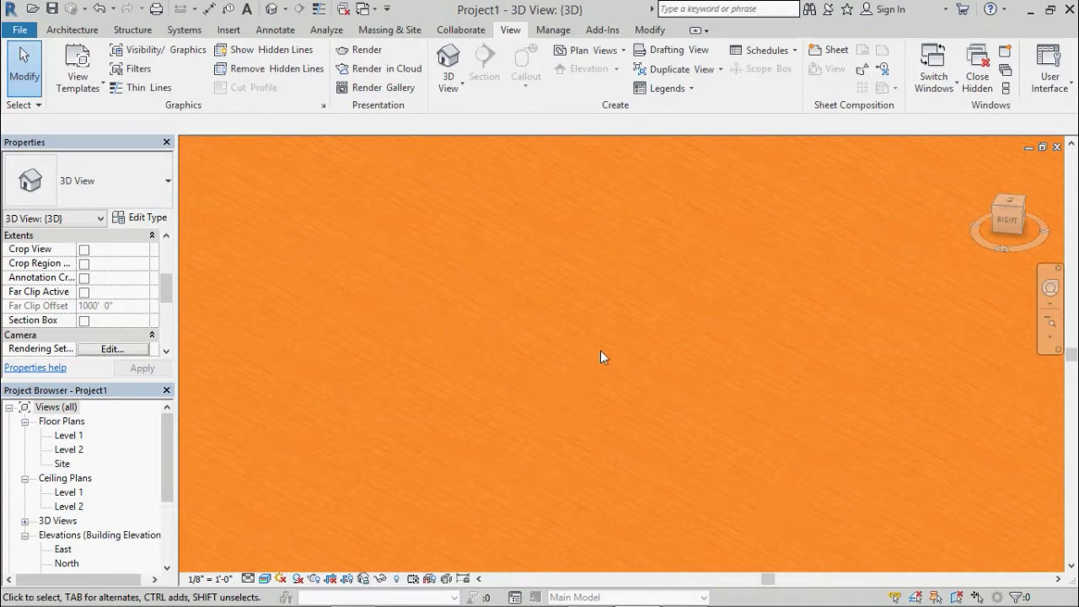
scroll(601, 351, "down", 2)
scroll(601, 352, "down", 2)
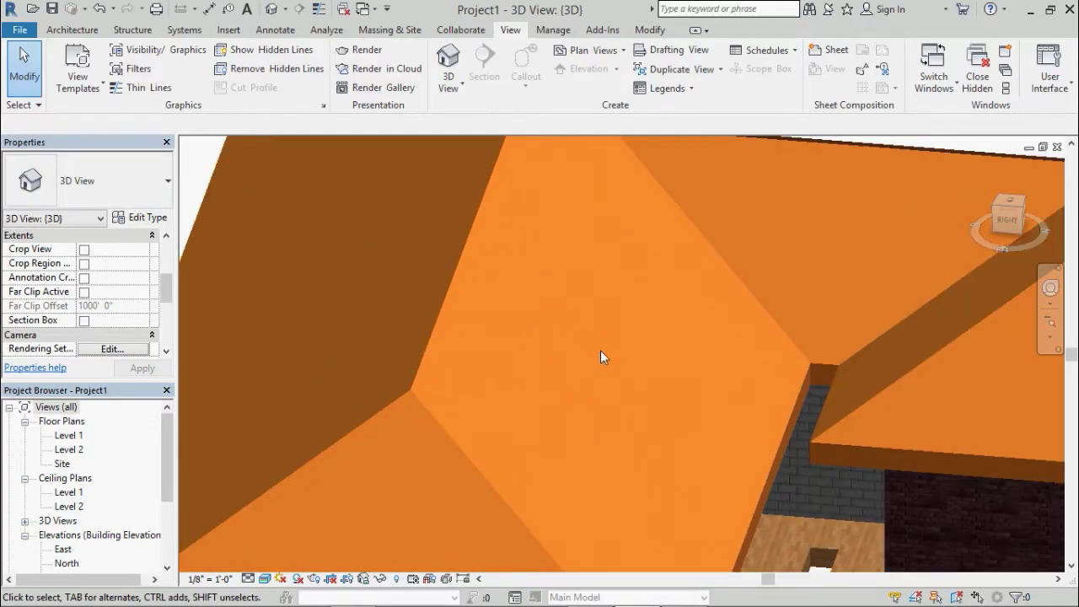
scroll(601, 351, "down", 3)
scroll(809, 450, "down", 2)
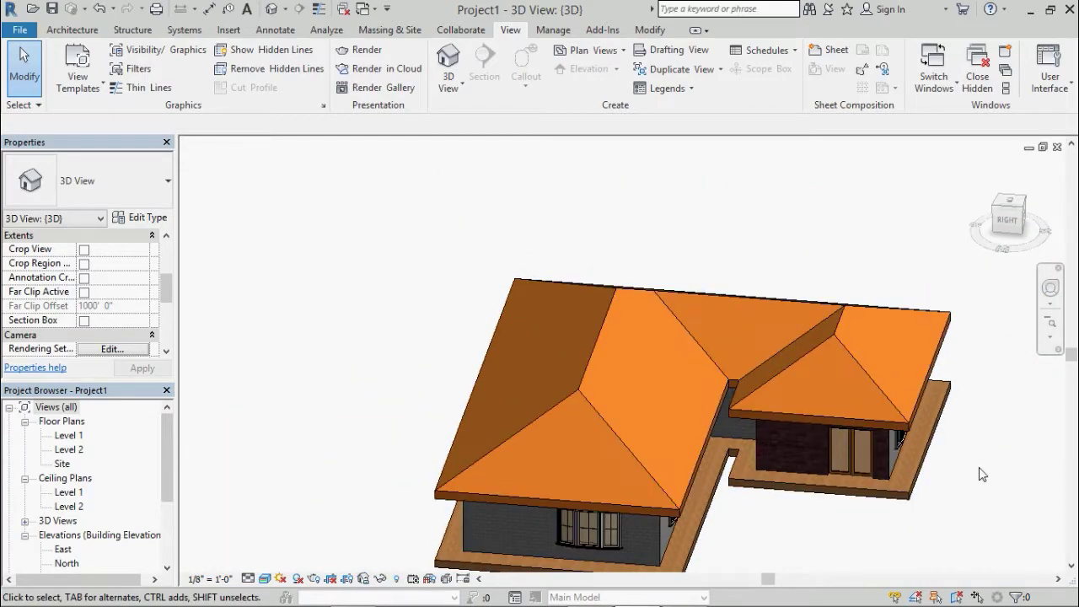
left_click(1050, 289)
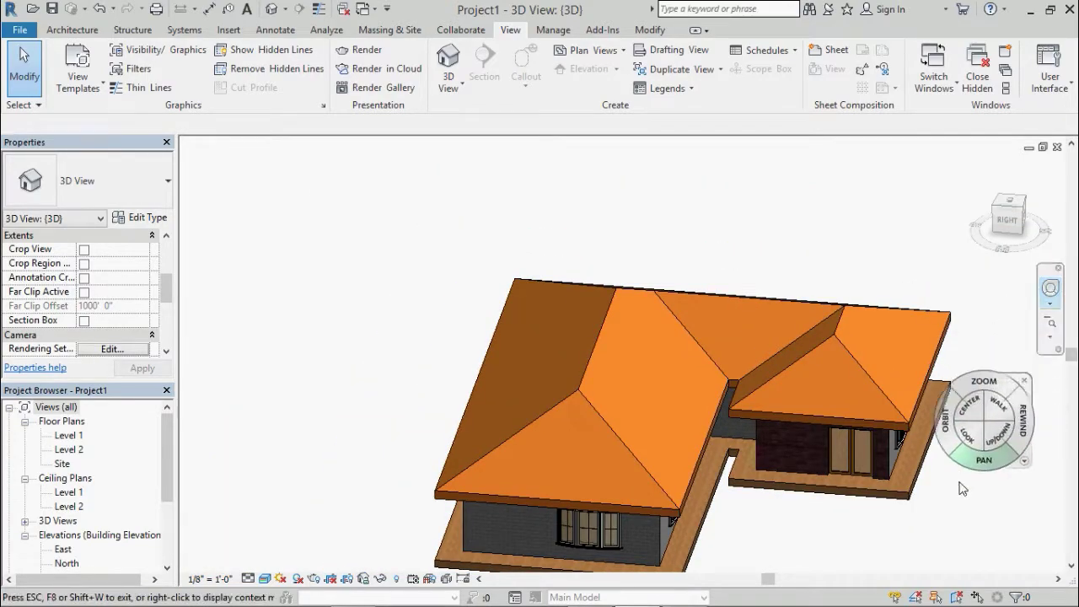
Orbit to the back of the house and zoom in on the brick wall above the wooden floor edge.
mouse_move(873, 567)
left_mouse_down()
mouse_move(910, 532)
mouse_move(932, 540)
mouse_move(886, 568)
mouse_move(778, 559)
mouse_move(689, 526)
mouse_move(664, 501)
mouse_move(715, 540)
mouse_move(891, 530)
mouse_move(915, 544)
mouse_move(963, 523)
left_mouse_up()
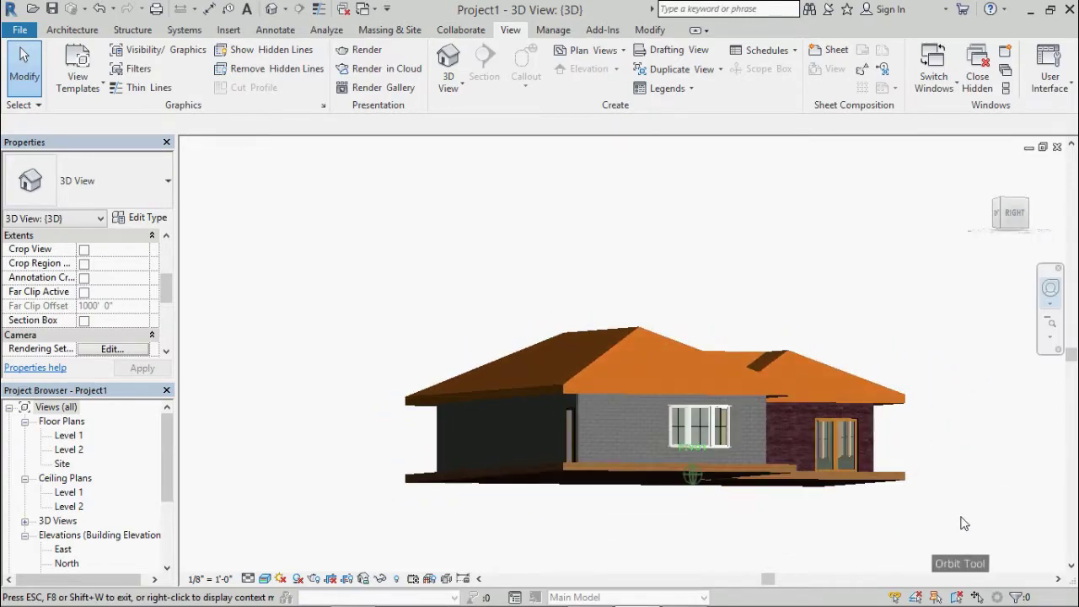
mouse_move(826, 546)
left_mouse_down()
mouse_move(673, 511)
mouse_move(692, 528)
mouse_move(654, 533)
mouse_move(666, 544)
left_mouse_up()
scroll(670, 546, "up", 5)
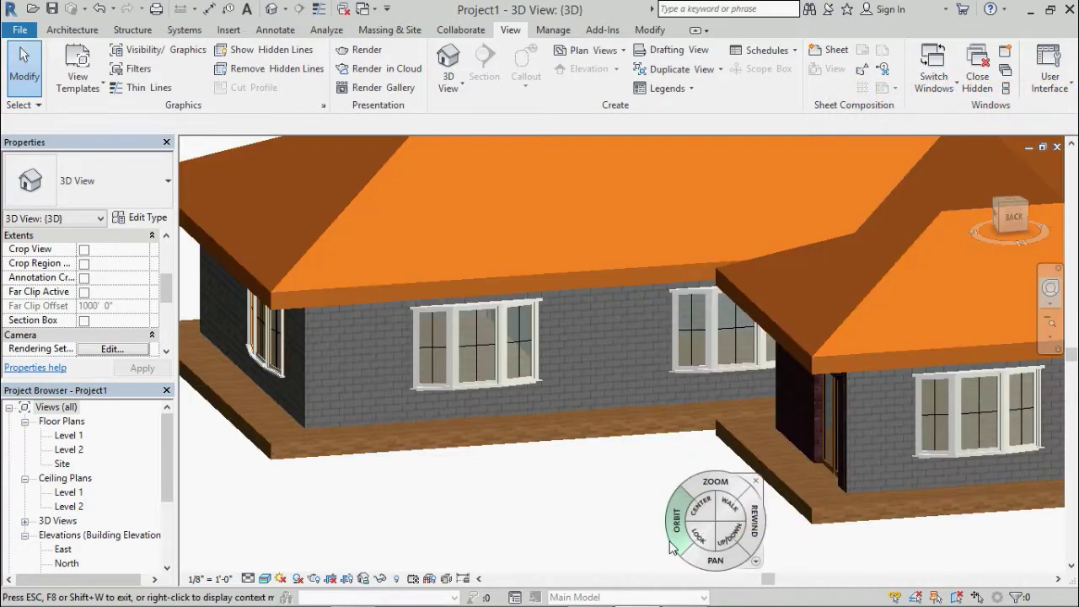
scroll(671, 547, "up", 2)
scroll(595, 309, "up", 1)
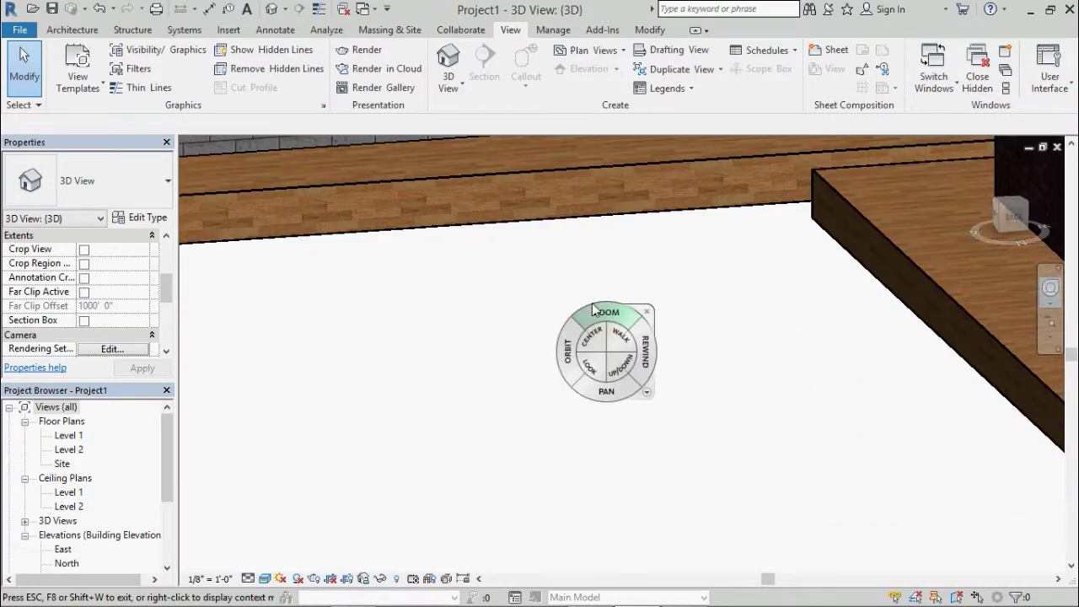
scroll(586, 295, "up", 1)
middle_click_drag(449, 301, 504, 537)
left_click_drag(500, 531, 500, 530)
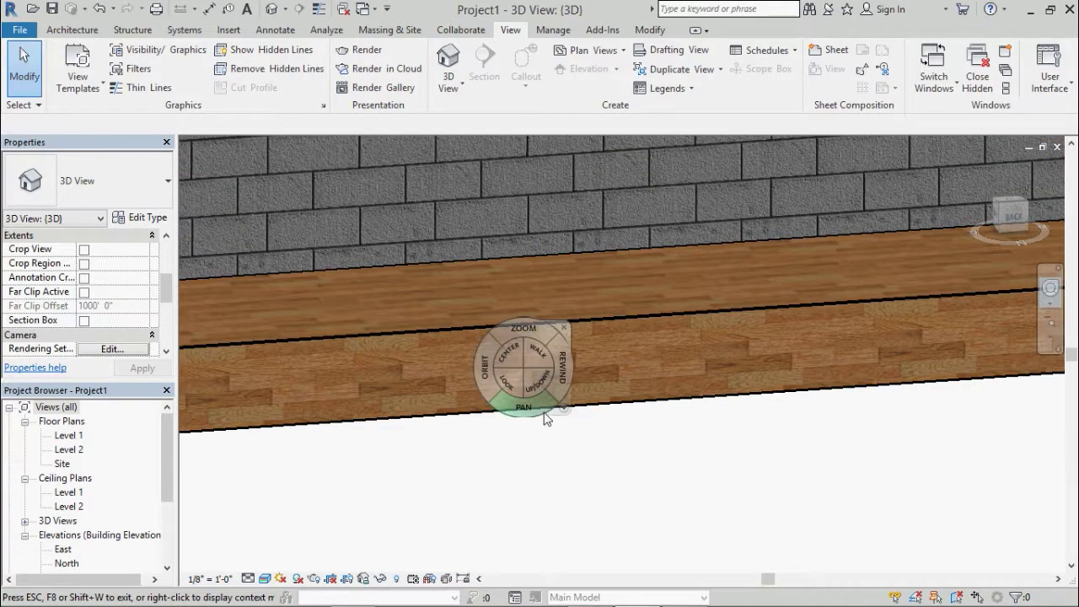
left_click_drag(603, 505, 616, 580)
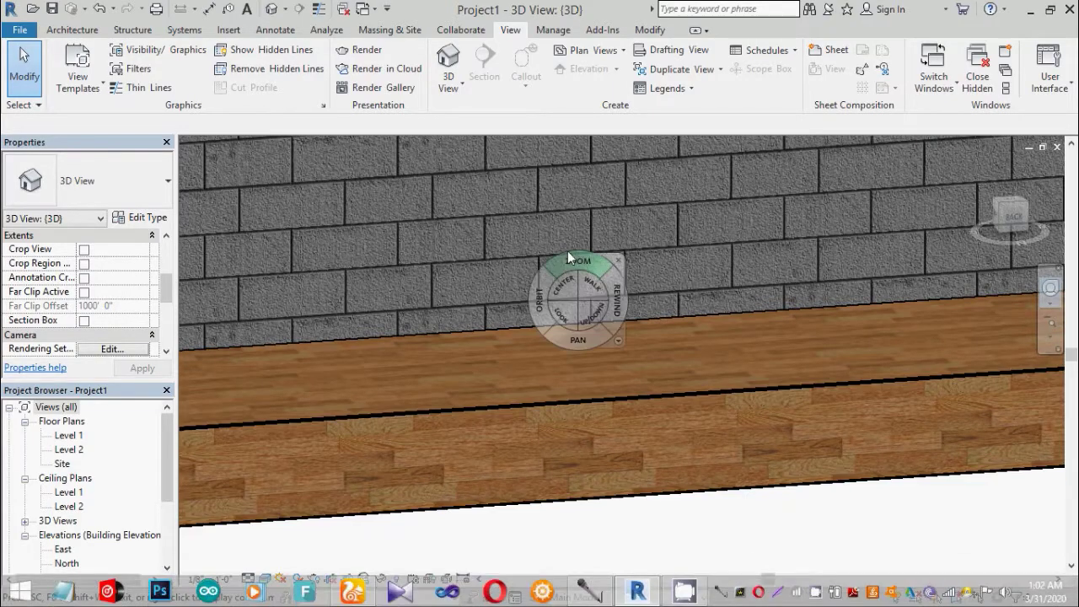
left_click_drag(488, 232, 493, 278)
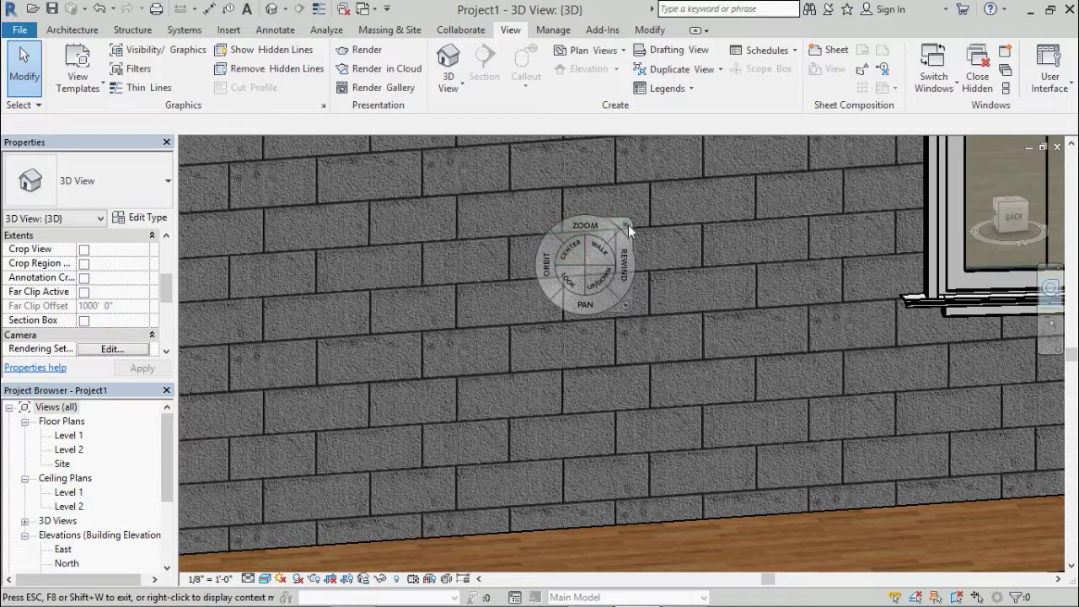
Pan across the wall, the orange roof underside and the bay window, then zoom back out.
left_click(628, 225)
middle_click_drag(586, 230, 599, 499)
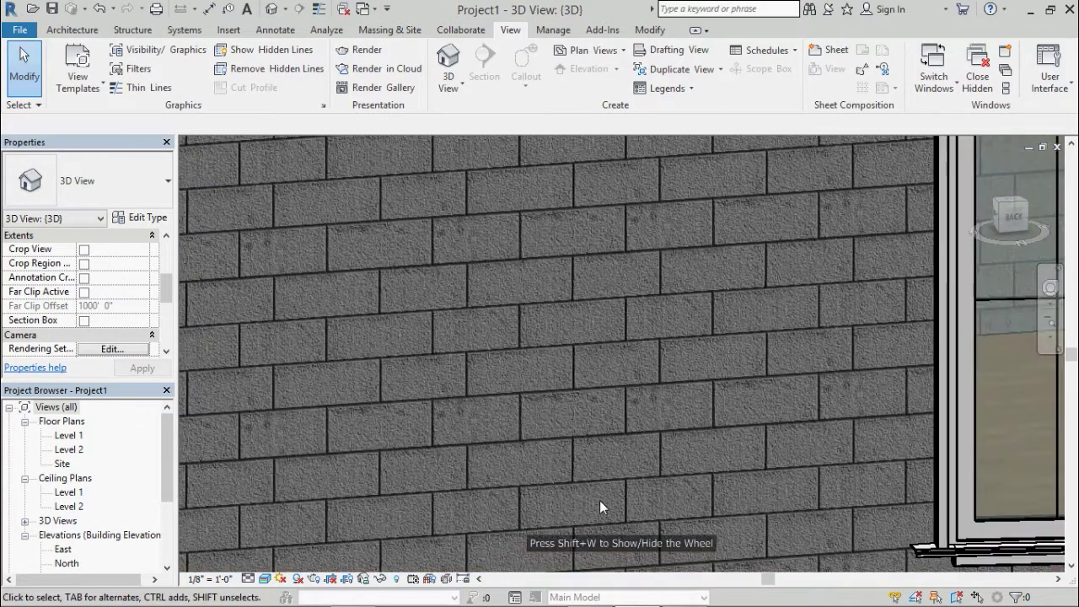
middle_click_drag(587, 272, 562, 315)
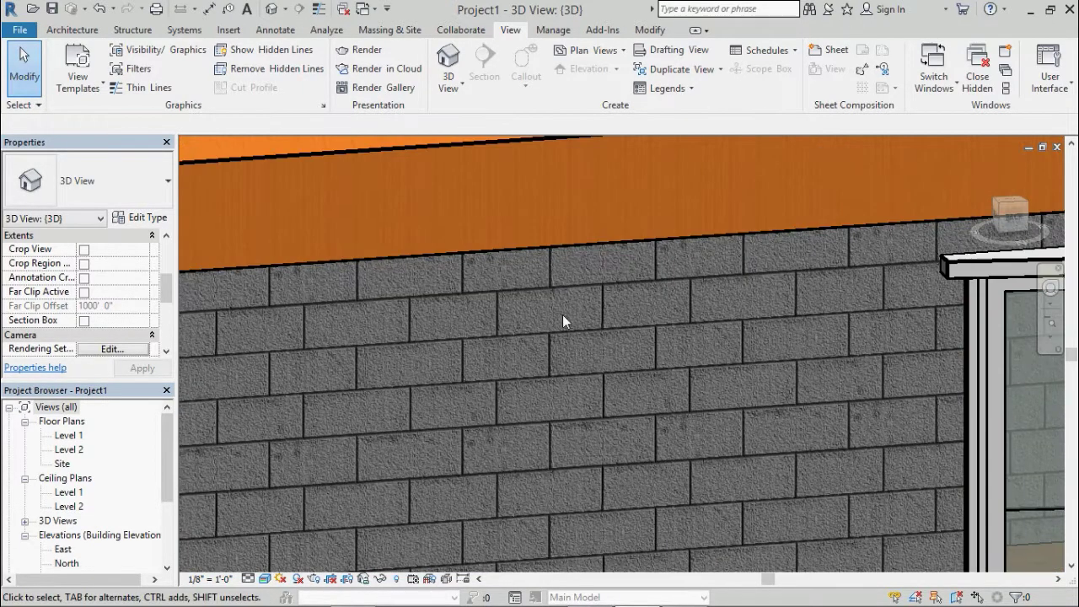
mouse_move(571, 361)
middle_mouse_down()
mouse_move(595, 472)
mouse_move(487, 339)
mouse_move(355, 264)
middle_mouse_up()
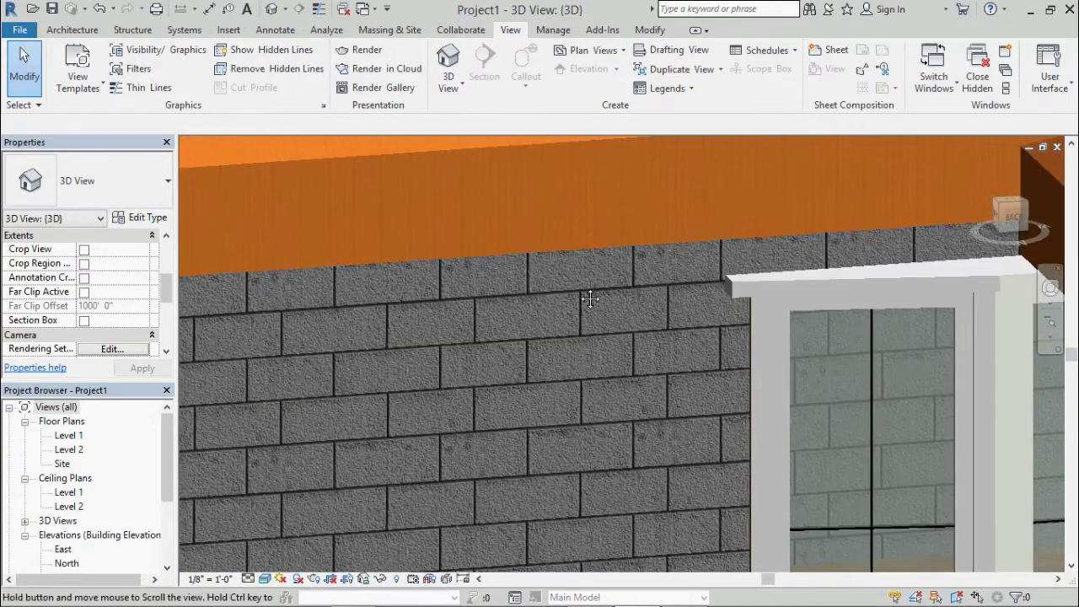
middle_click_drag(596, 295, 833, 440)
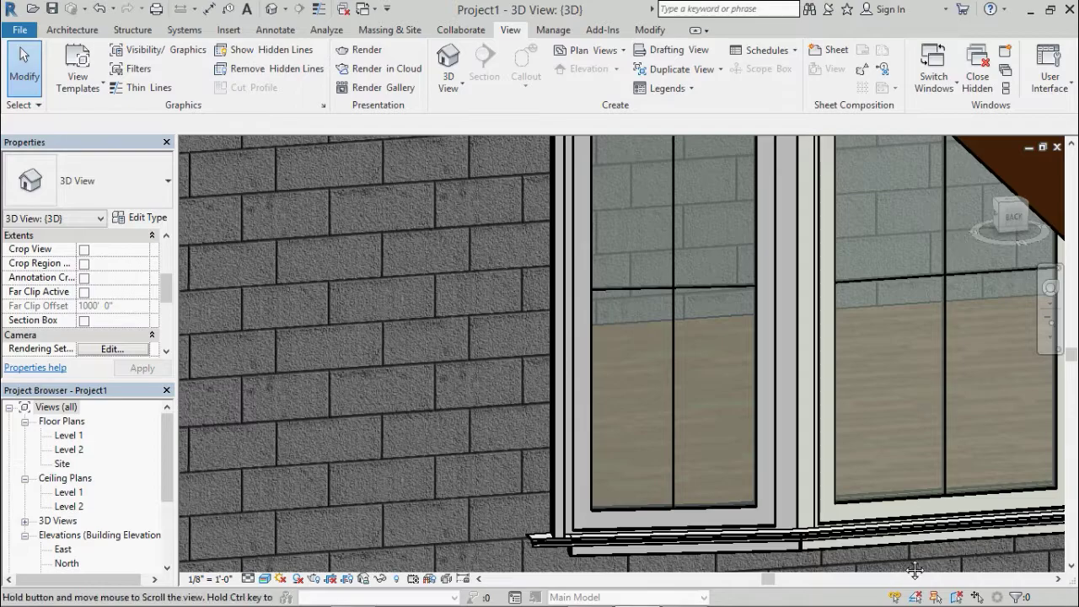
middle_click_drag(904, 558, 379, 164)
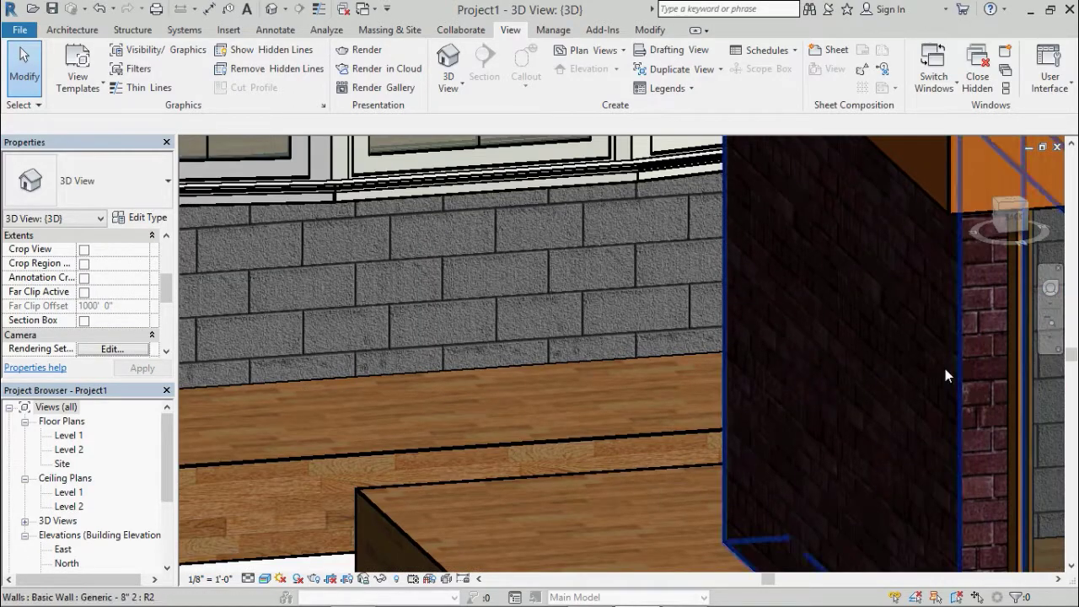
middle_click_drag(608, 391, 472, 292)
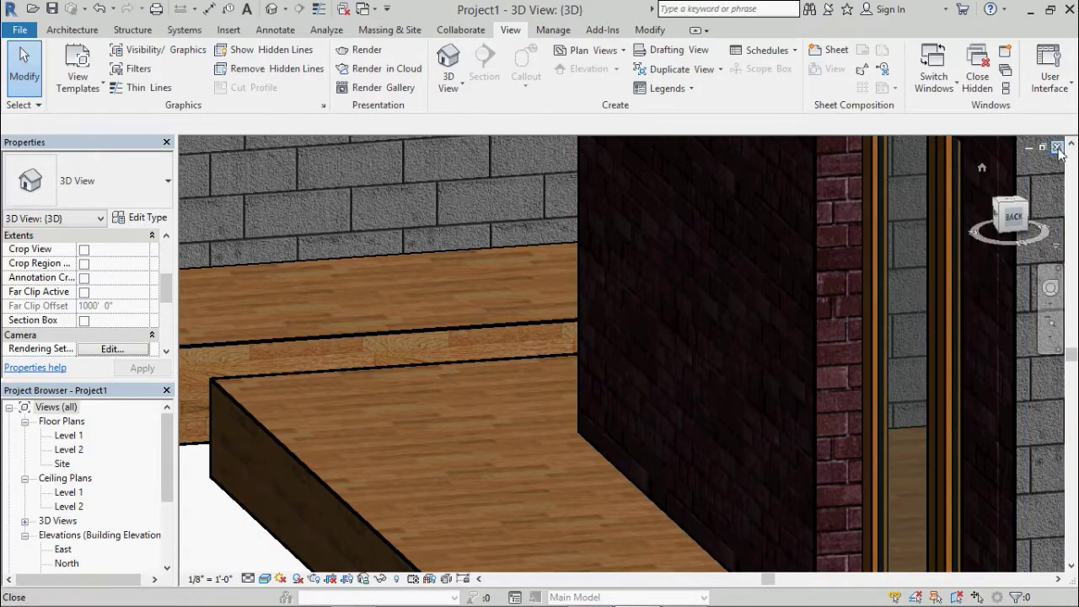
scroll(673, 241, "down", 5)
scroll(671, 237, "down", 5)
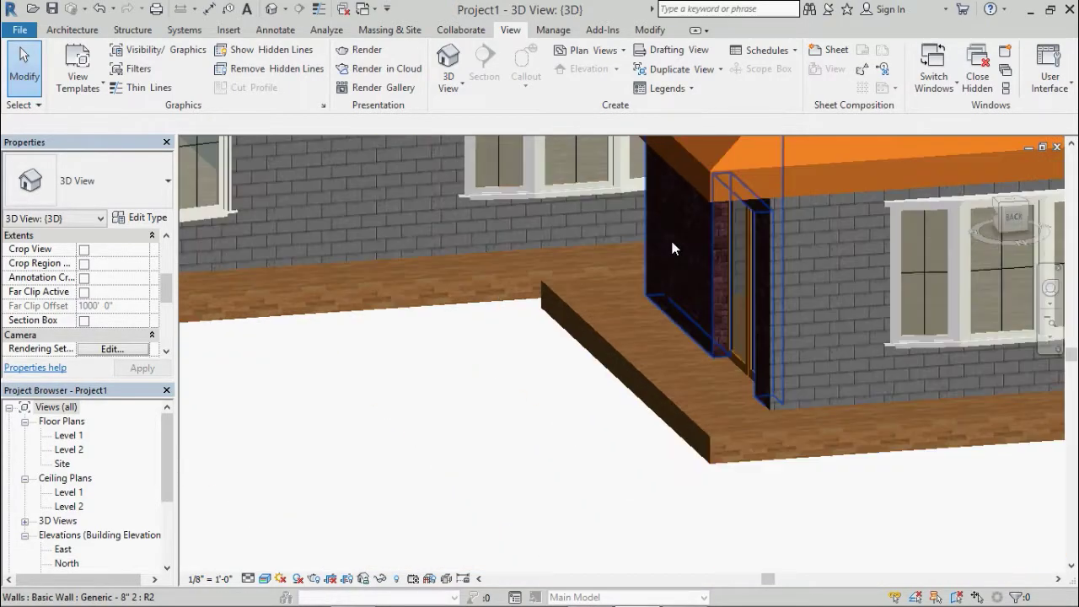
scroll(670, 237, "down", 5)
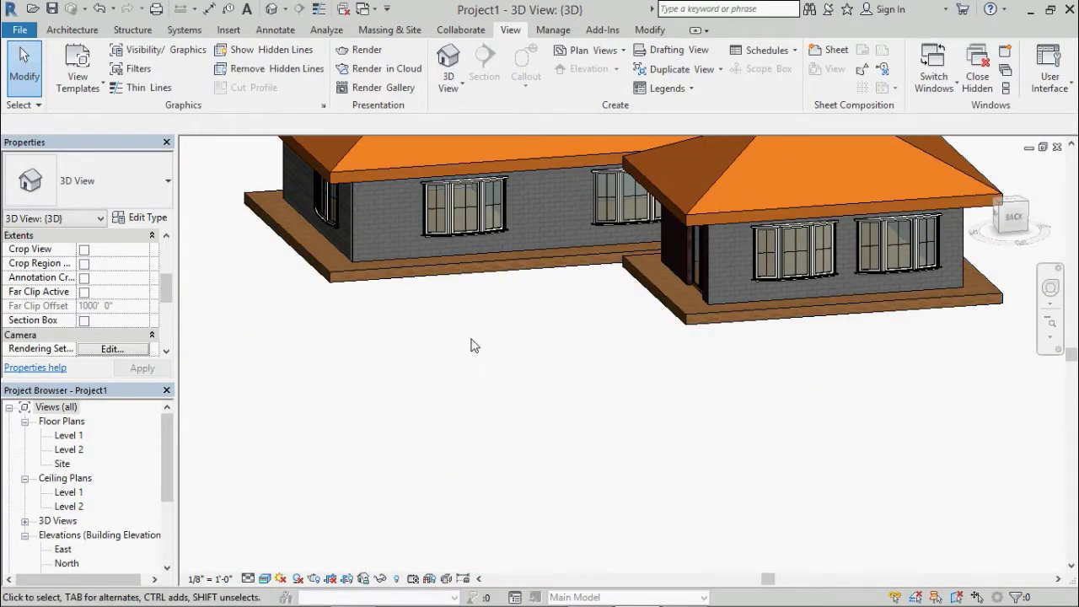
Pan the 3D view so the whole L-shaped house sits centred on screen.
middle_click_drag(506, 383, 544, 544)
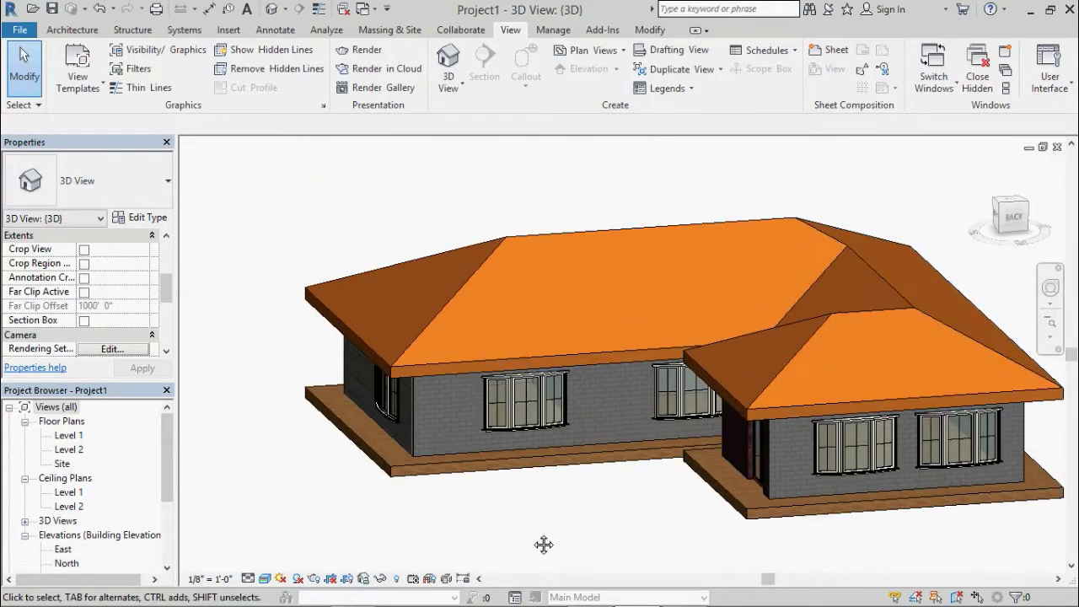